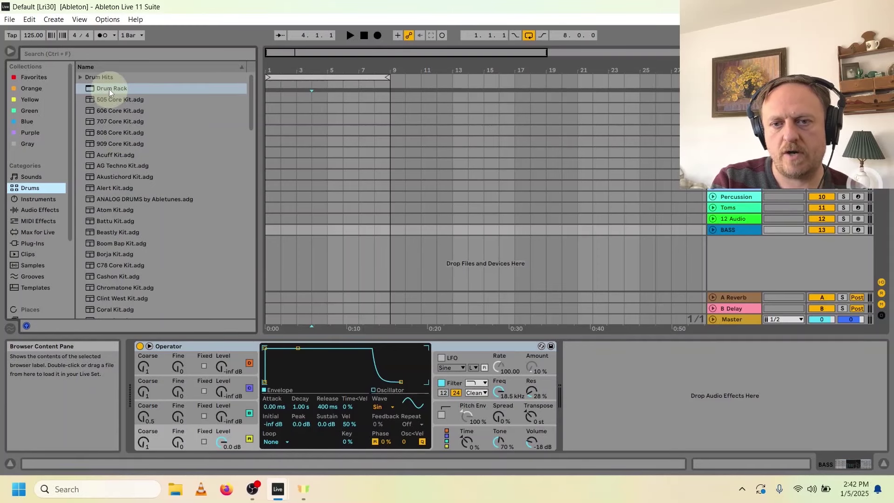
- Create a new track with an empty Drum Rack and load the PML Chord Generator onto its C1 pad
drag(105, 88, 748, 253)
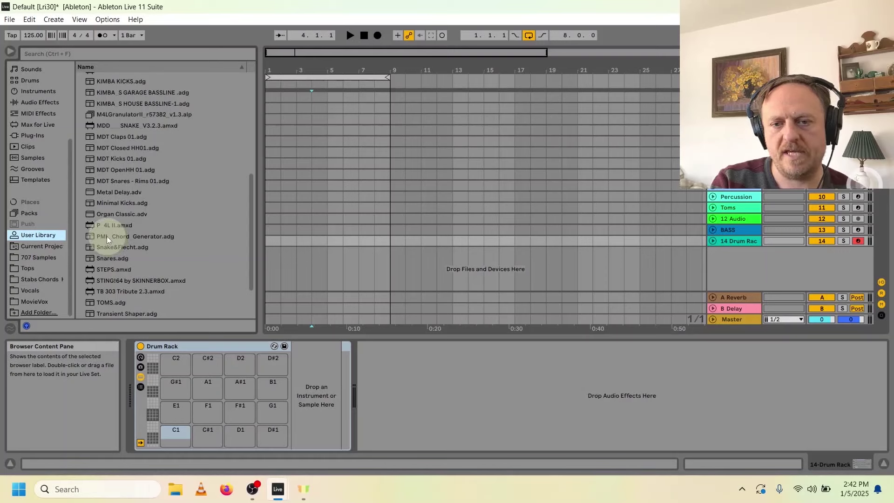
drag(106, 236, 313, 378)
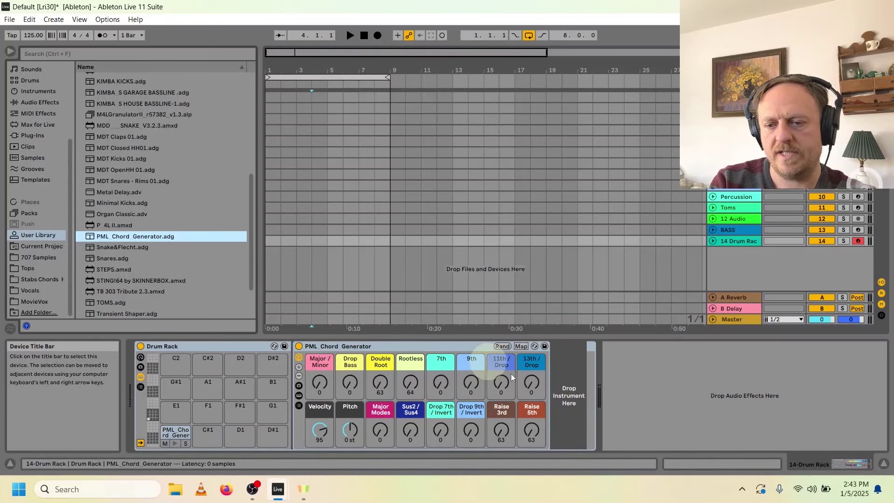
- Recolor the chord generator's Drop Bass and Double Root macros white
right_click(348, 360)
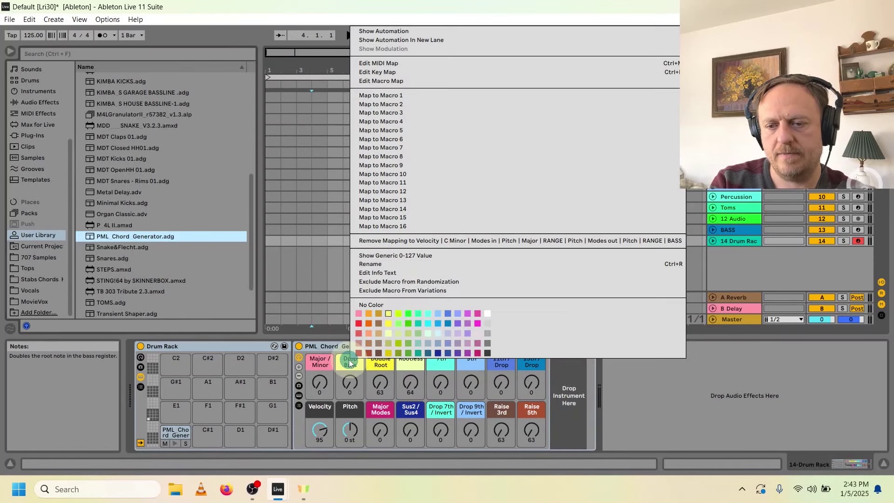
click(486, 312)
right_click(379, 362)
click(516, 318)
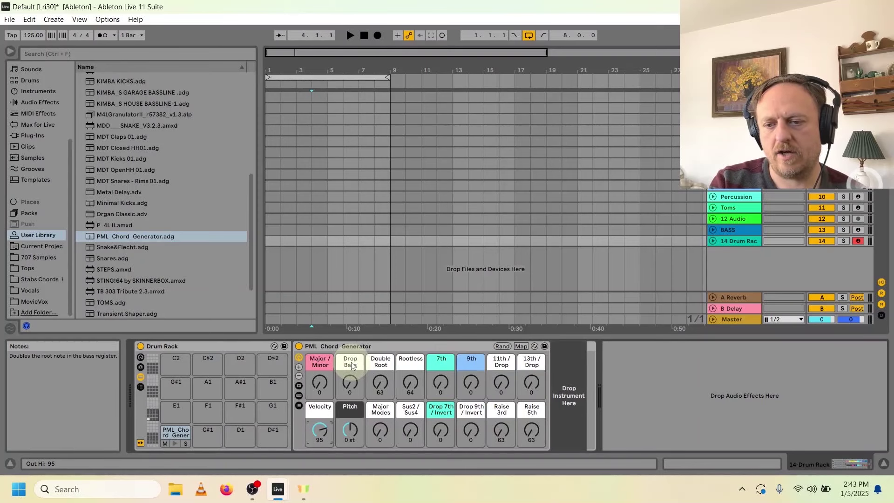
- Exclude the Drop Bass and Rootless macros from randomization
right_click(351, 365)
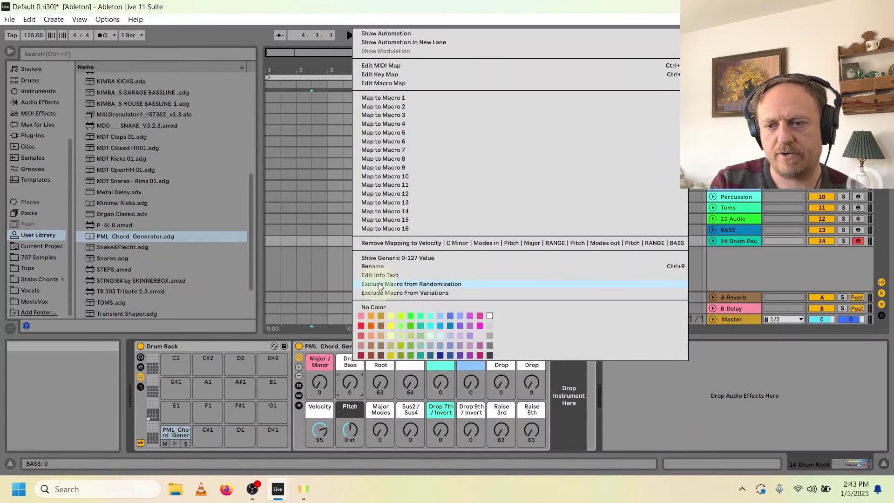
right_click(408, 379)
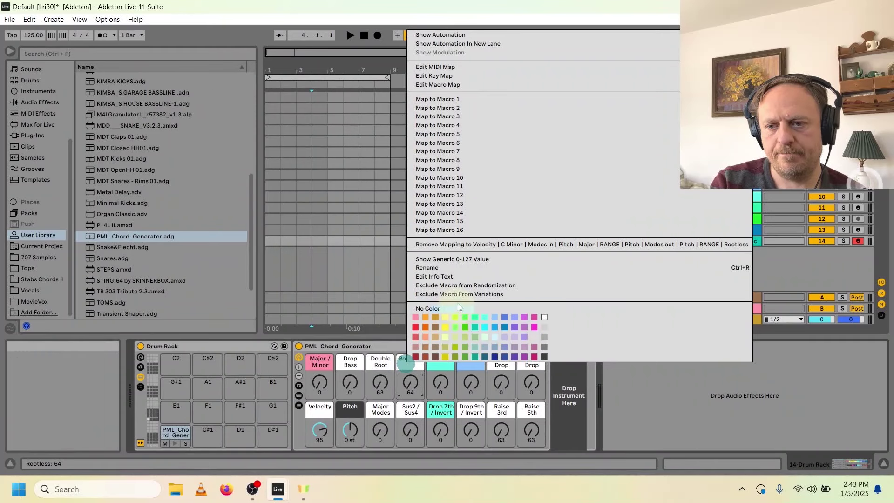
click(451, 286)
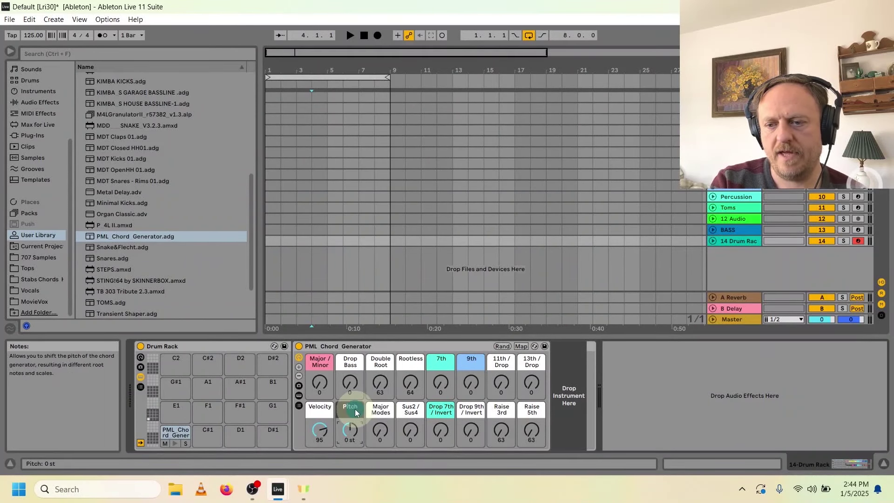
- Set the minimum of the chord generator's Pitch macro mapping to -5 st and leave macro mapping mode
click(520, 345)
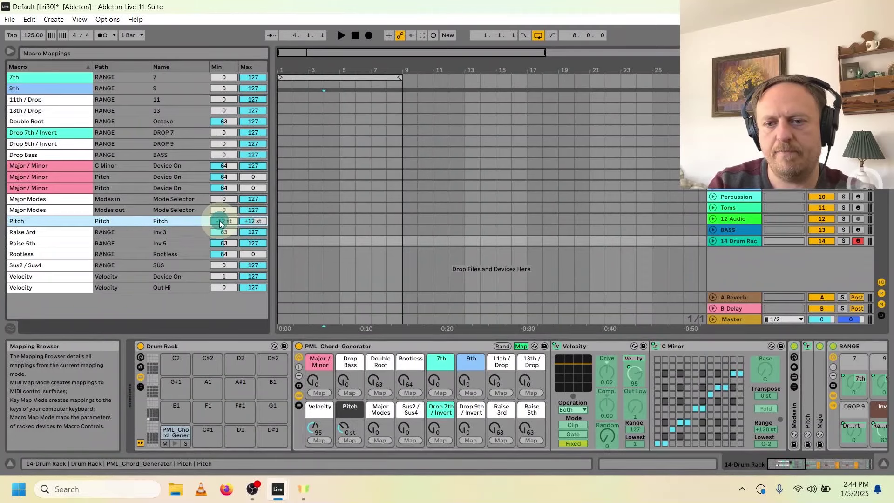
text(-5)
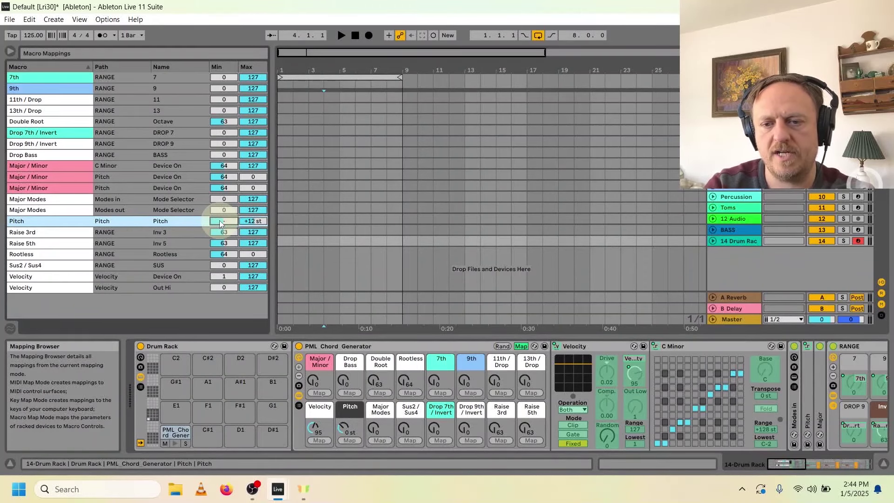
key(Return)
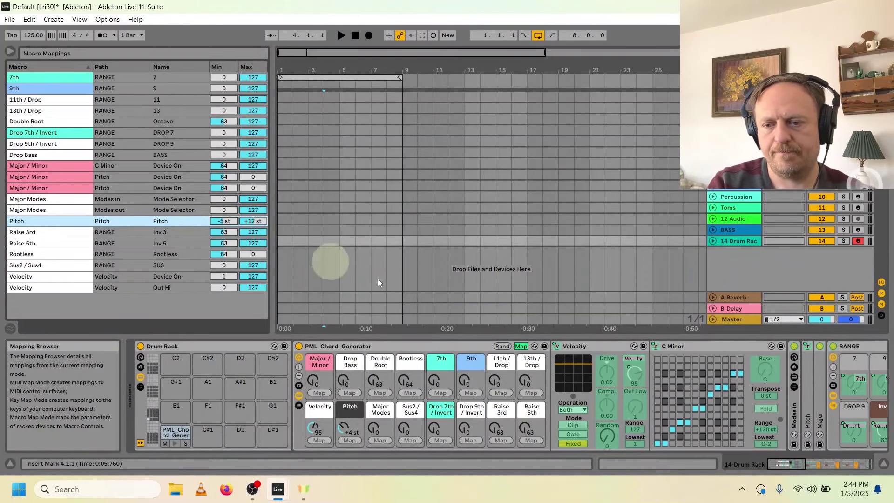
click(299, 395)
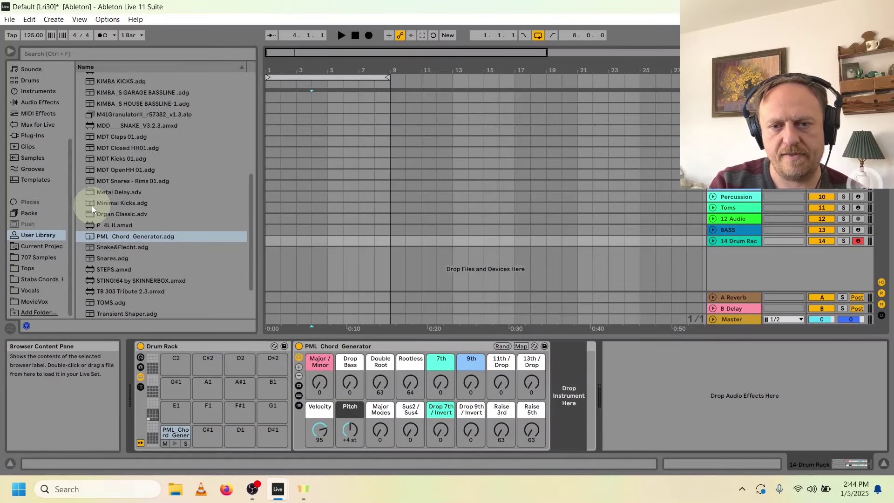
- Load Wavetable after the PML Chord Generator and set its Osc 1 wave position to 70%
drag(69, 238, 69, 155)
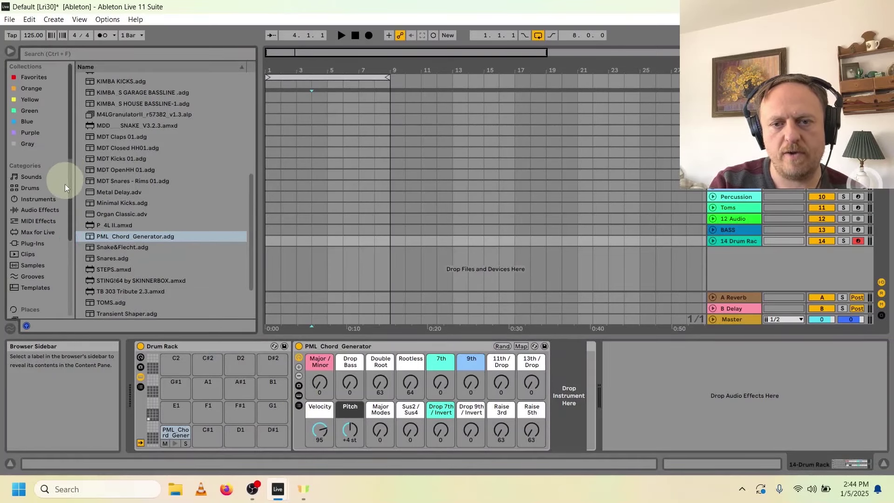
click(38, 199)
mouse_move(108, 221)
mouse_down()
mouse_move(565, 362)
mouse_move(571, 381)
mouse_up()
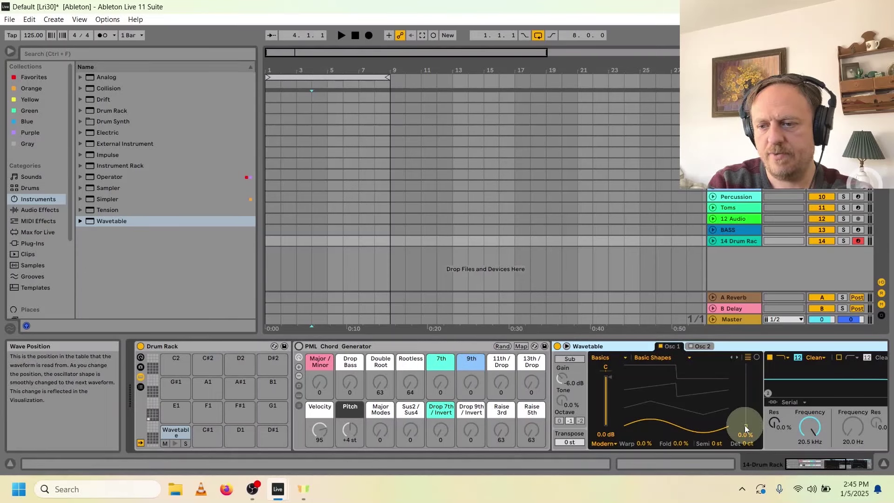
drag(745, 428, 745, 384)
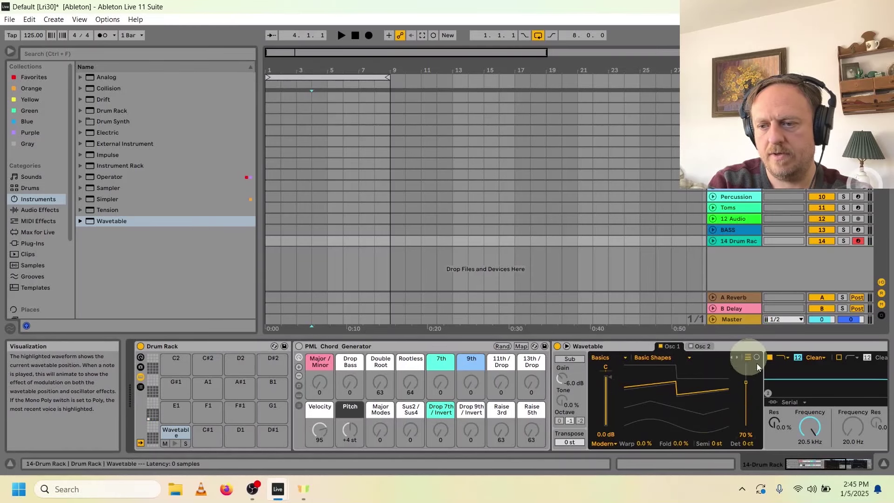
- Set Wavetable's Filter 1 frequency to 88.3 Hz and its resonance to 45%
drag(810, 465, 845, 465)
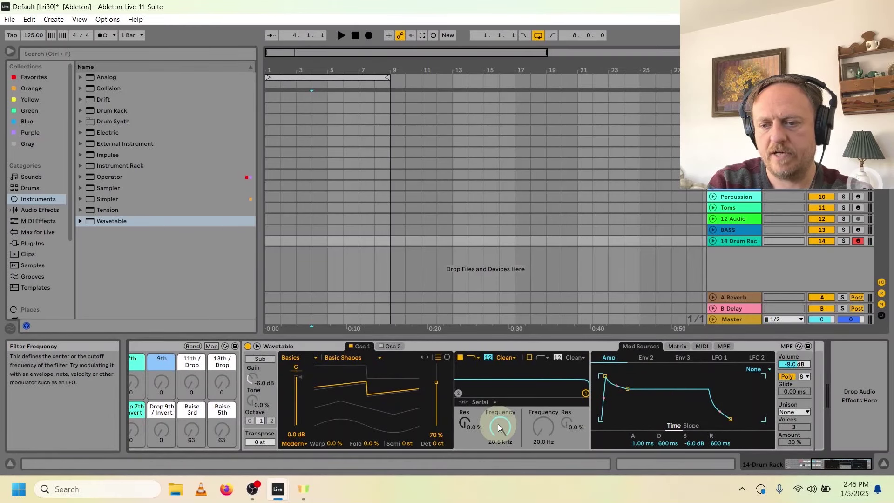
drag(498, 428, 499, 478)
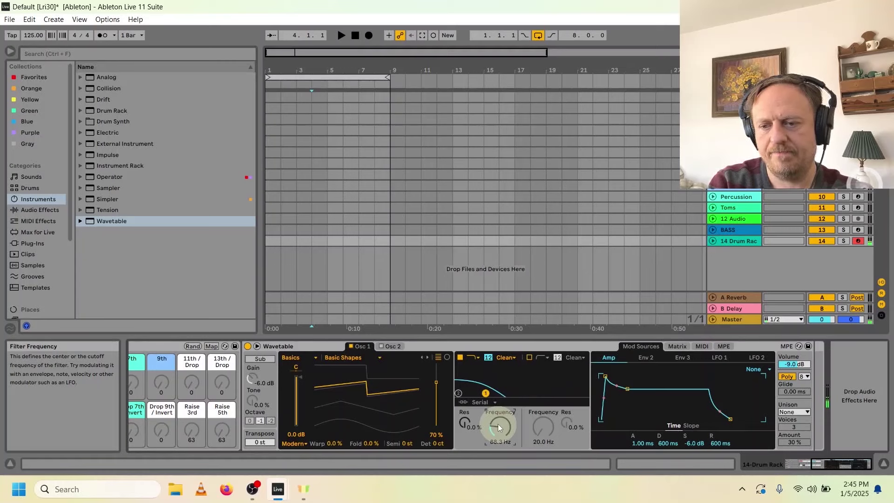
drag(465, 422, 464, 399)
- Modulate Wavetable's Filter 1 frequency with Env 2 by an amount of 59 in the modulation matrix
click(652, 359)
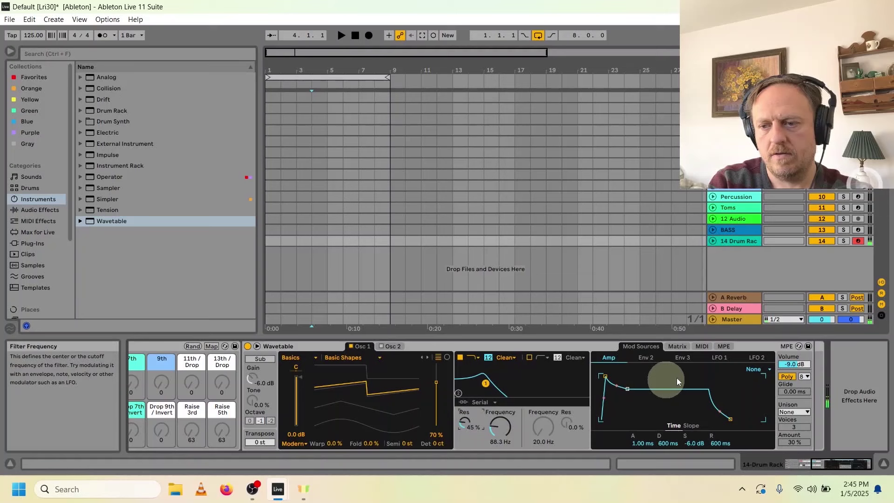
click(676, 346)
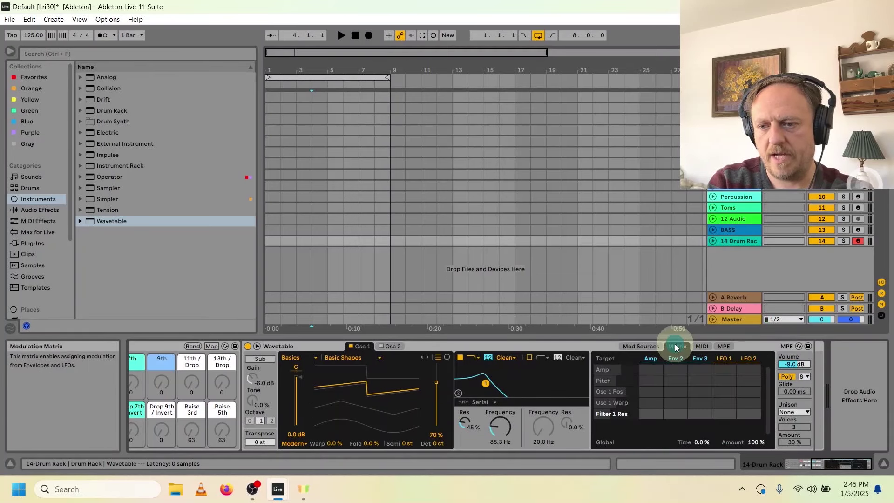
click(501, 425)
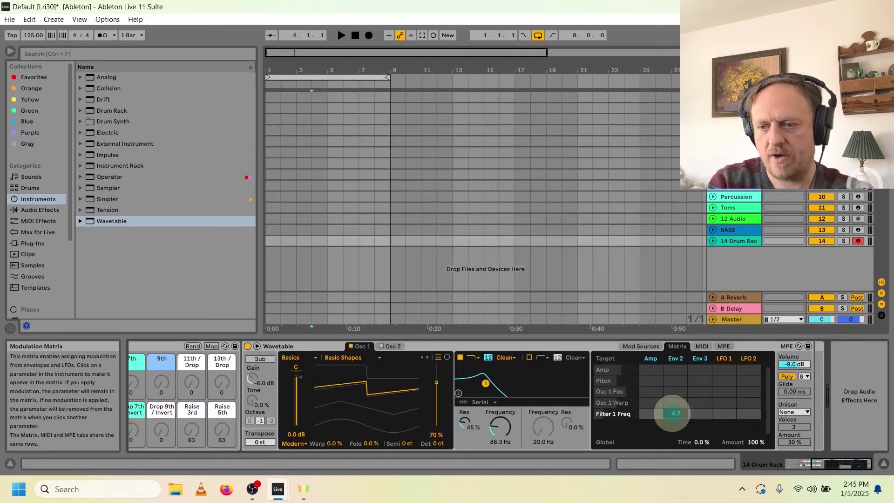
drag(671, 414, 672, 414)
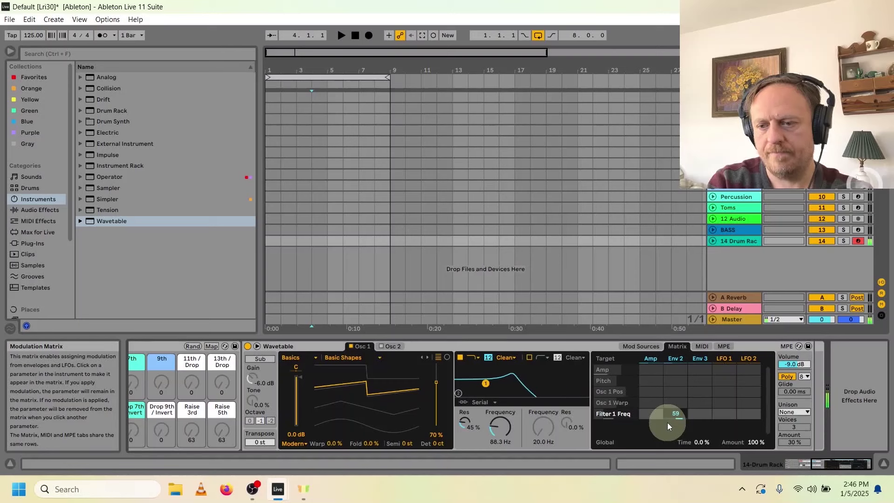
- Lower the Drum Rack track's volume to -5.0 dB and fold the track again
click(713, 240)
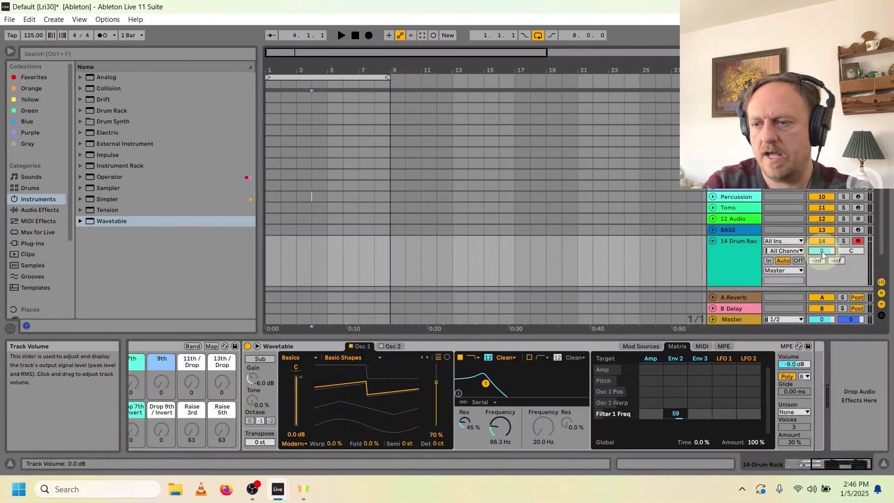
drag(822, 251, 822, 264)
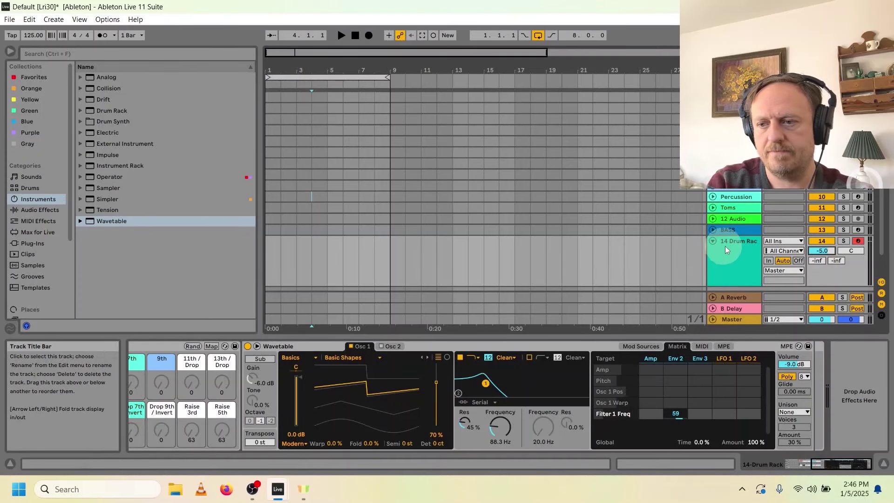
click(712, 241)
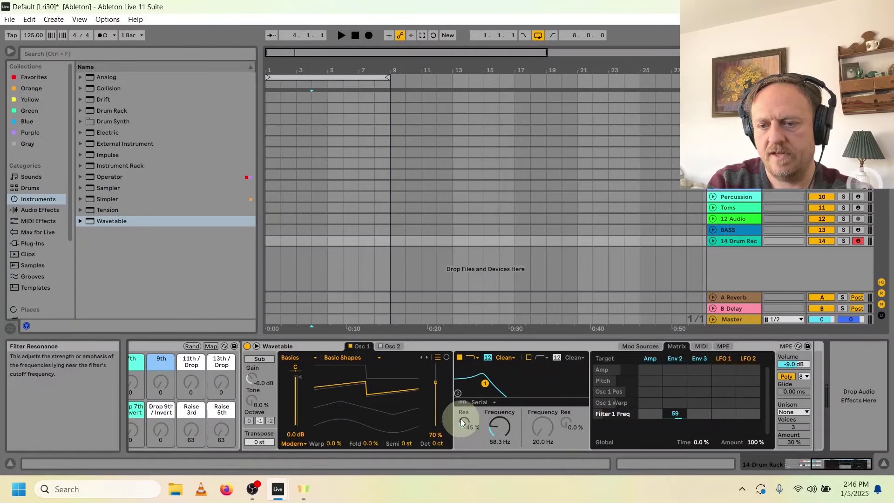
- Map Wavetable's Filter 1 frequency to Macro 1 and its Filter 1 resonance to Macro 2
scroll(375, 403, up, 5)
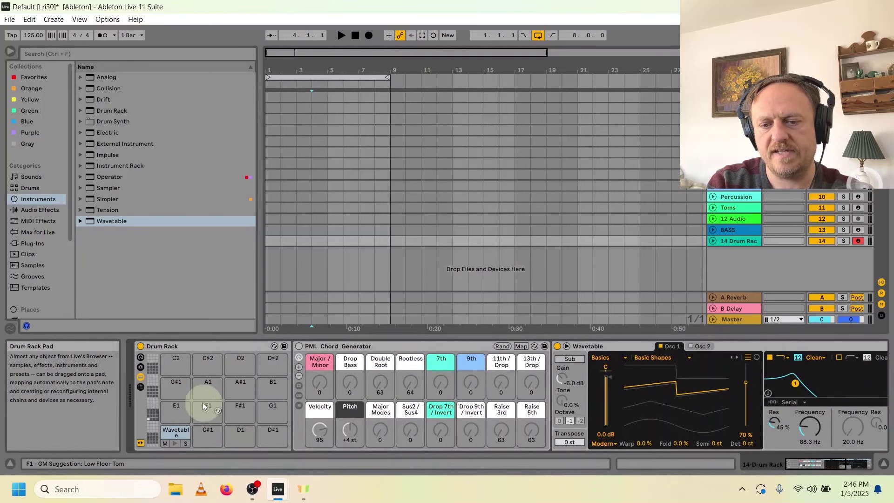
scroll(663, 426, down, 5)
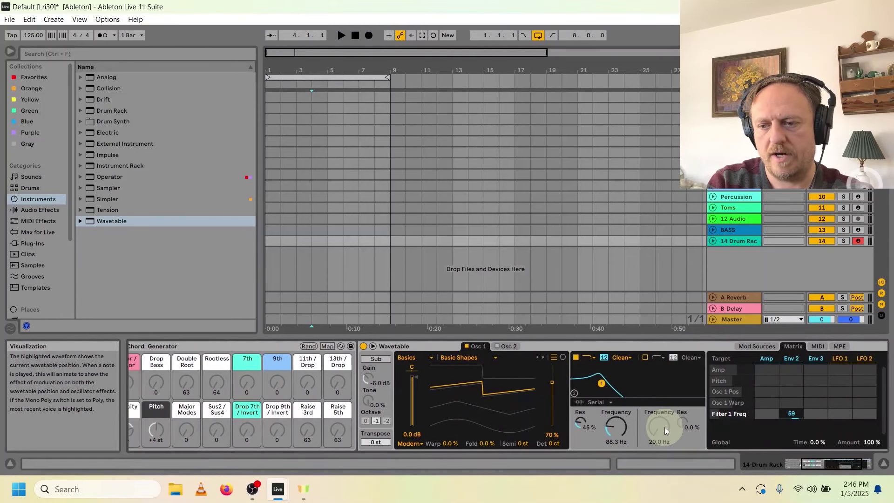
scroll(664, 427, down, 3)
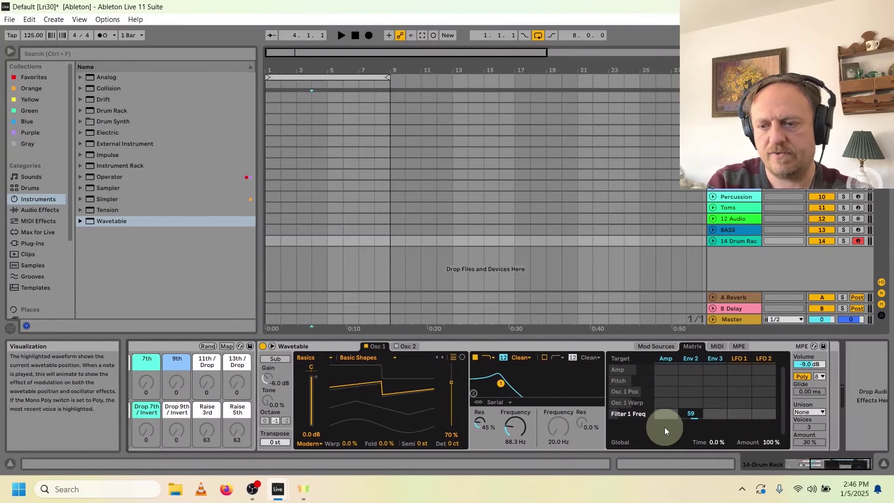
right_click(504, 424)
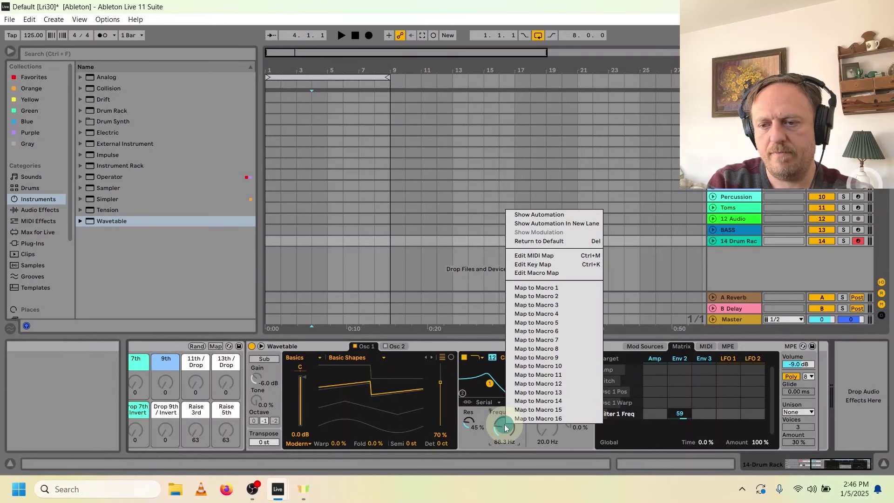
click(541, 288)
right_click(591, 424)
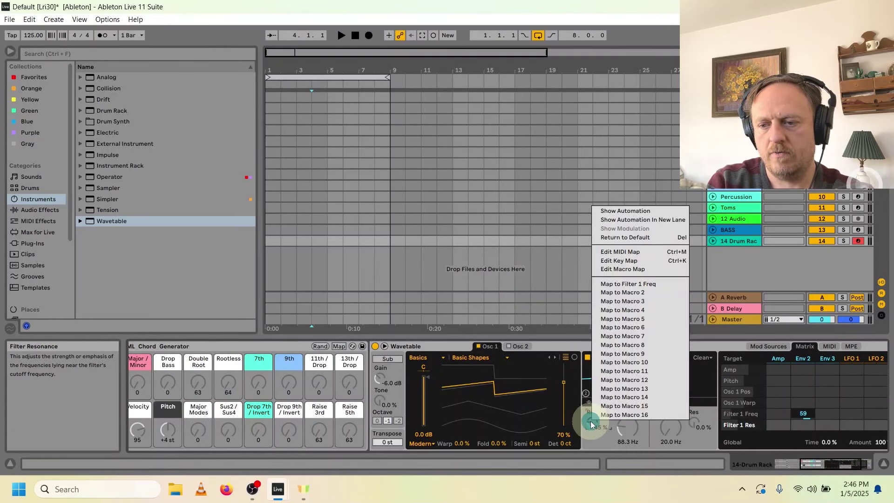
click(637, 292)
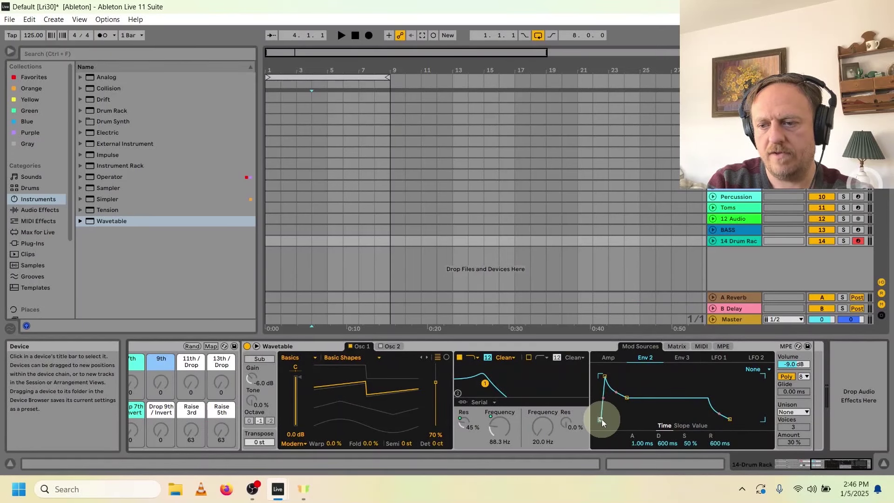
- Map the Env 2 attack to Macro 3 and the Env 2 decay to Macro 4
right_click(641, 440)
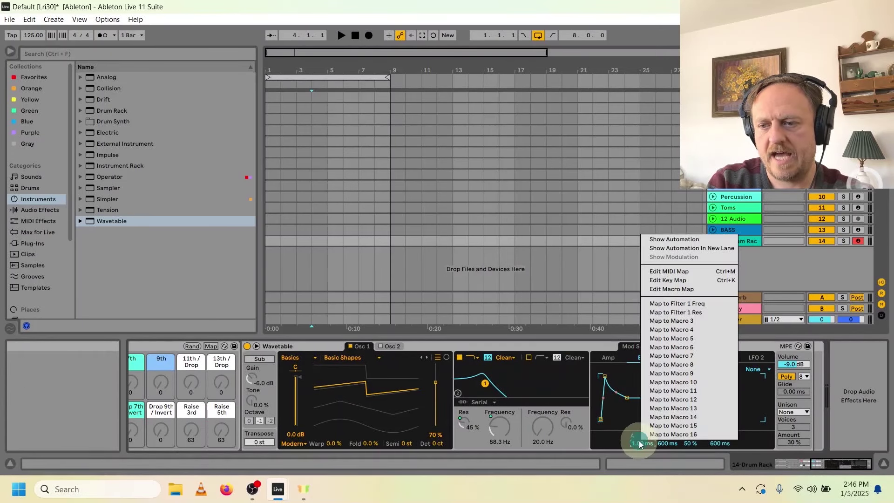
click(667, 321)
right_click(668, 442)
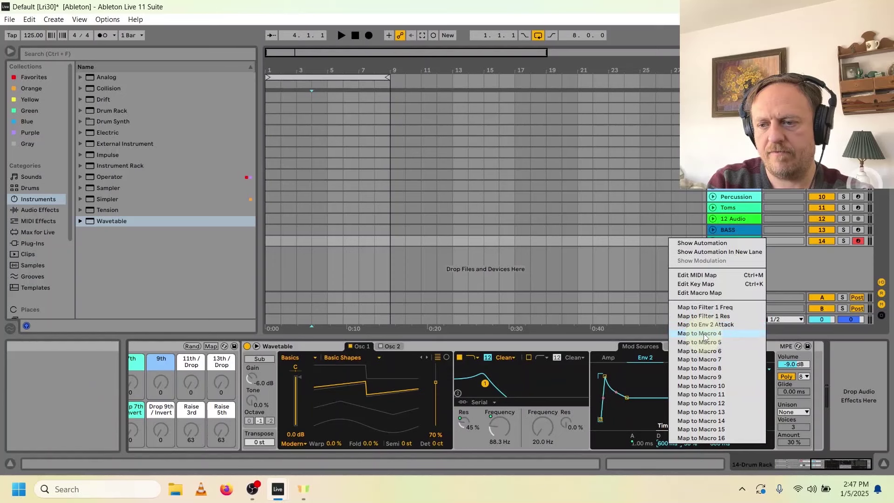
click(704, 333)
- Map the Osc 1 wave position to Macro 5 and turn the PML Chord Generator back on
scroll(614, 398, left, 8)
scroll(615, 398, right, 3)
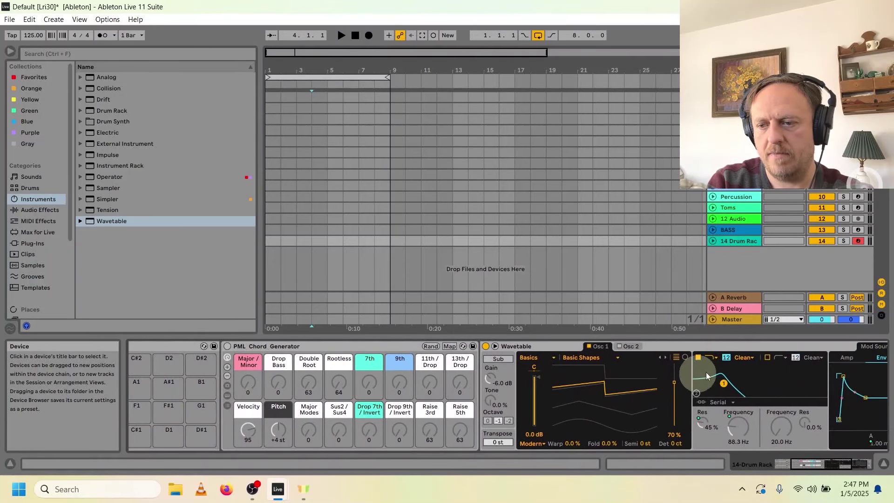
right_click(672, 382)
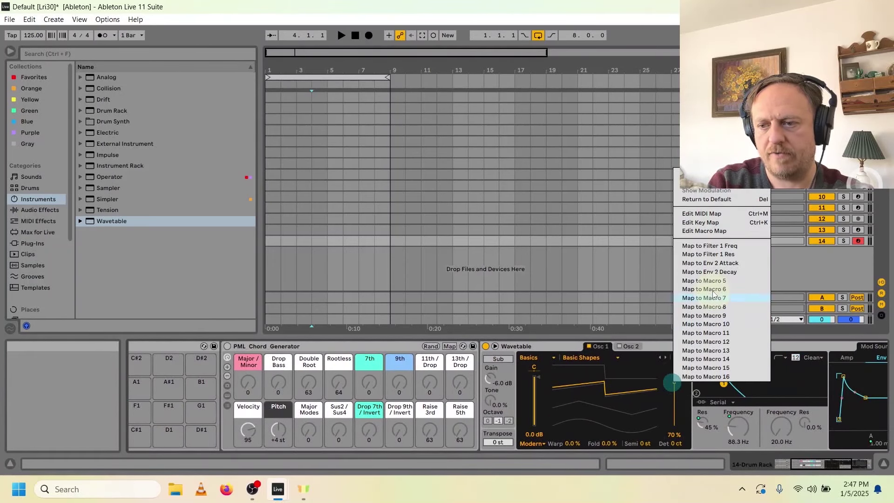
click(706, 280)
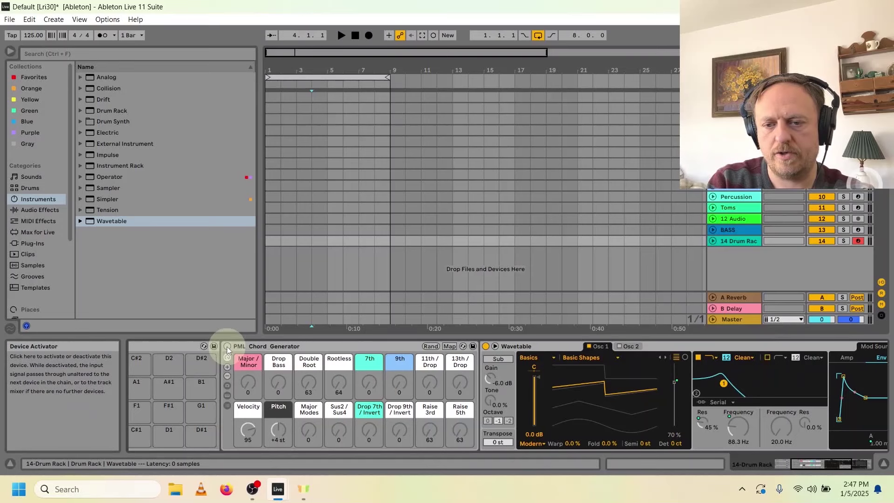
click(227, 347)
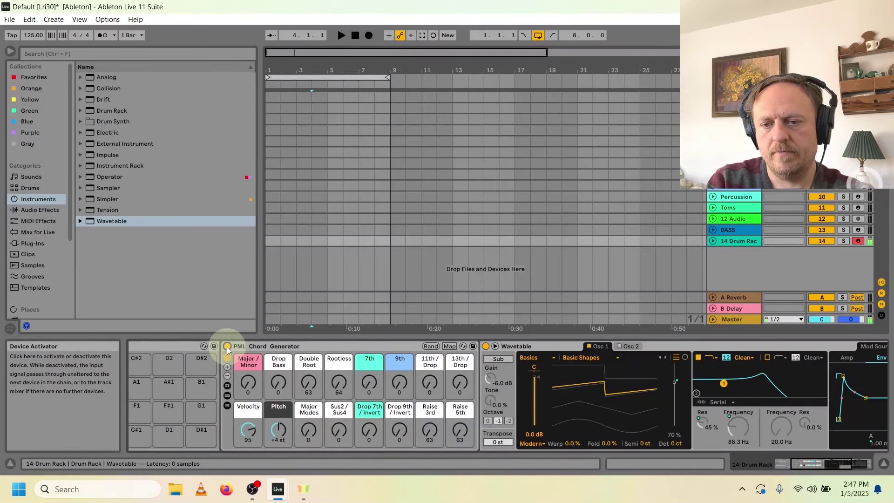
- Randomize the PML Chord Generator's macros twice and return to the Wavetable pad in the Drum Rack
scroll(280, 368, up, 3)
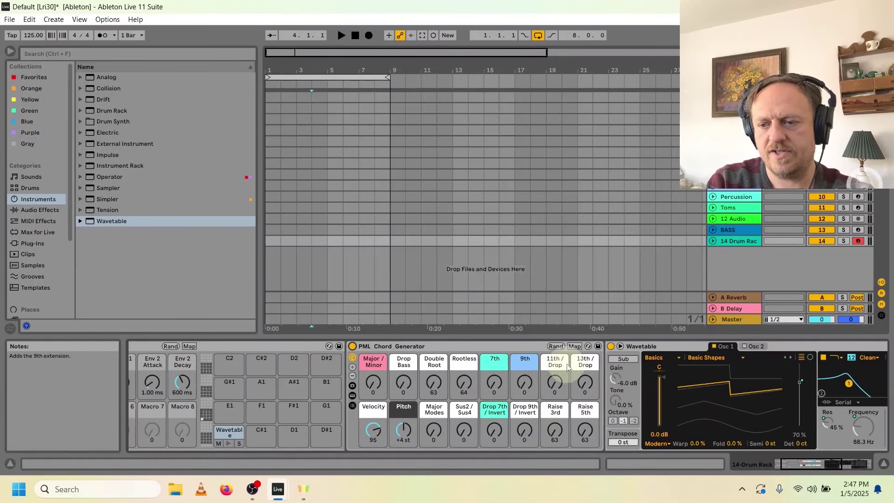
click(557, 348)
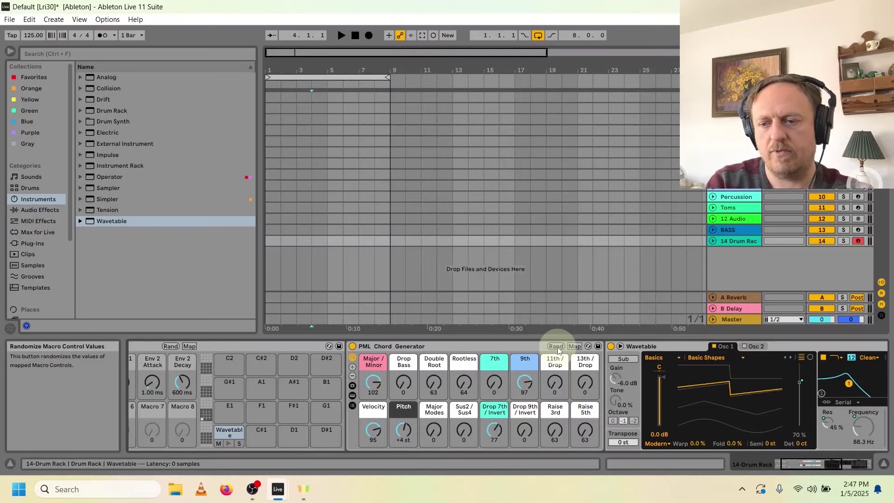
click(556, 348)
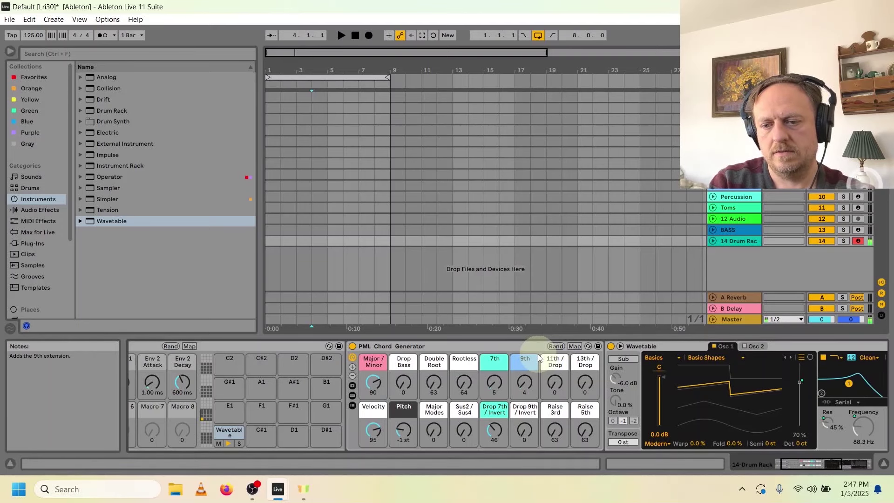
click(789, 466)
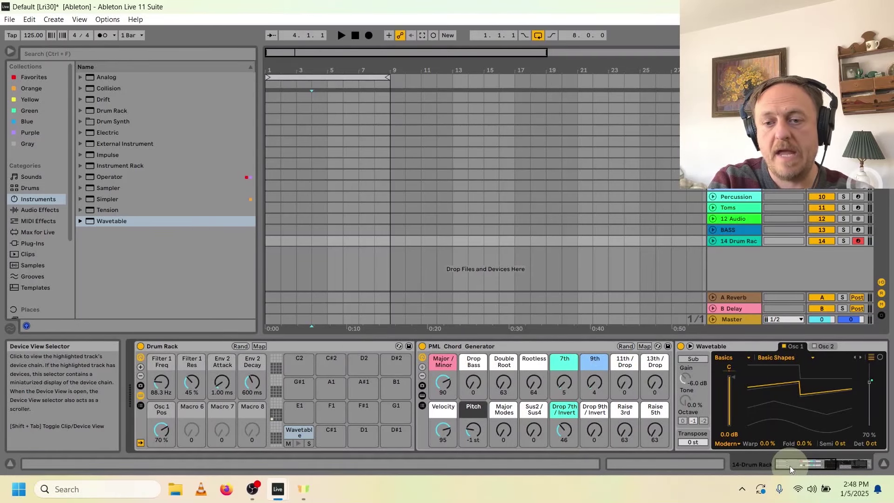
click(295, 432)
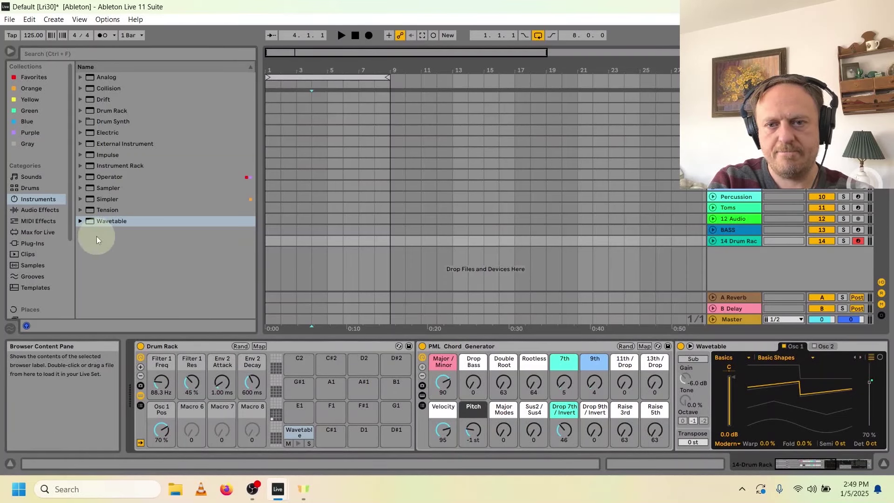
- Insert Plugin Alliance's DS Tantra 2 VST3 effect after the Drum Rack on the same track
click(33, 243)
click(81, 88)
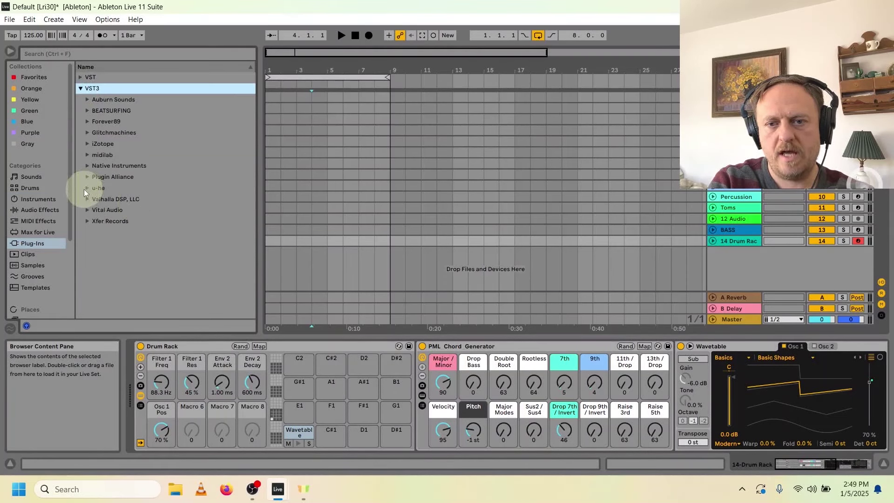
click(87, 177)
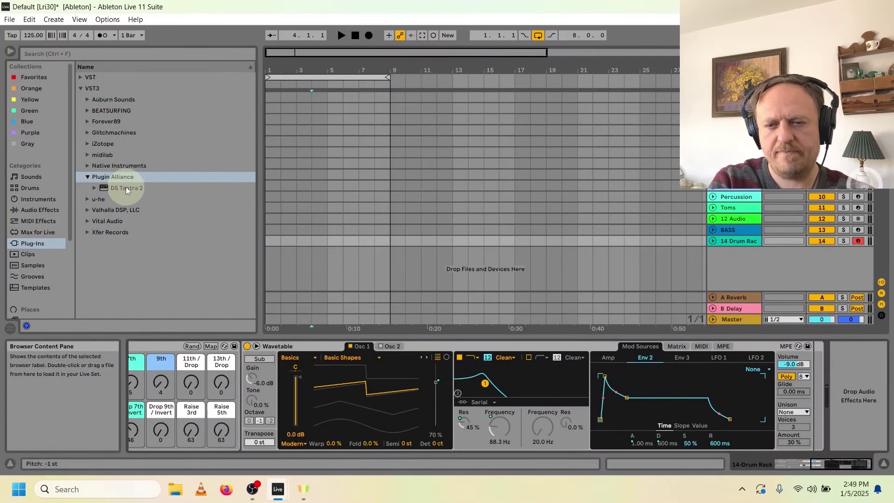
drag(125, 186, 860, 378)
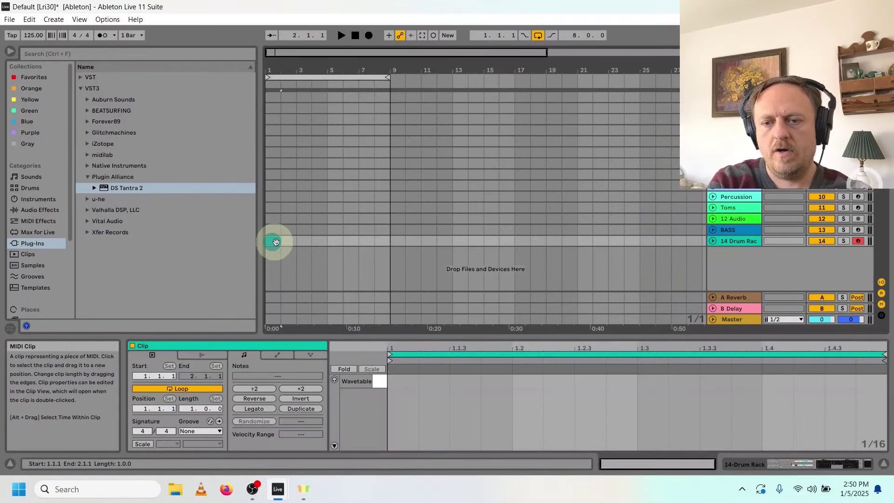
- Extend the Drum Rack track's one-bar MIDI clip to eight bars and add three short C1 notes to its pattern
drag(276, 241, 390, 242)
double_click(403, 382)
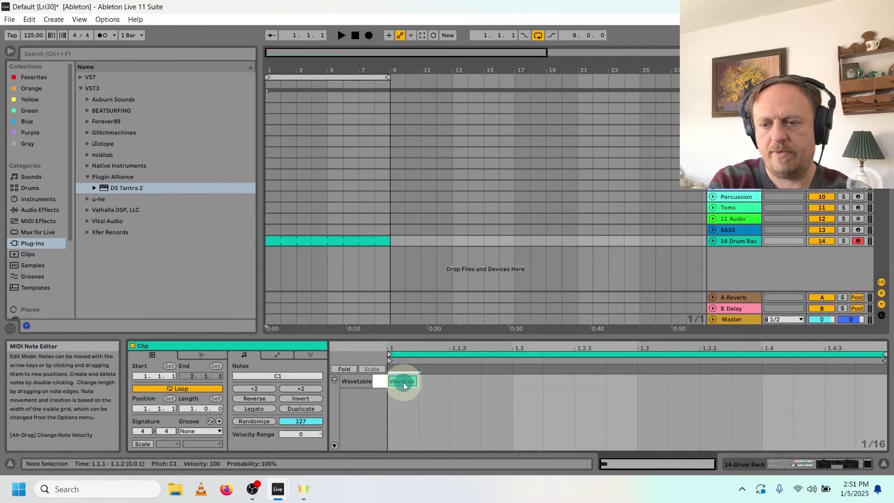
double_click(560, 384)
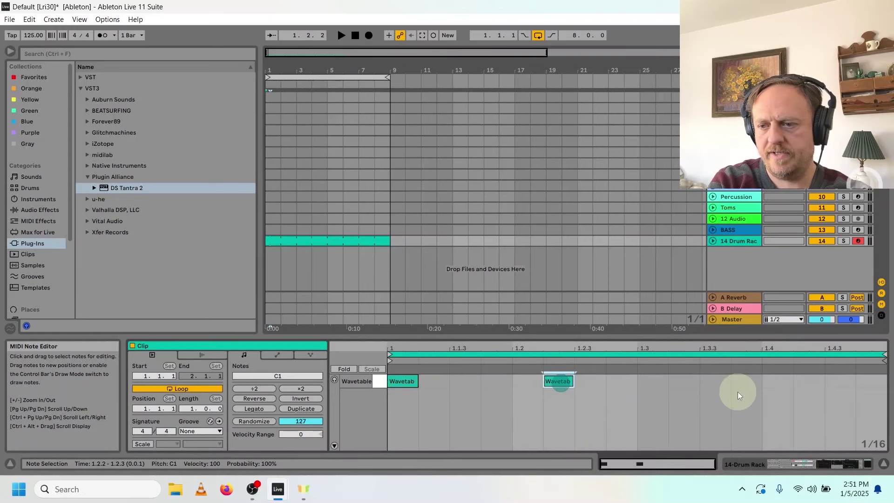
double_click(718, 382)
- Play the loop while browsing DS Tantra 2 presets, settle on GL SQUEEZER, and close the plug-in window
key(space)
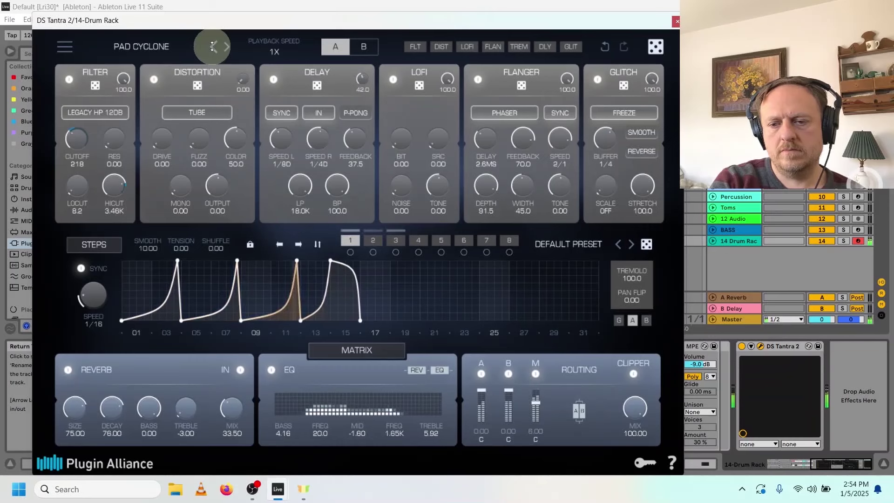
click(213, 46)
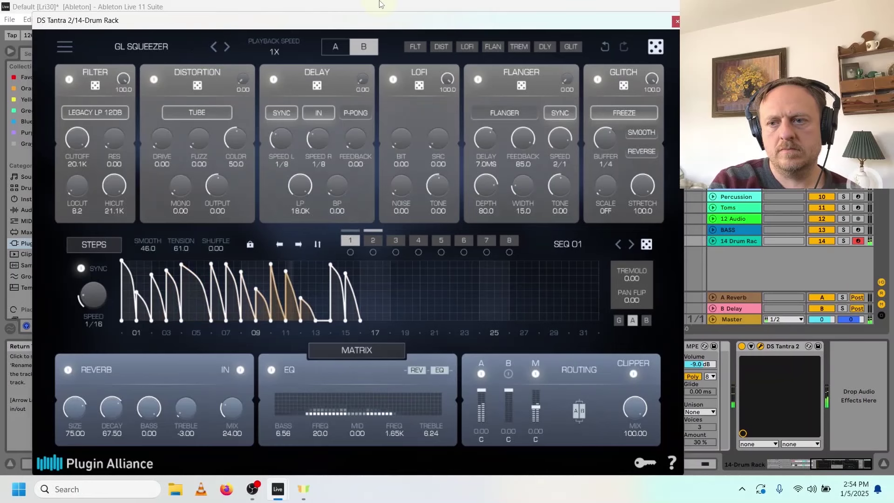
click(676, 21)
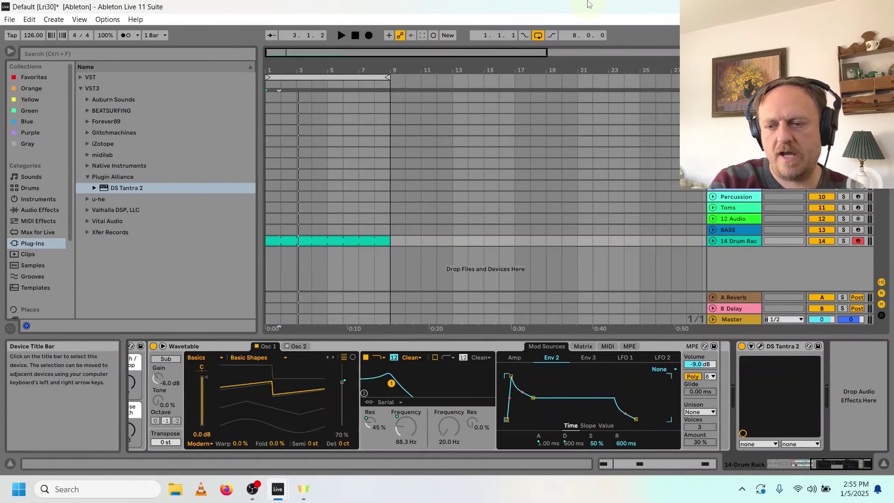
- Turn off the Delay and Glitch modules in DS Tantra 2, close its window, and play back the loop
click(759, 347)
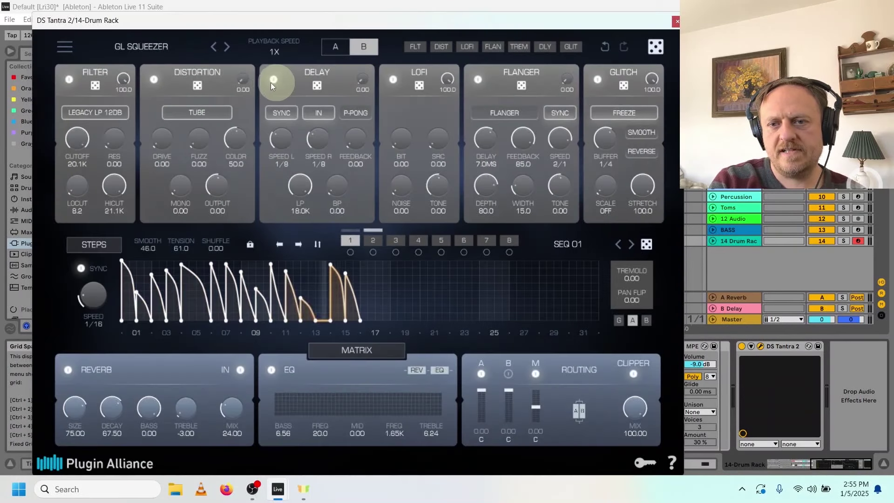
click(596, 79)
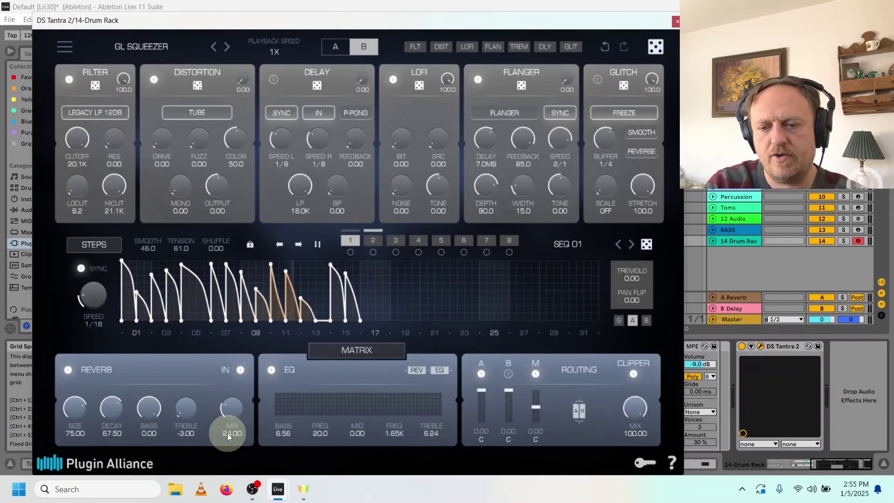
click(676, 21)
key(space)
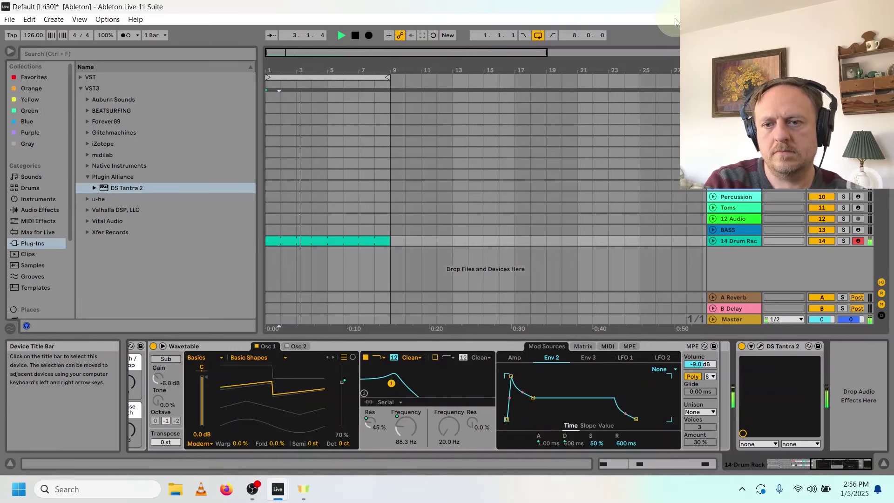
key(space)
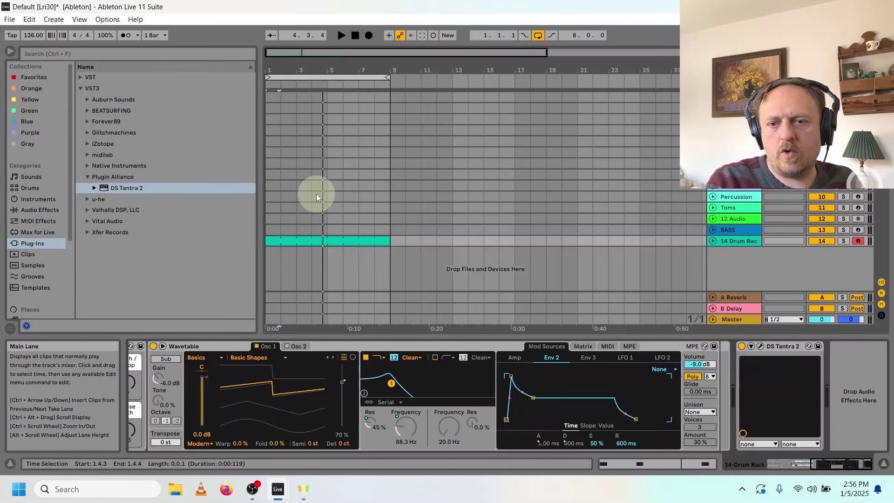
- Insert STEPS.amxd from the User Library between the Drum Rack and DS Tantra 2
click(39, 286)
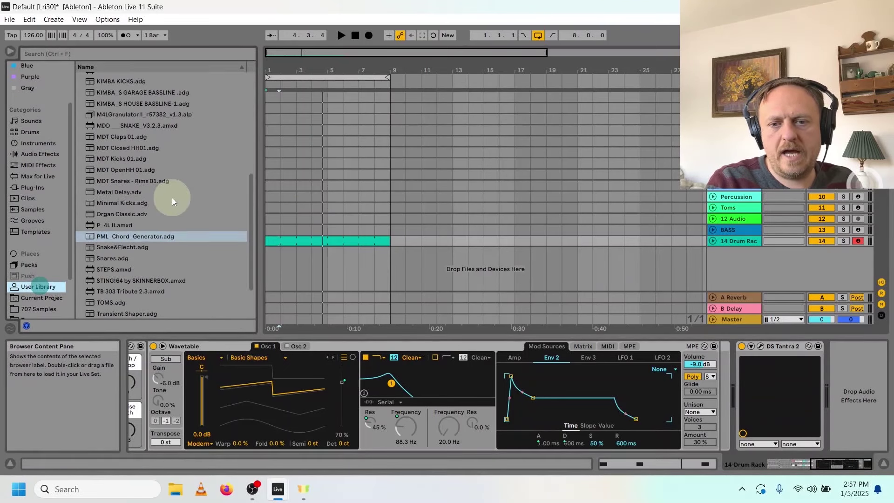
scroll(171, 199, up, 5)
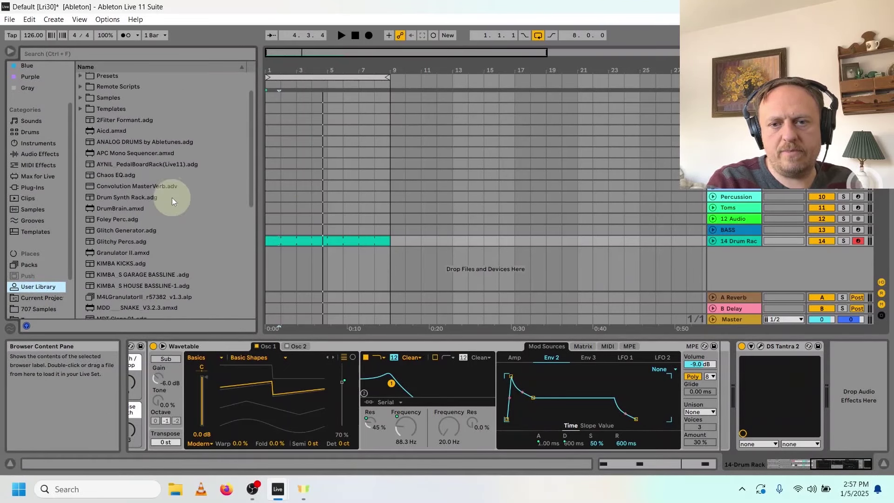
scroll(172, 197, down, 7)
click(107, 212)
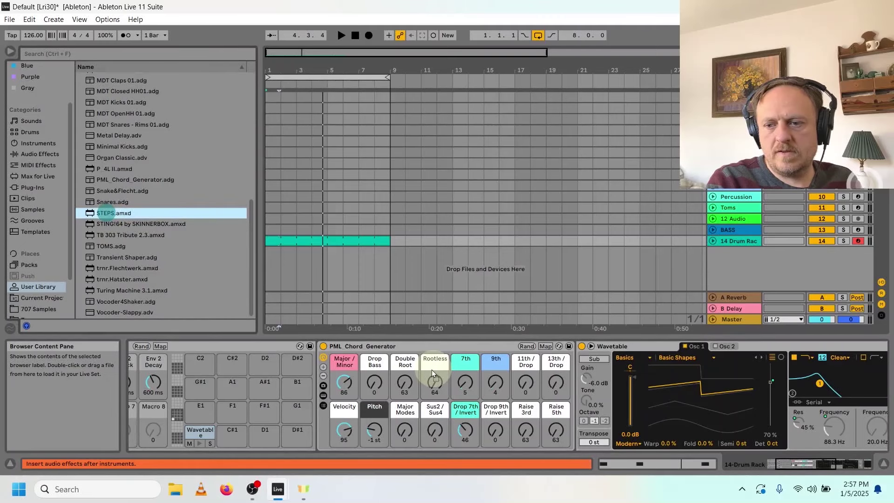
drag(577, 373, 837, 373)
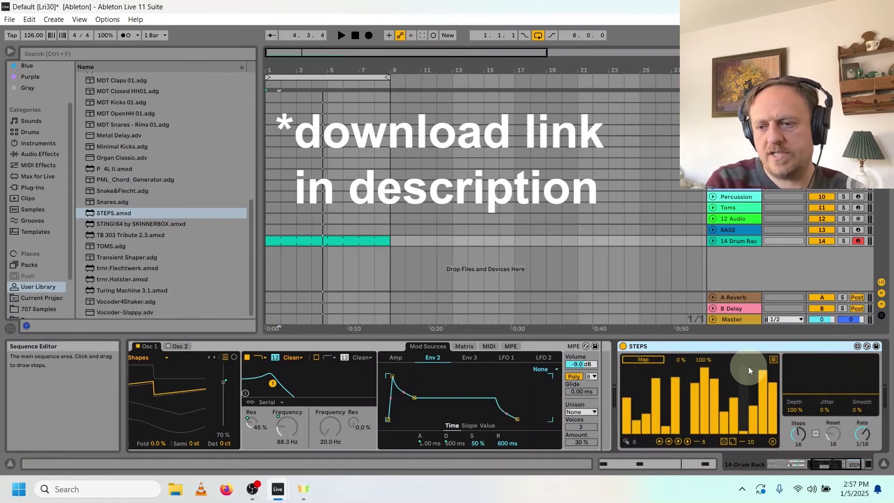
- Map STEPS to the Drum Rack's Filter 1 Freq macro with a 60% maximum, a 1/8T rate and 36% smoothing
click(655, 358)
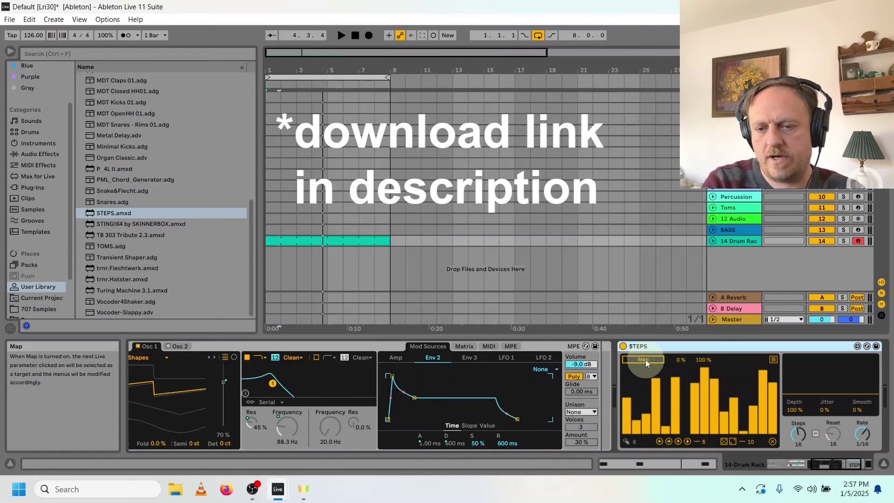
click(860, 438)
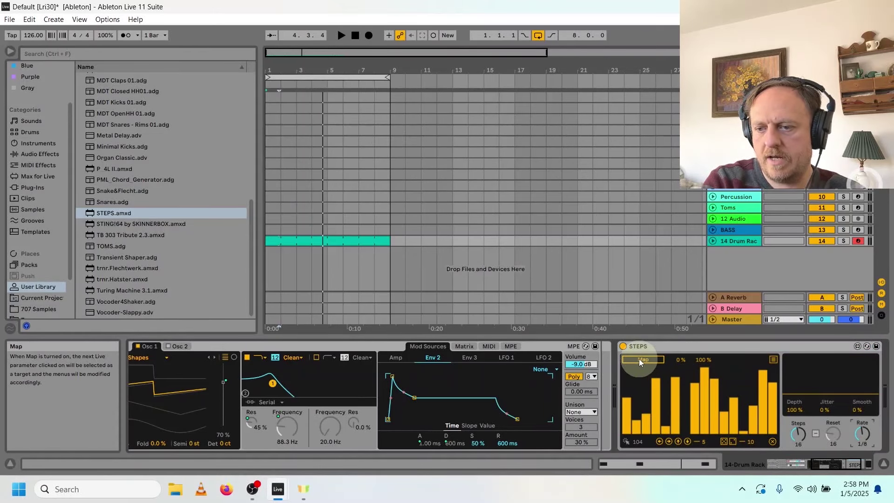
click(787, 464)
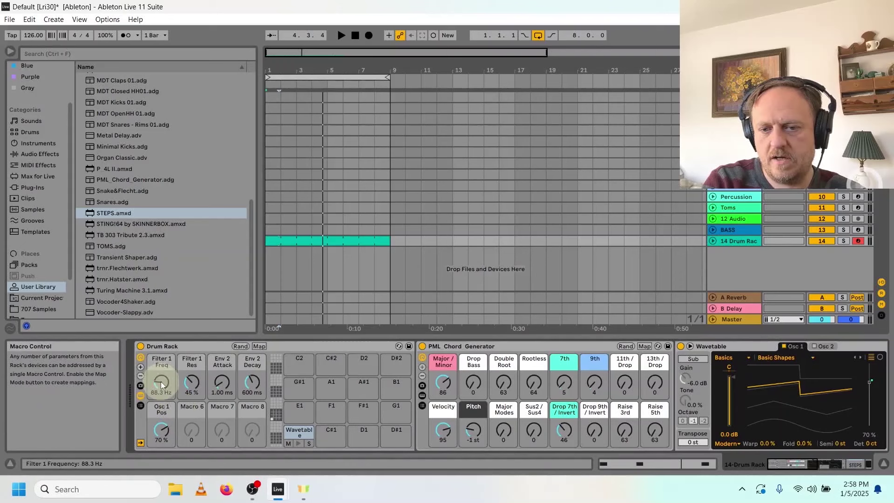
drag(161, 382, 162, 396)
key(space)
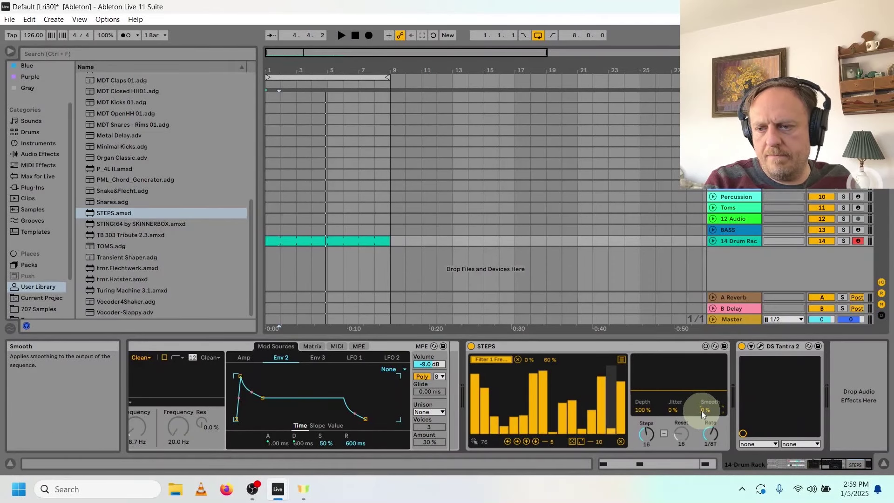
mouse_move(701, 411)
mouse_down()
mouse_move(694, 391)
mouse_move(700, 408)
mouse_up()
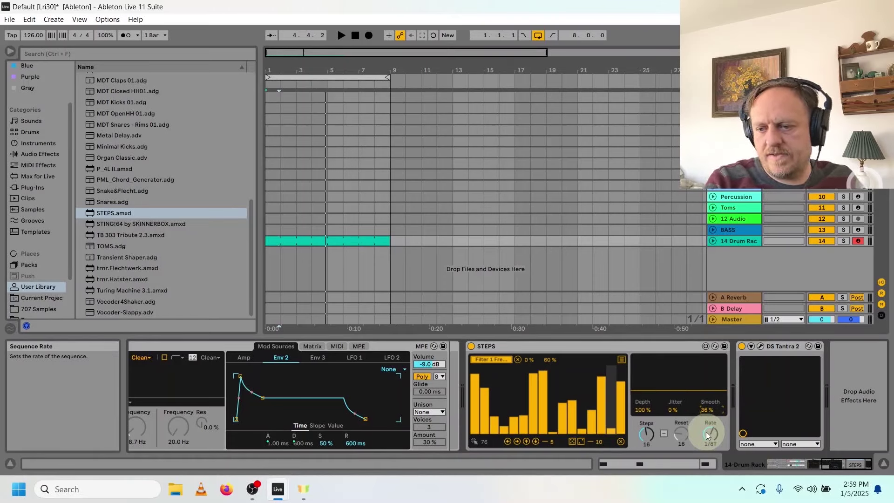
- Play the modulated loop and compare the sound with DS Tantra 2 bypassed and active
key(space)
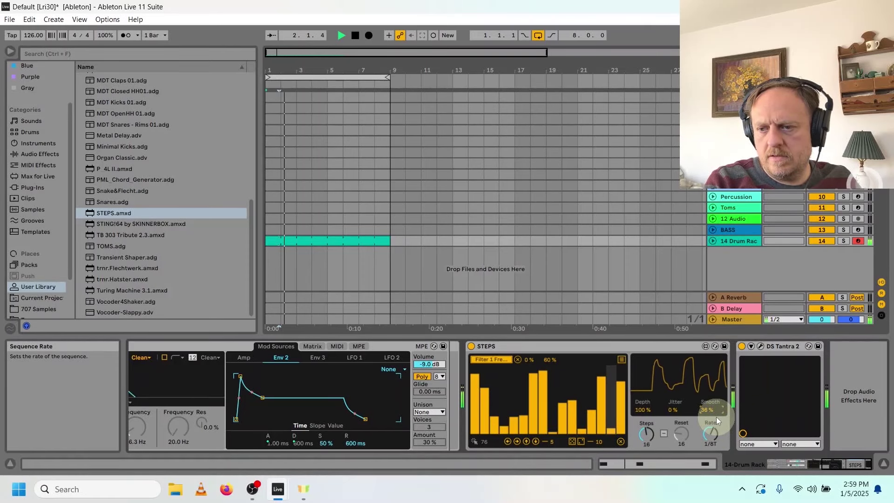
click(741, 347)
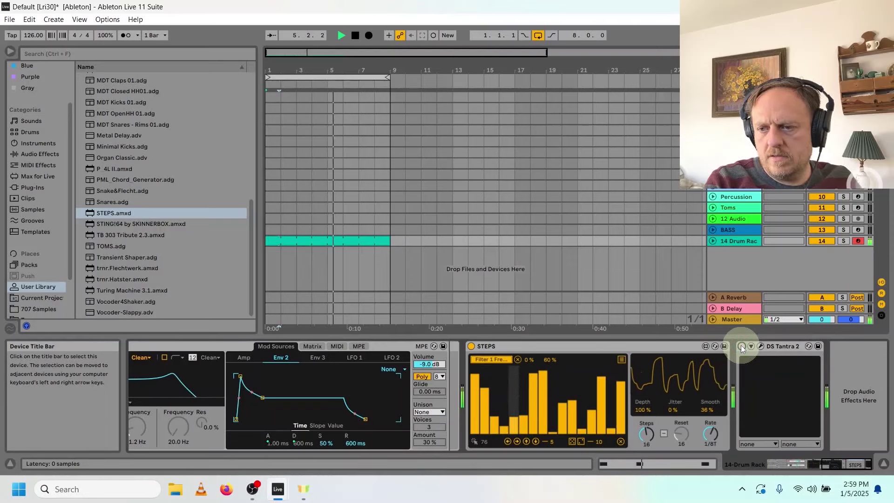
click(741, 347)
click(742, 347)
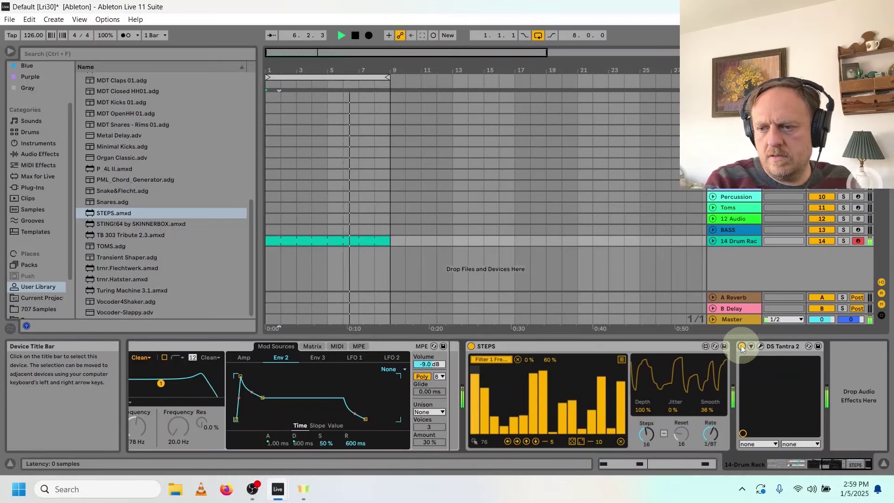
key(space)
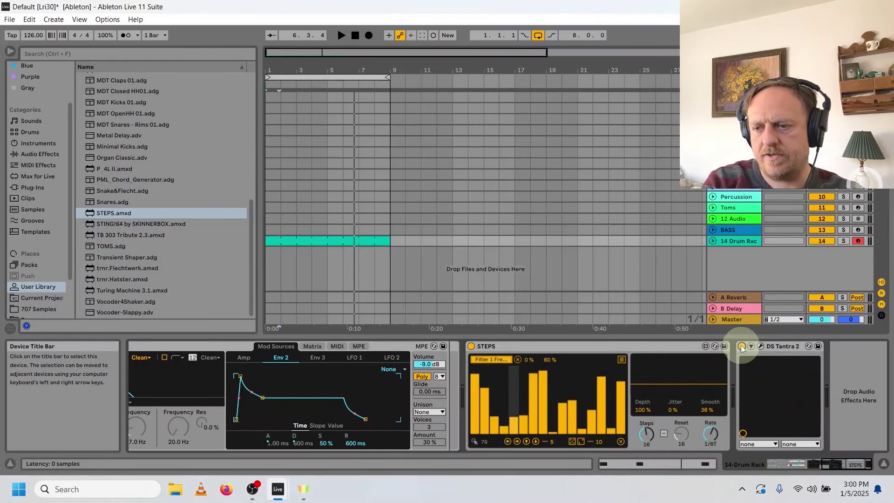
- Create an eight-bar looped clip on the Kicks track, audition several kick pads, and place a VMH2 Bassdrum 081 note (D3) on beat 1
click(277, 121)
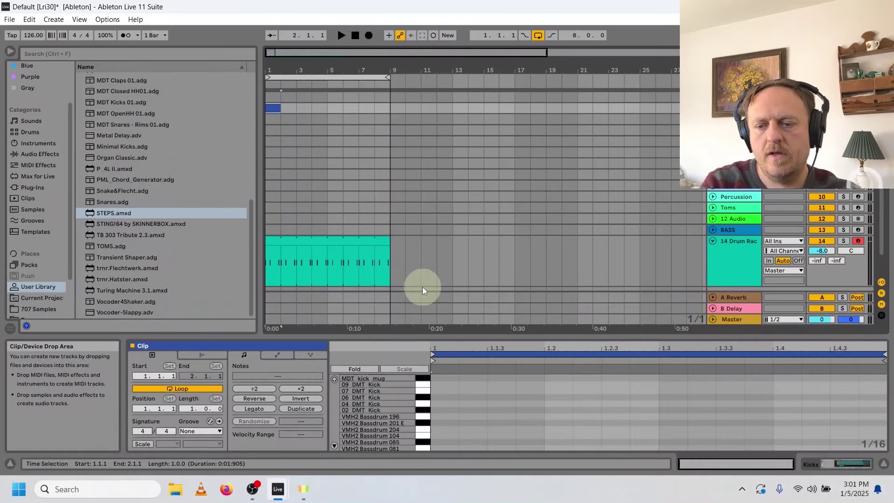
click(823, 465)
click(240, 419)
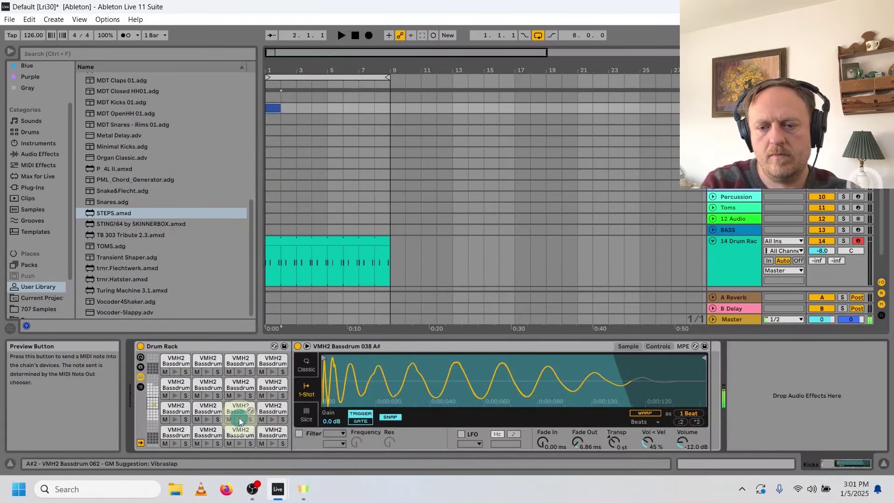
click(239, 421)
click(240, 399)
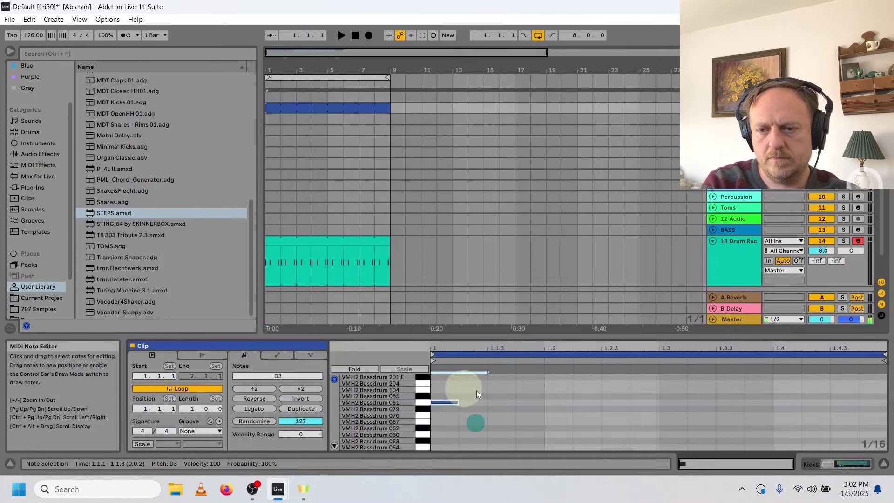
- Duplicate the D3 kick note onto beats 2, 3 and 4, and play the loop with the chords
key(ctrl+d)
key(ctrl+d)
key(ctrl+d)
key(space)
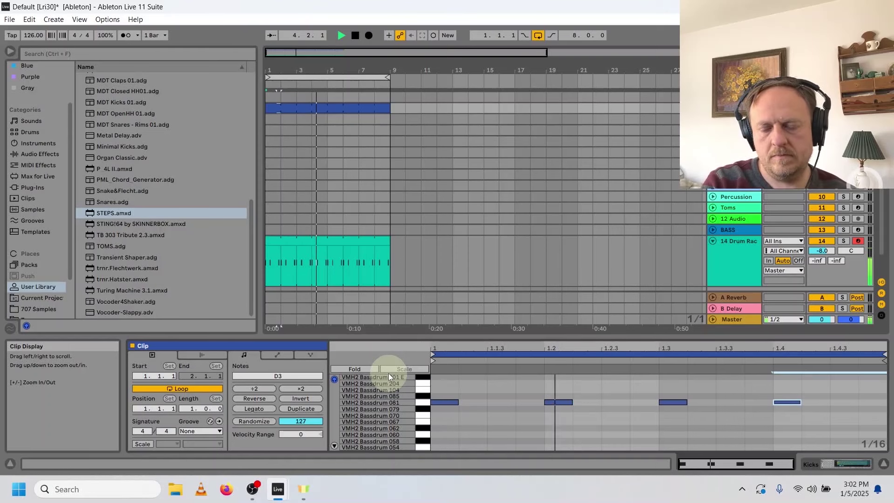
key(space)
- Add a Drum Buss with 20% drive to the Kicks track and play the loop
click(40, 154)
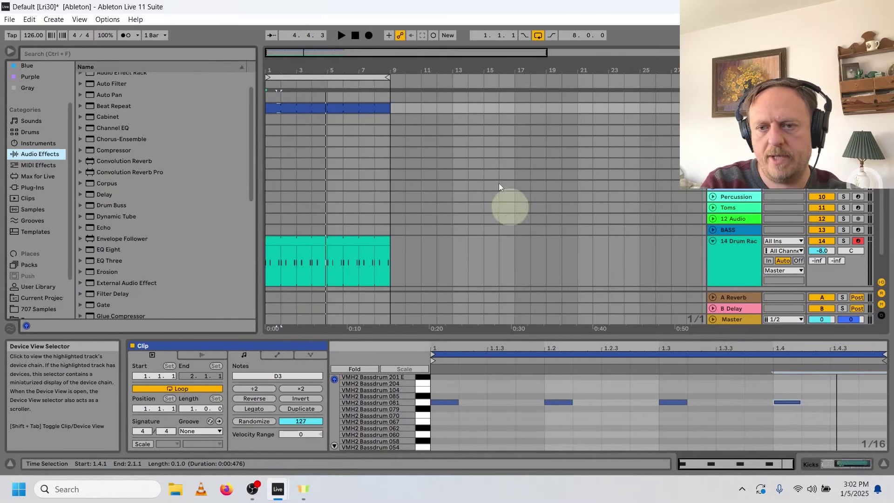
key(space)
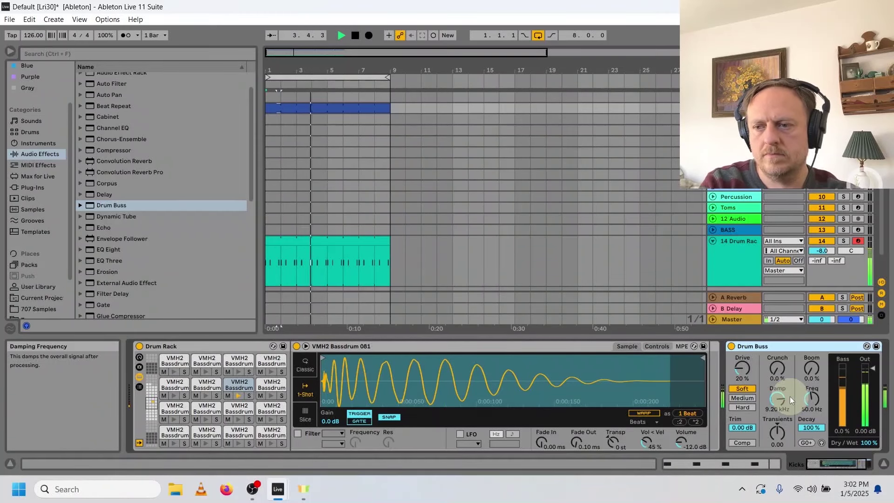
key(space)
- Arm the BASS track, check the chord generator's key settings on the Drum Rack track, and create an eight-bar looped clip on BASS
key(Up)
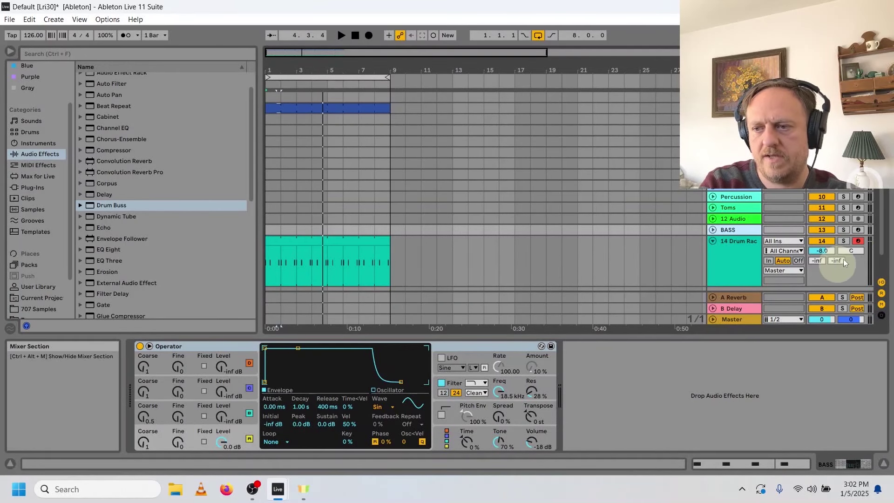
click(858, 230)
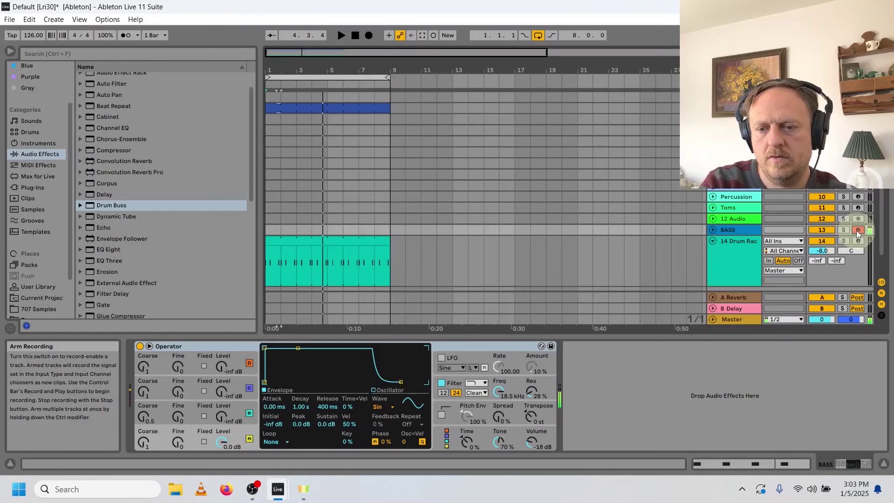
click(335, 238)
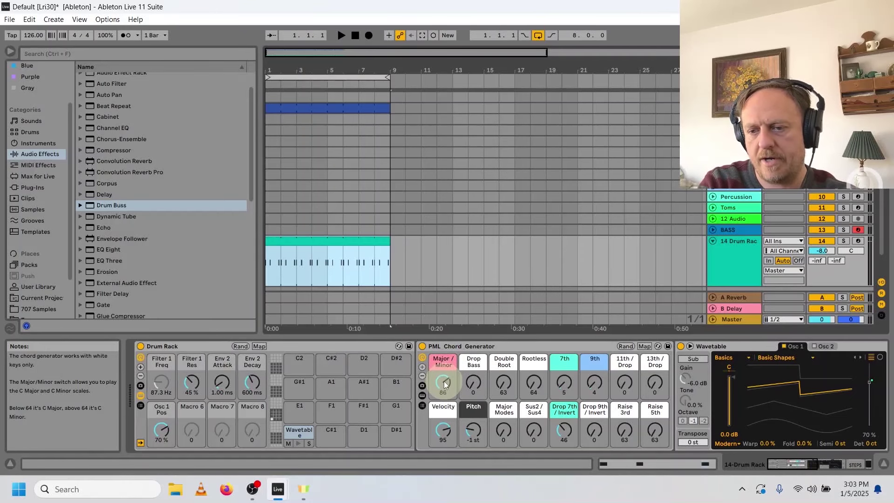
click(799, 466)
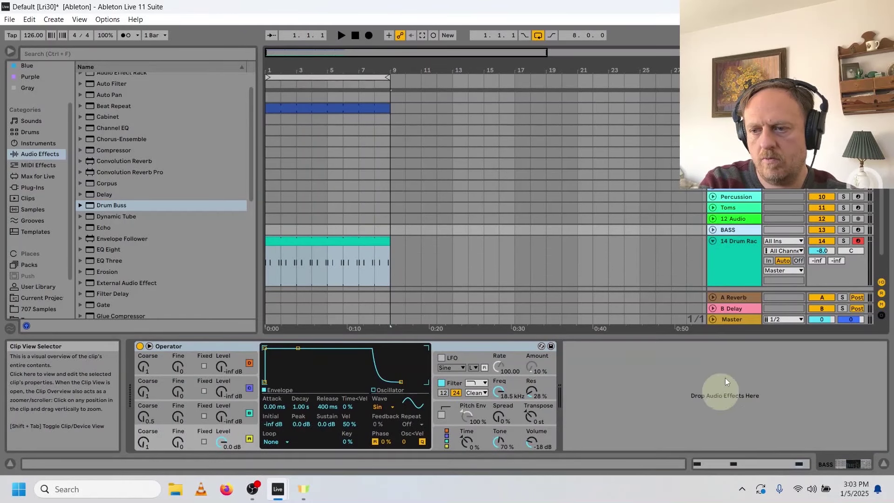
click(272, 230)
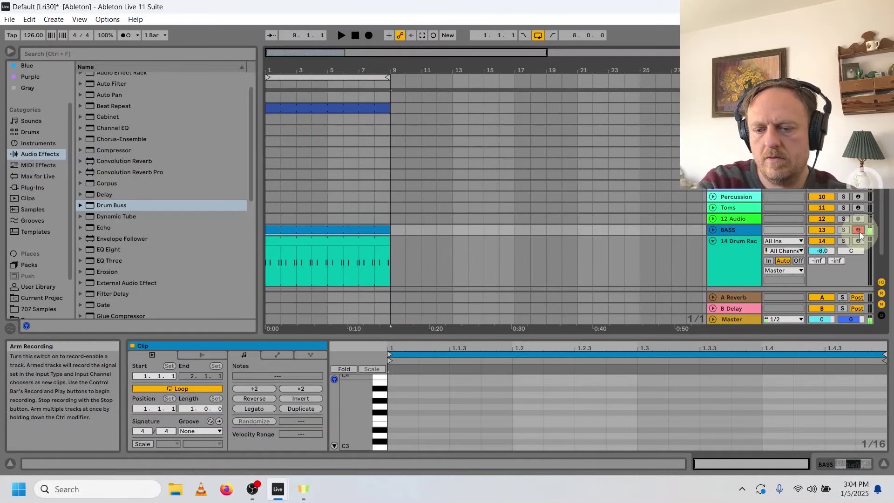
drag(343, 414, 358, 414)
- Set the BASS Operator's wave to Square D, its filter frequency to 243 Hz and its filter envelope amount to 71%
key(shift+Tab)
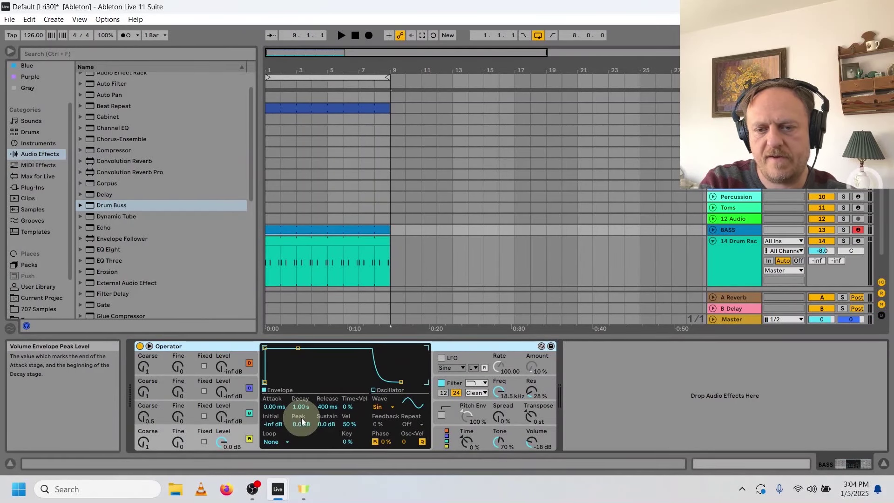
click(390, 407)
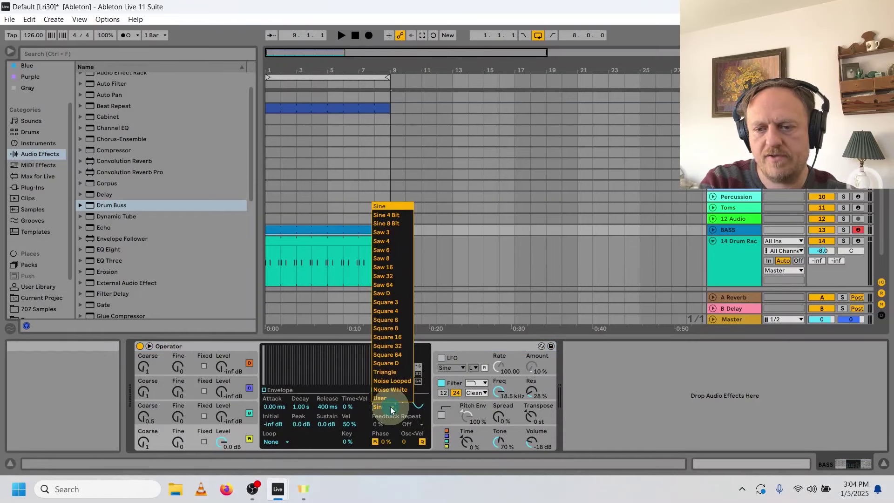
click(386, 363)
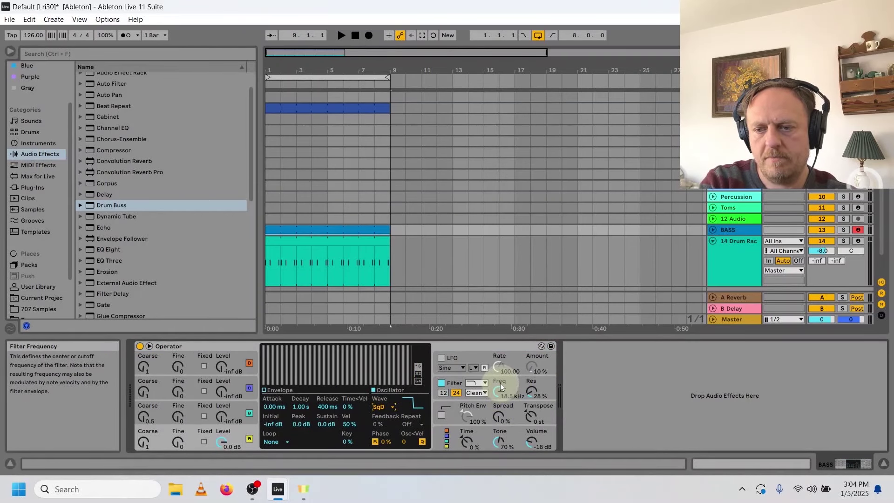
drag(499, 391, 499, 409)
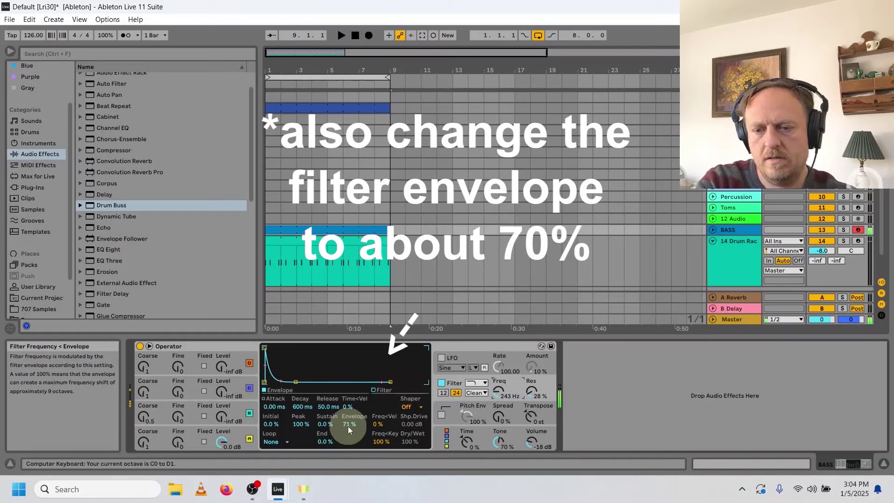
- Restrict the BASS clip's piano roll to the B Minor scale and place B0 notes at 1.1.1 and 1.1.4
click(759, 463)
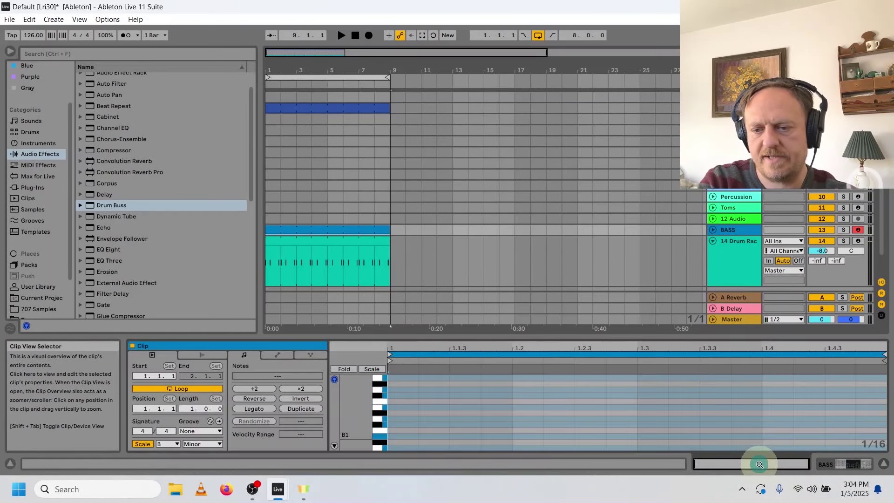
double_click(398, 418)
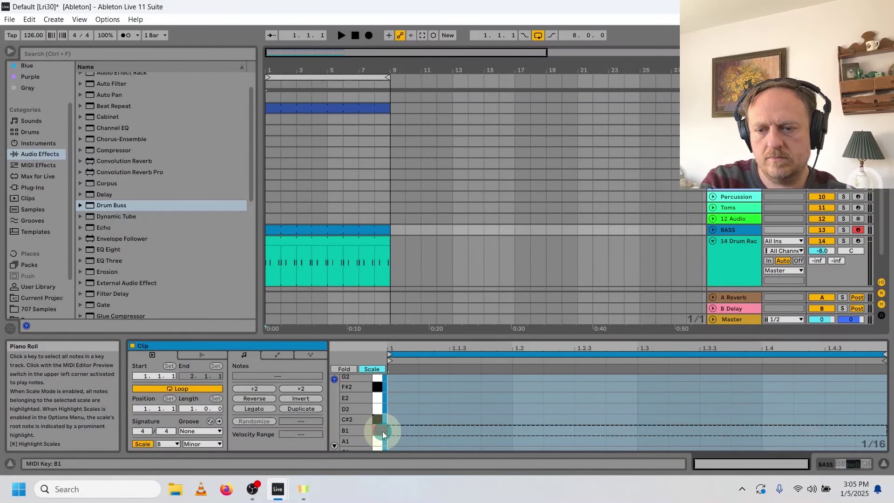
click(382, 431)
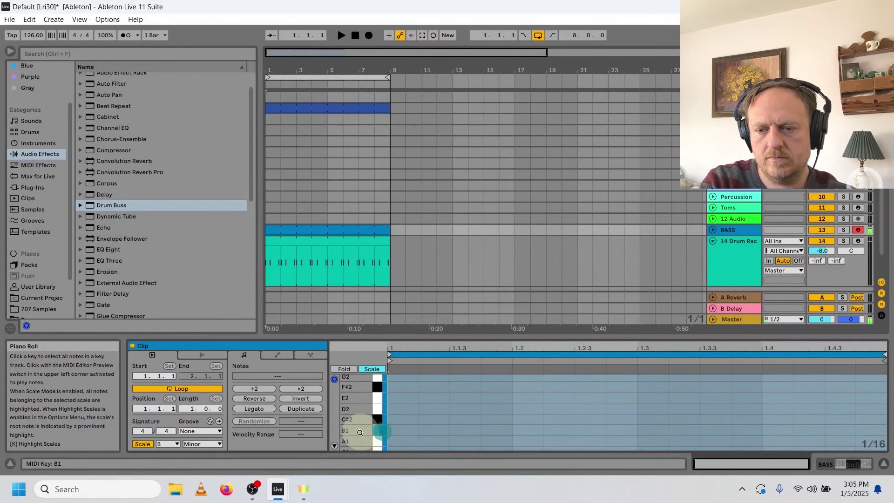
drag(359, 430, 358, 418)
click(380, 416)
double_click(400, 417)
double_click(501, 418)
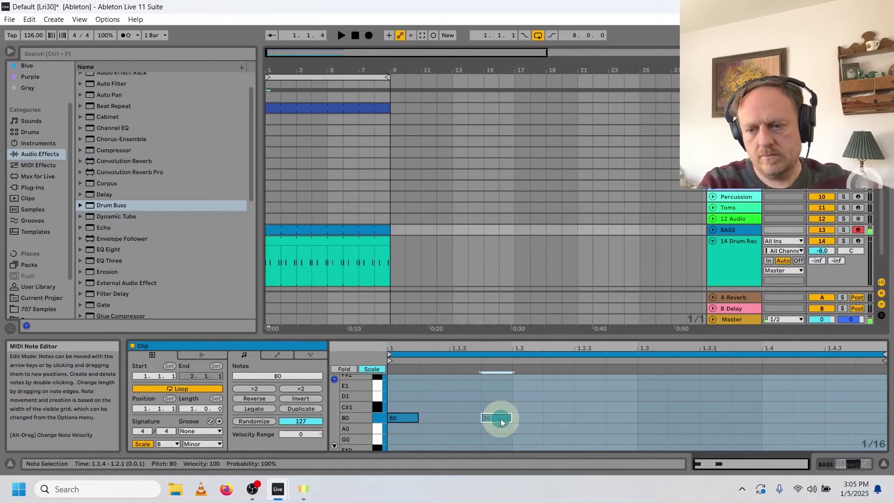
- Add C#1 notes at 1.2.3, 1.2.4 and 1.3.1 and B0 notes at 1.3.2 and 1.3.3, and play the bass with a Swing 16ths groove
double_click(592, 407)
double_click(623, 406)
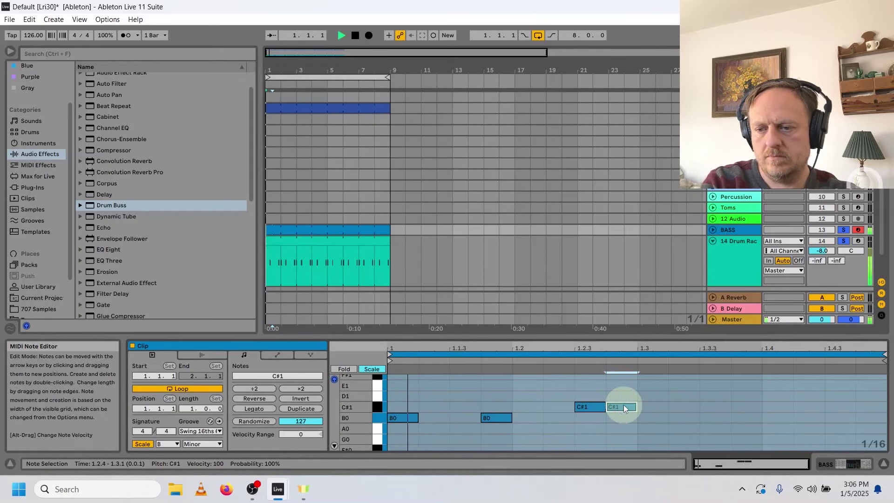
key(space)
double_click(657, 407)
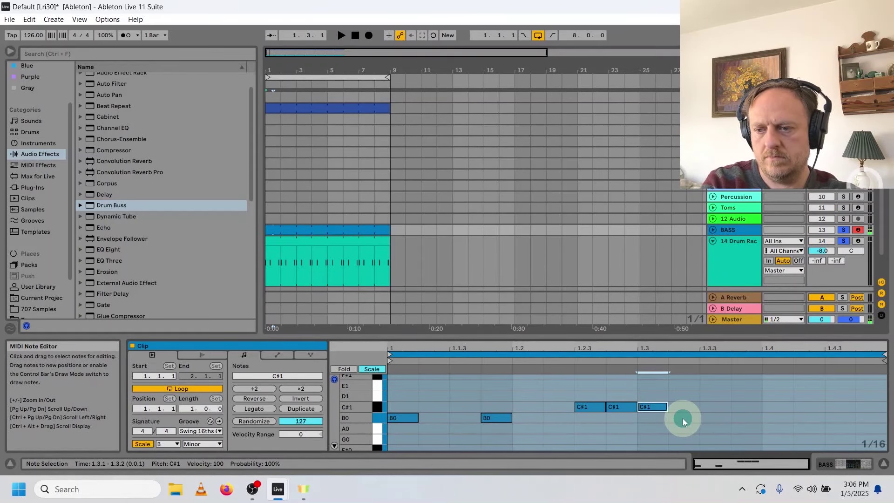
double_click(683, 418)
double_click(716, 417)
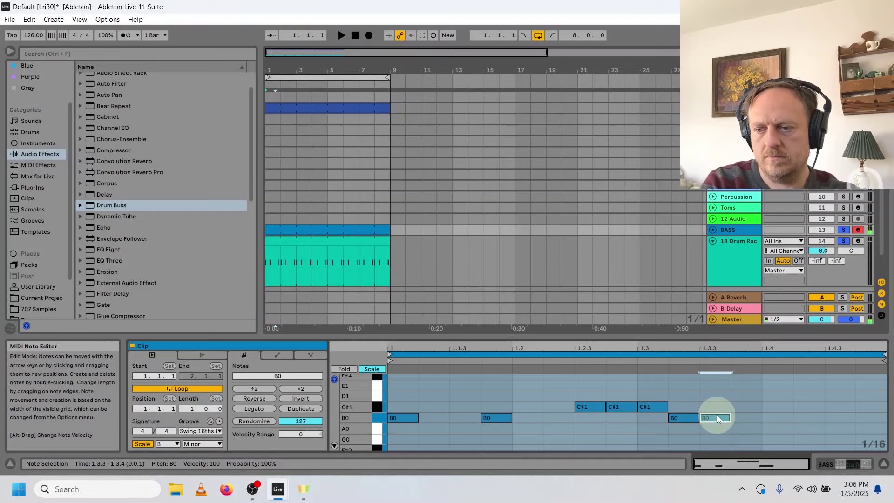
key(space)
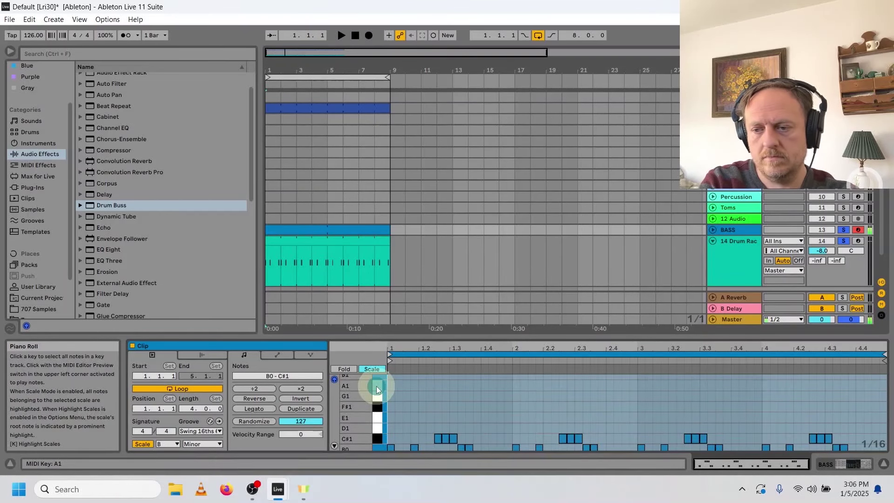
- Extend the bass pattern to four bars and end it with A1 at 4.4.3 and C#1 at 4.4.4
double_click(860, 386)
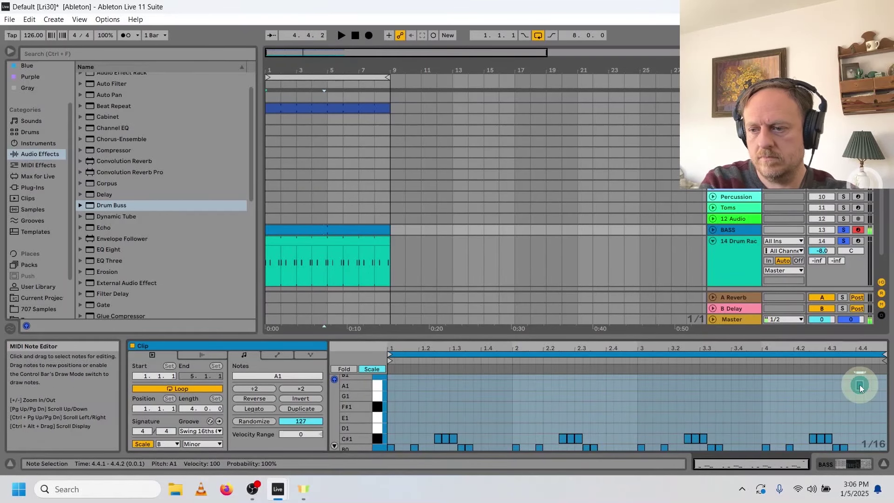
double_click(874, 439)
drag(845, 397, 885, 446)
- Add a B0 note at 2.4.4 to the bass pattern and play the full loop with BASS and Drum Rack unsoloed
click(635, 360)
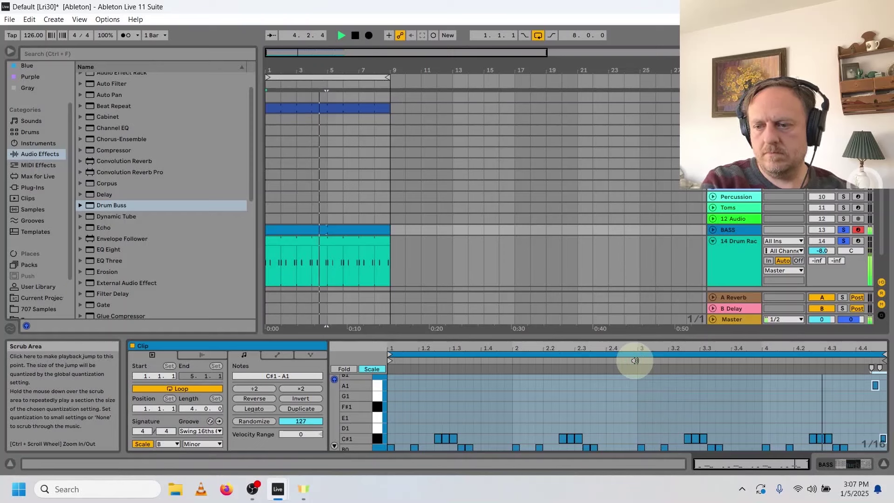
click(632, 446)
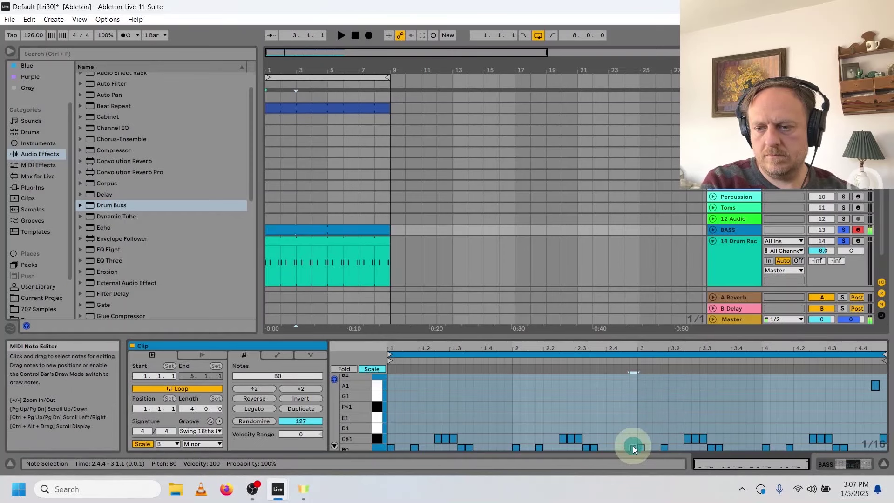
key(space)
click(843, 229)
key(space)
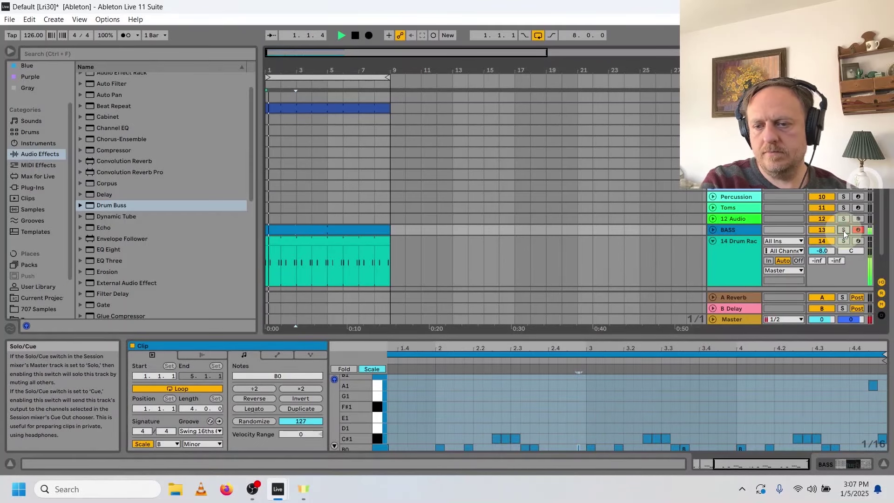
- Analyse the kick's key with Mixed In Key SE on the Kicks track and transpose VMH2 Bassdrum 081 by +2 st
click(712, 242)
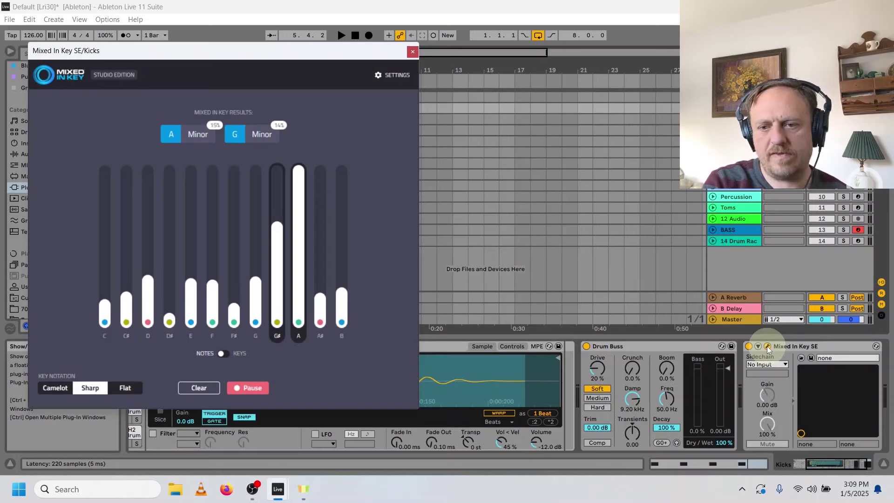
key(space)
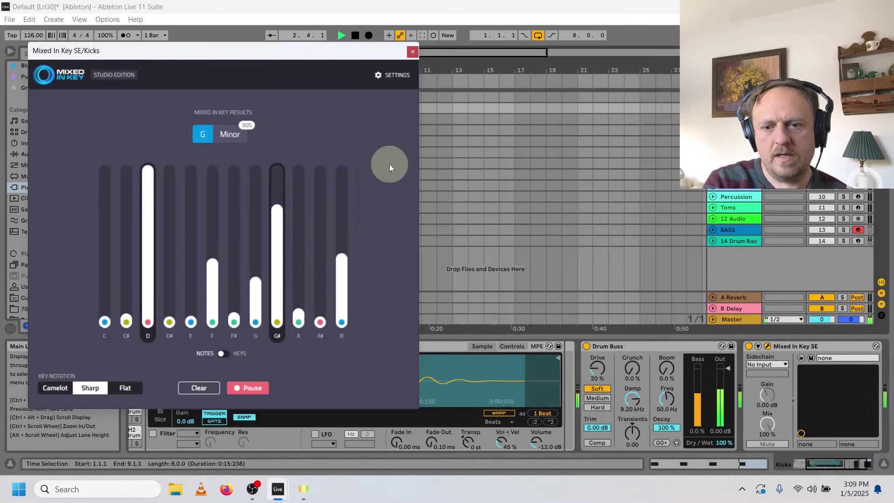
key(space)
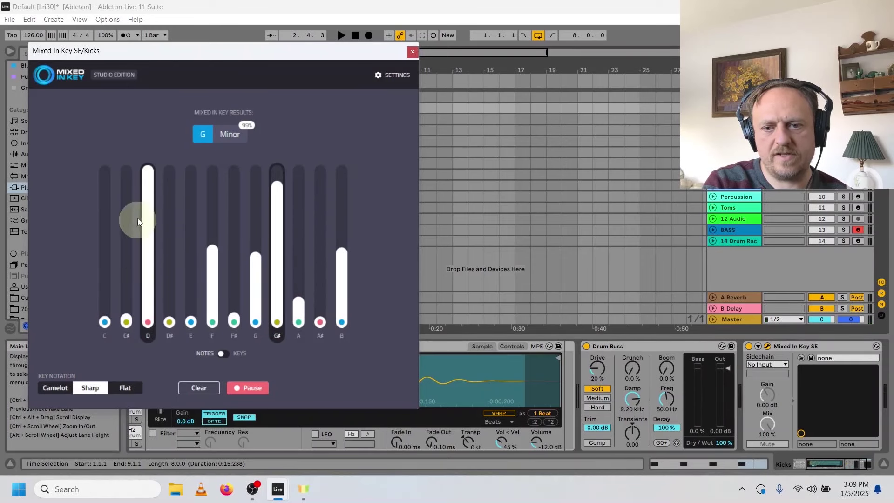
click(413, 51)
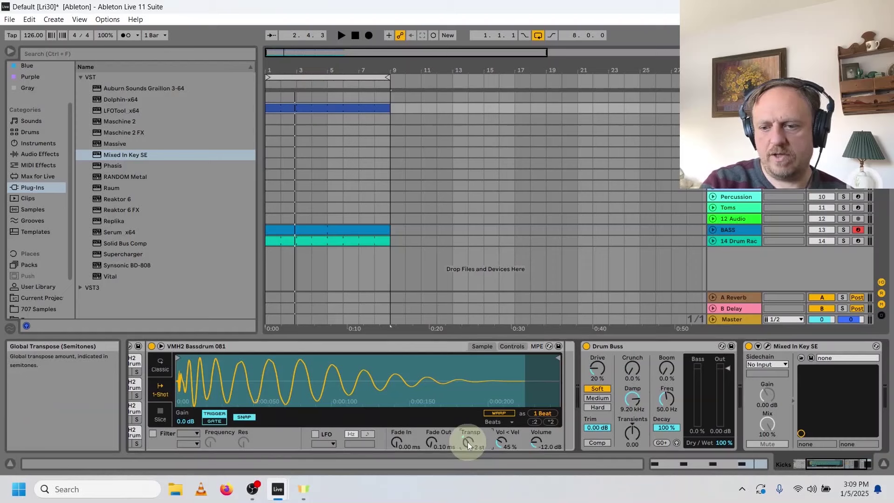
key(space)
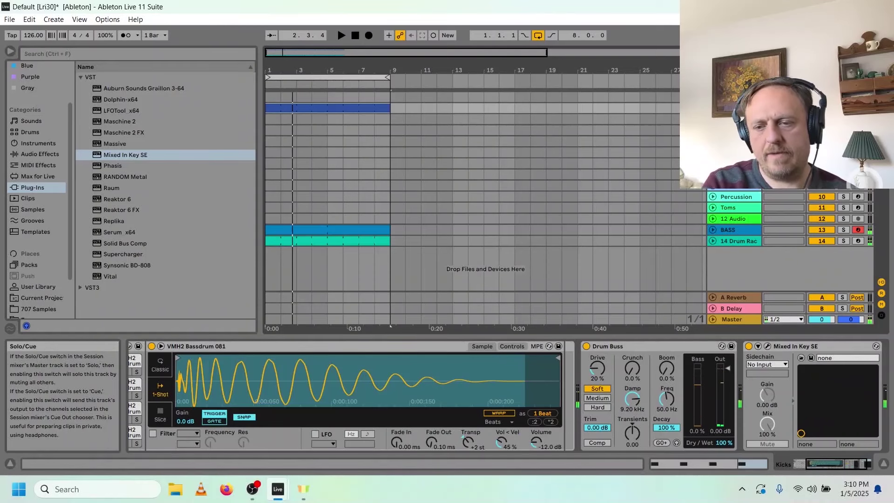
- Copy the Kicks clip to the Ghost Kicks track, colour the copy white, and play the loop
click(320, 232)
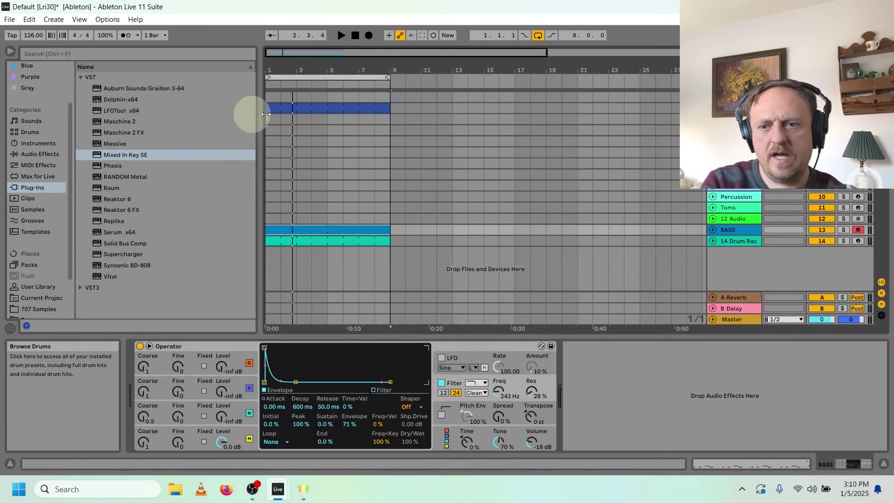
click(285, 109)
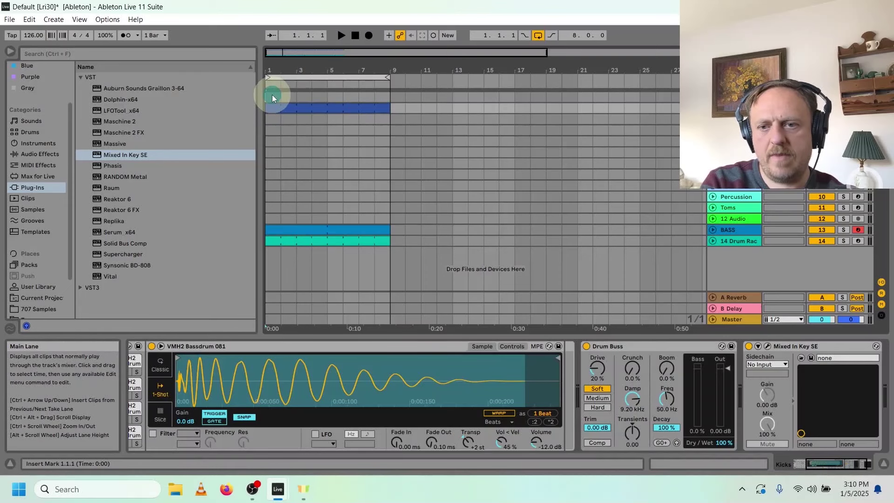
click(272, 94)
right_click(289, 95)
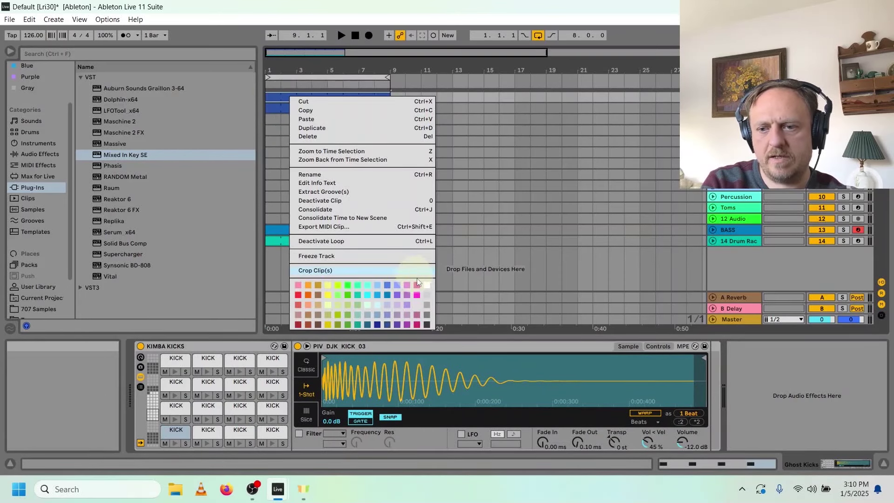
click(427, 285)
key(space)
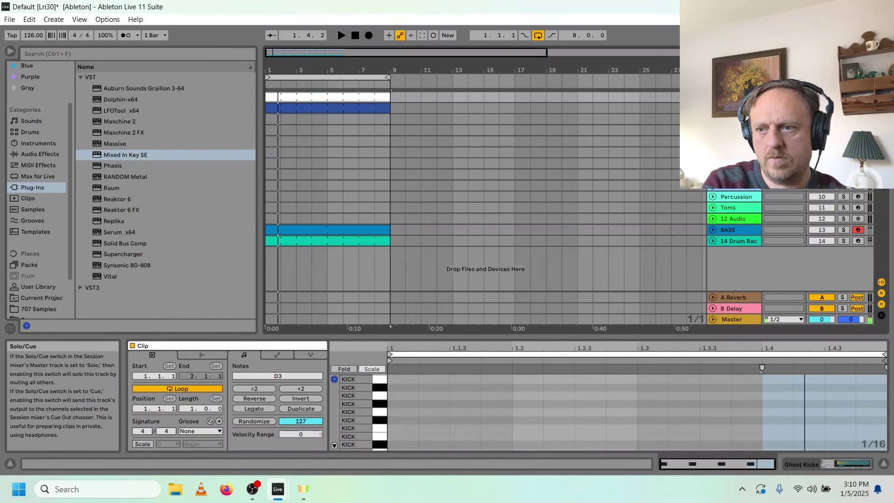
- Add a Compressor to BASS sidechained from Ghost Kicks (Post FX), solo the track during playback, and set the threshold to -32.0 dB
click(593, 387)
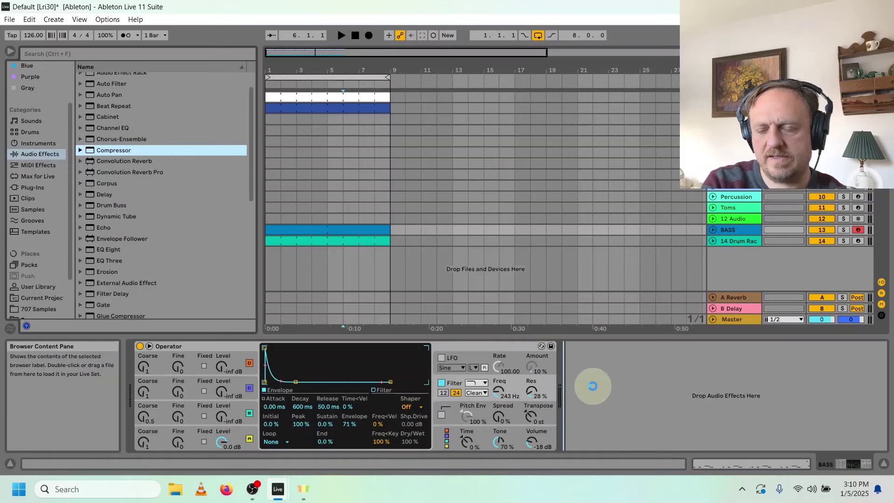
key(space)
click(843, 230)
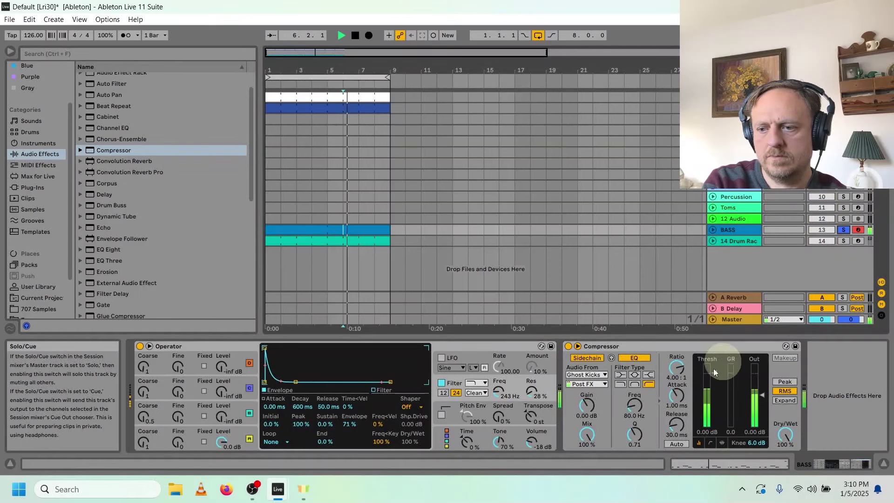
drag(714, 367, 714, 377)
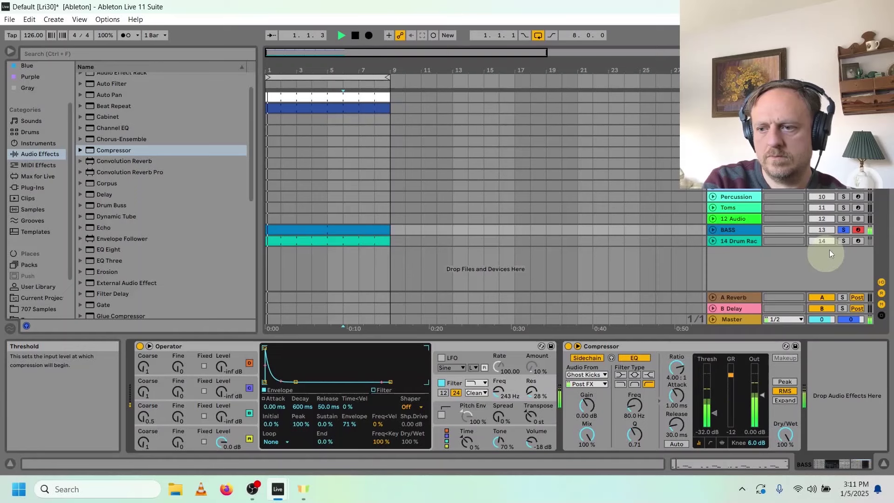
- Unsolo BASS during playback, set its Compressor threshold to -24.0 dB, and stop the loop
click(843, 229)
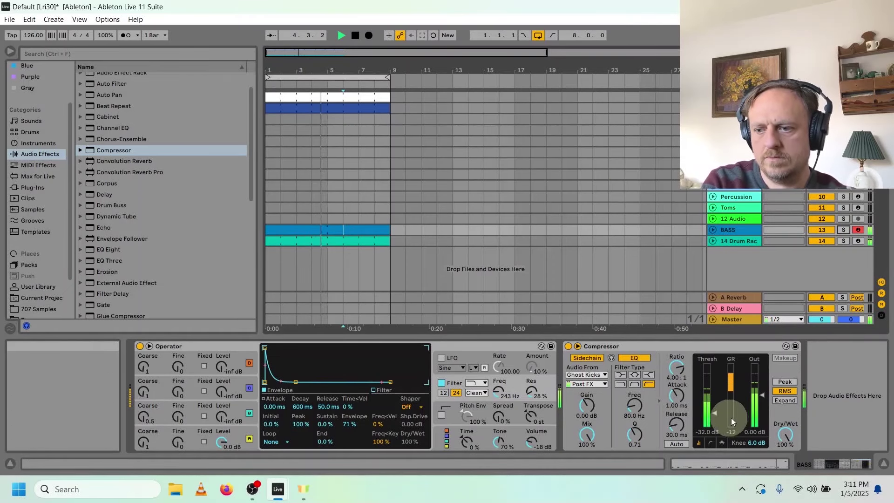
drag(714, 411, 714, 406)
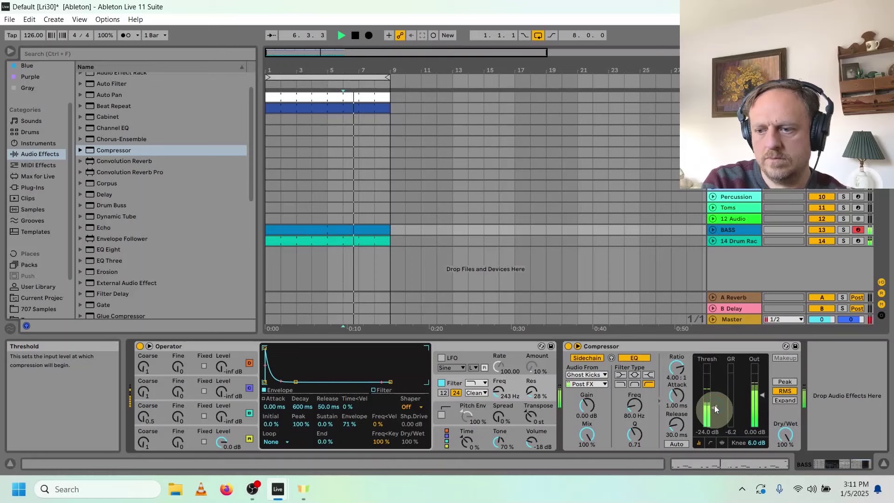
click(355, 36)
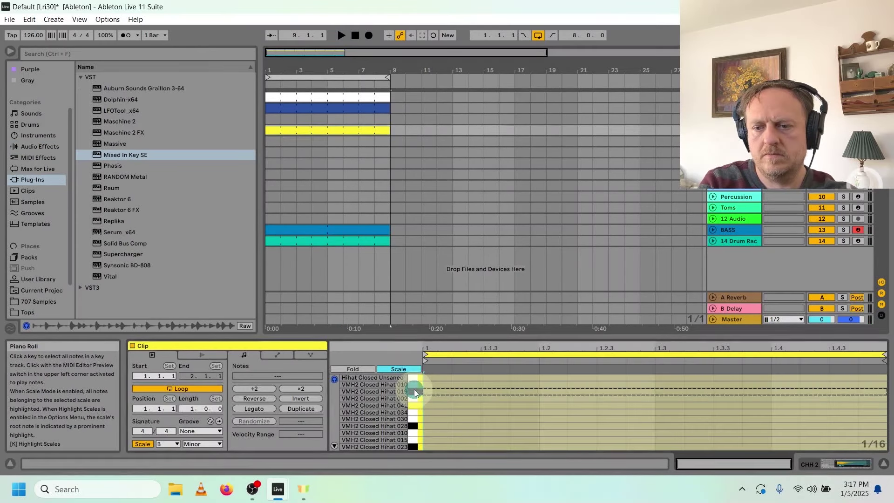
- Audition VMH2 Closed Hihat 010 in the CHH 2 clip, add its note at 1.1.3, and play the pattern
click(414, 385)
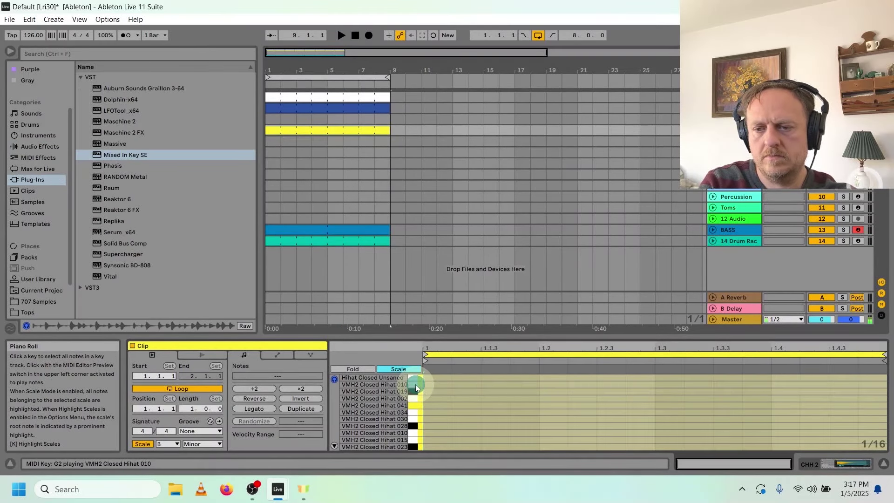
double_click(496, 385)
key(space)
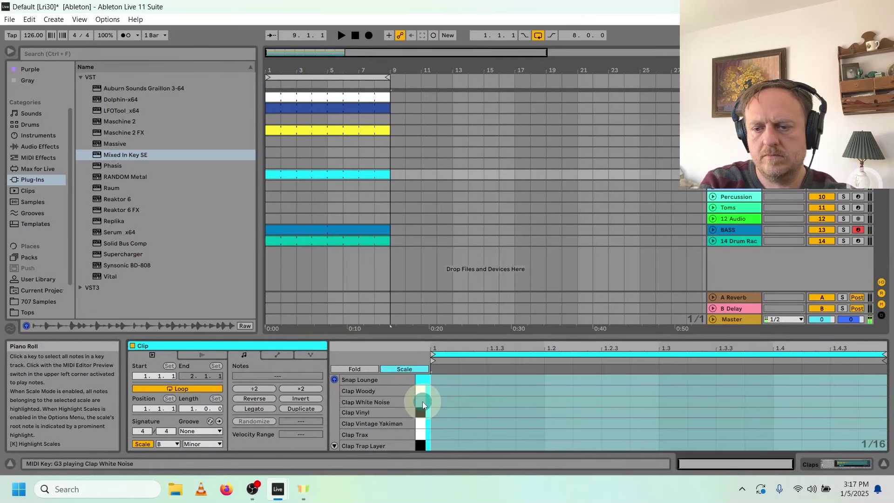
- Add Clap White Noise notes at 1.2.1 and 1.4.1 in the Claps clip and play the loop
double_click(551, 401)
double_click(790, 398)
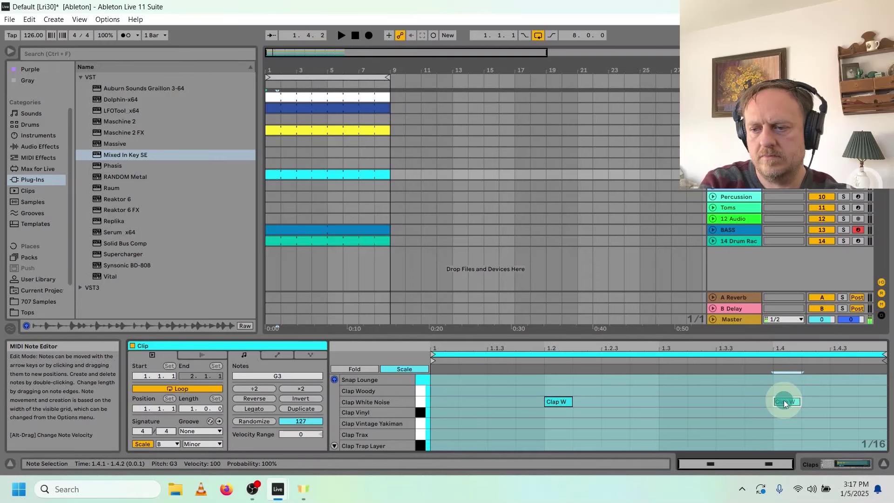
key(ctrl+a)
key(space)
click(644, 413)
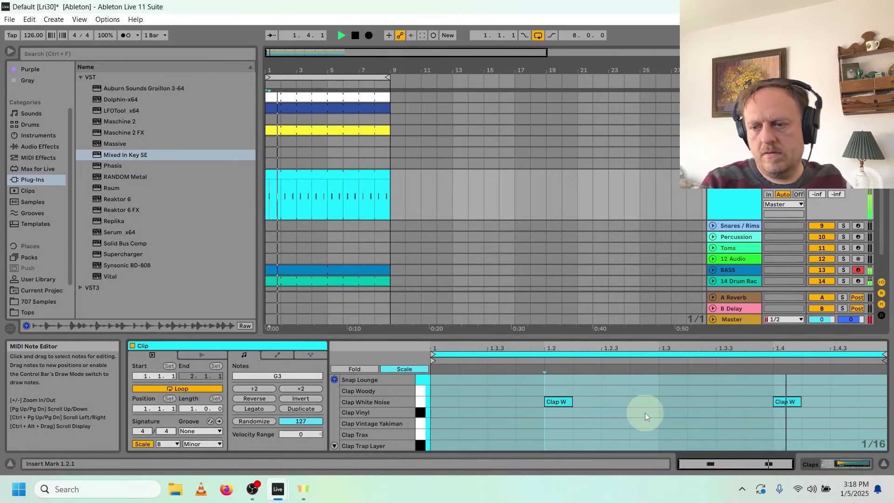
- Turn off Fold to Scale, transpose both clap notes down to D#3 while the loop plays, and stop playback
key(ctrl+a)
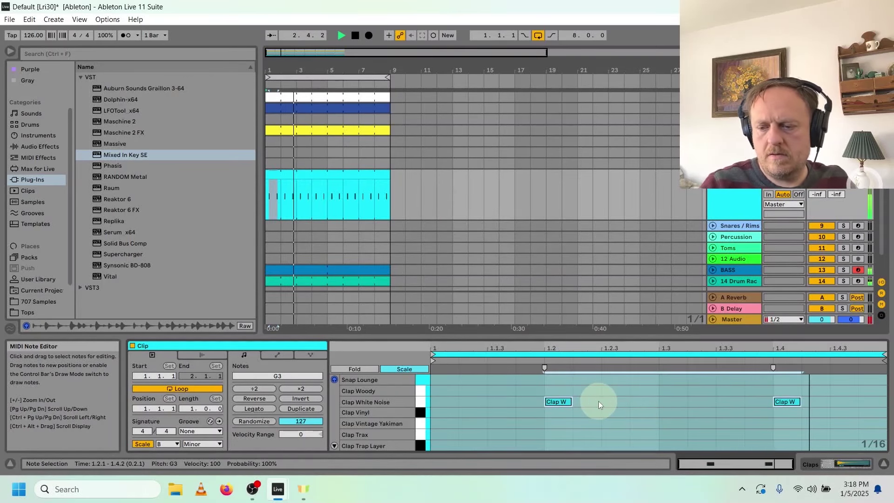
key(Down)
click(404, 367)
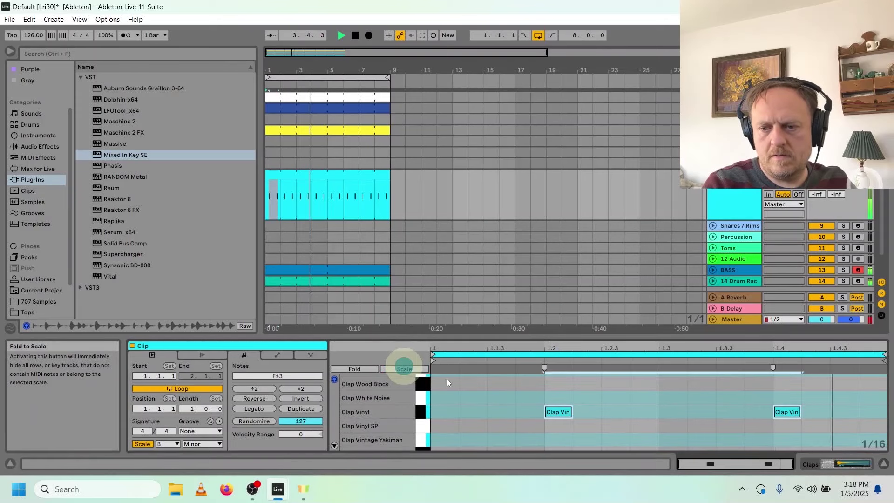
click(572, 429)
key(ctrl+a)
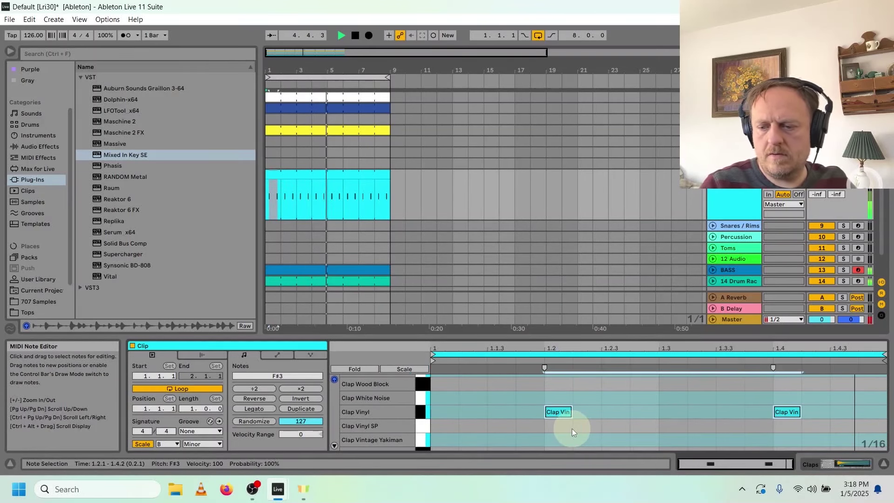
key(Down)
key(Down)
key(Down)
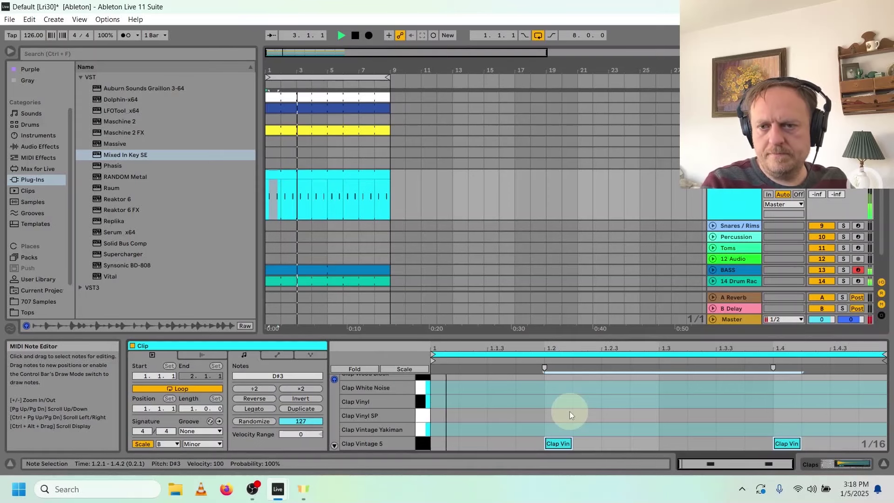
click(354, 38)
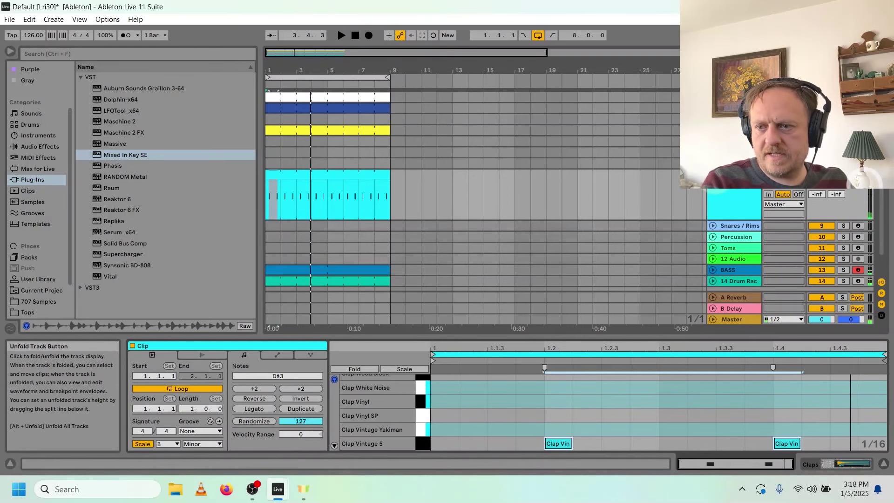
- Audition snares in the Snares / Rims clip and add VMH2 Snares 093 notes at 1.2.2 and 1.2.4
click(368, 186)
click(424, 423)
click(424, 436)
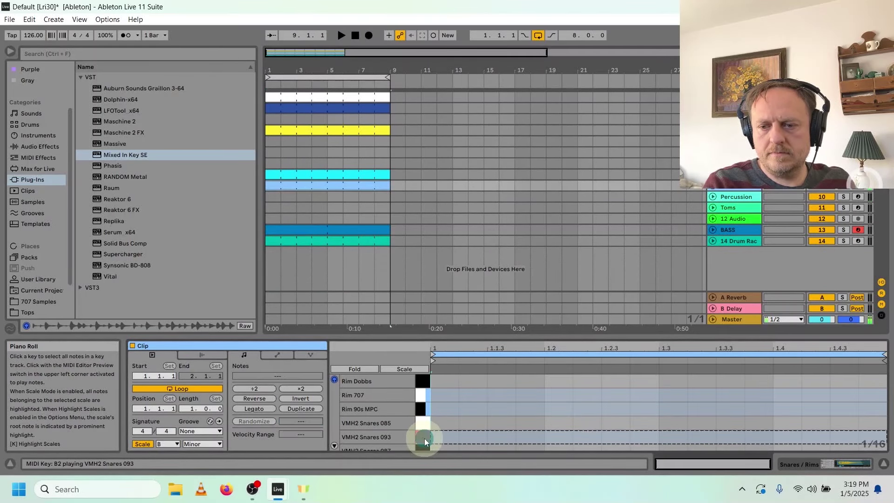
double_click(565, 437)
- Audition other rim and snare samples and move both snare notes to VMH2 Snares 087
click(423, 410)
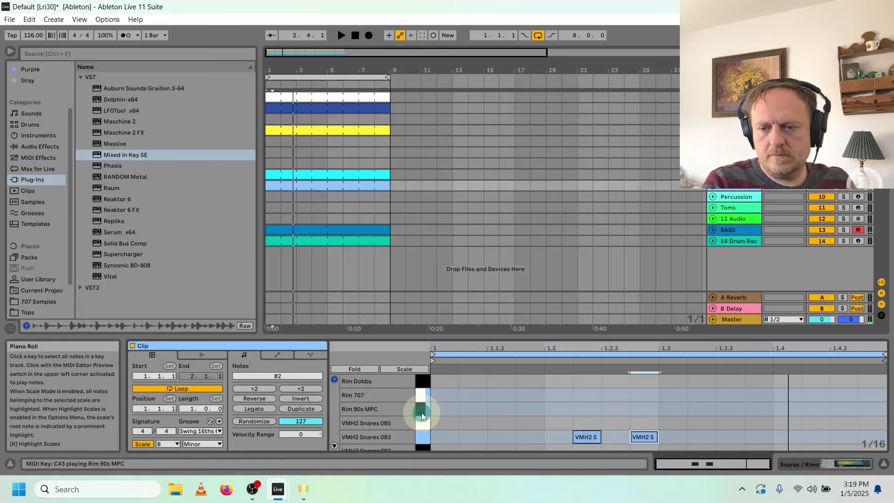
scroll(422, 414, down, 1)
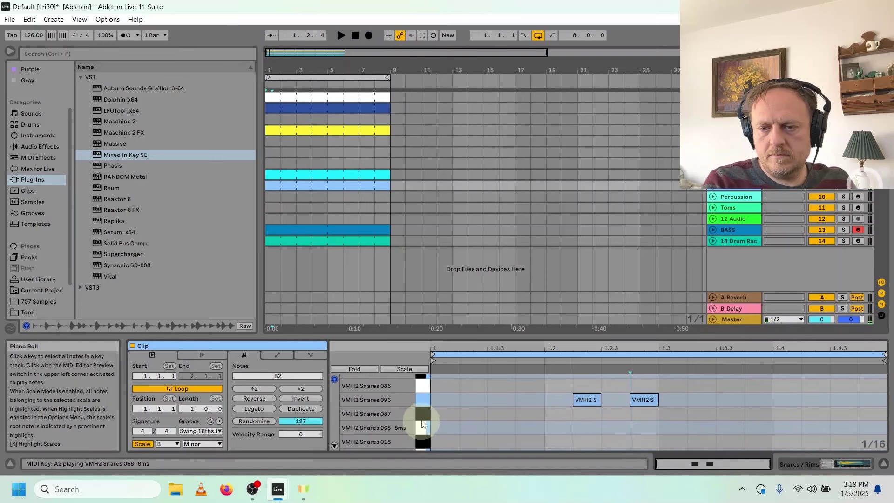
click(422, 416)
click(557, 415)
key(space)
key(Down)
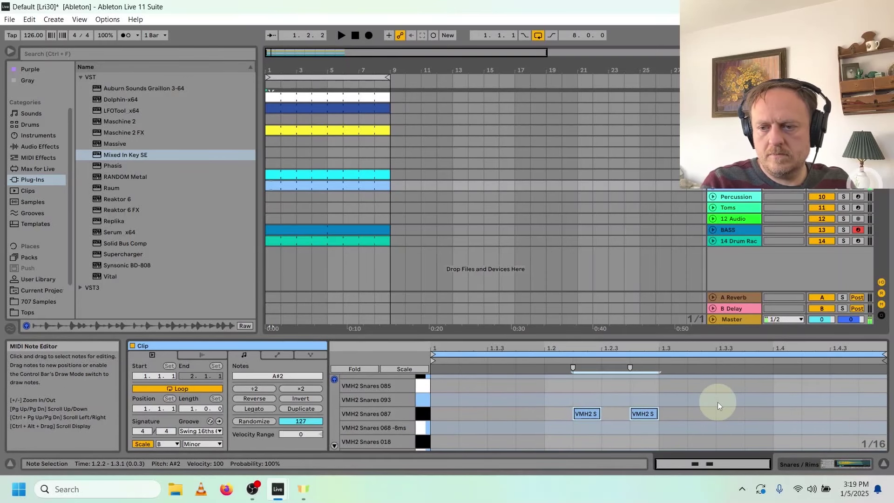
- Move the snare notes to VMH2 Snares 007 at 1.2.4 and 1.3.2, and add a VMH2 Snares 018 note at 1.3.4 during playback
key(Left)
key(Left)
key(Down)
key(Down)
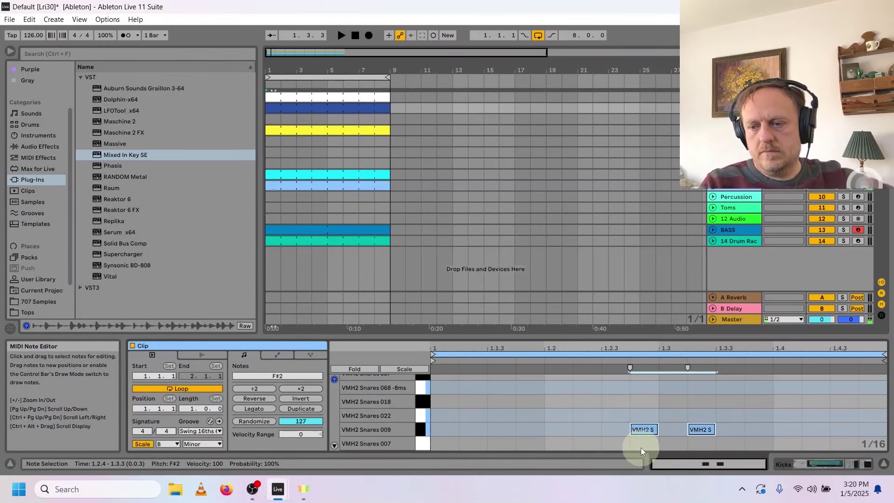
key(Down)
key(space)
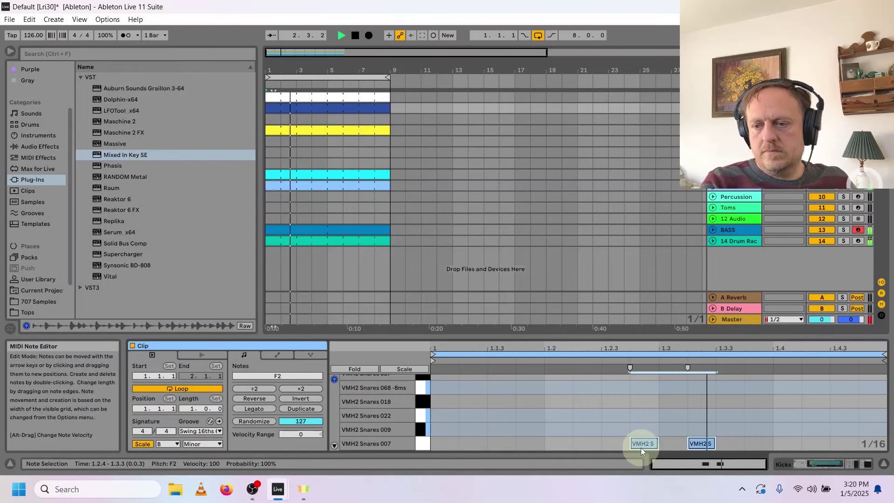
double_click(759, 402)
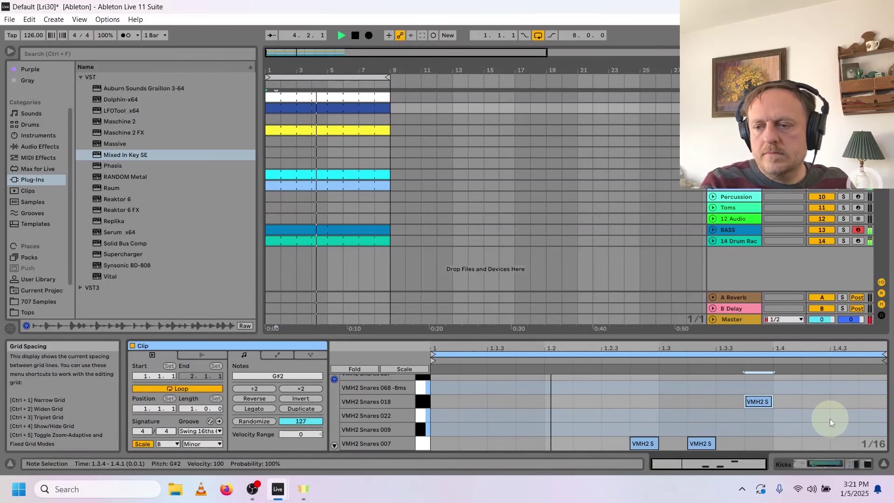
key(space)
- Create an empty MIDI clip on the OHH track and extend it to bar 9
click(308, 141)
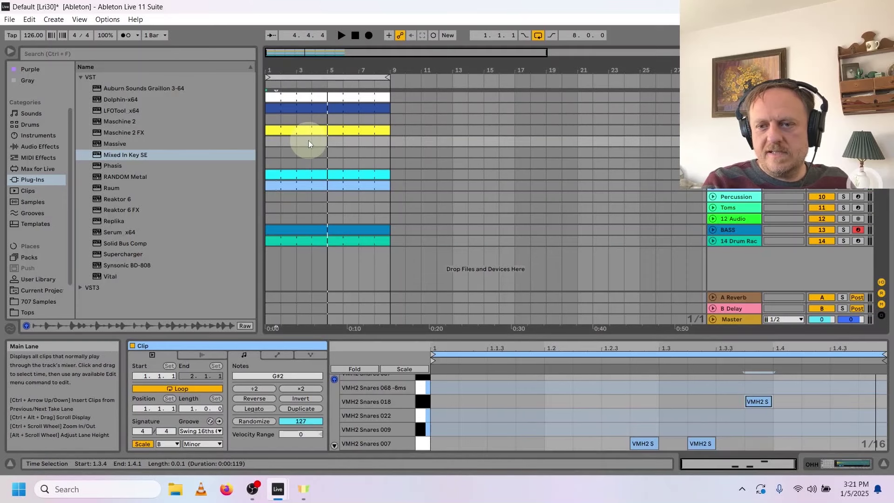
double_click(270, 140)
drag(280, 141, 390, 141)
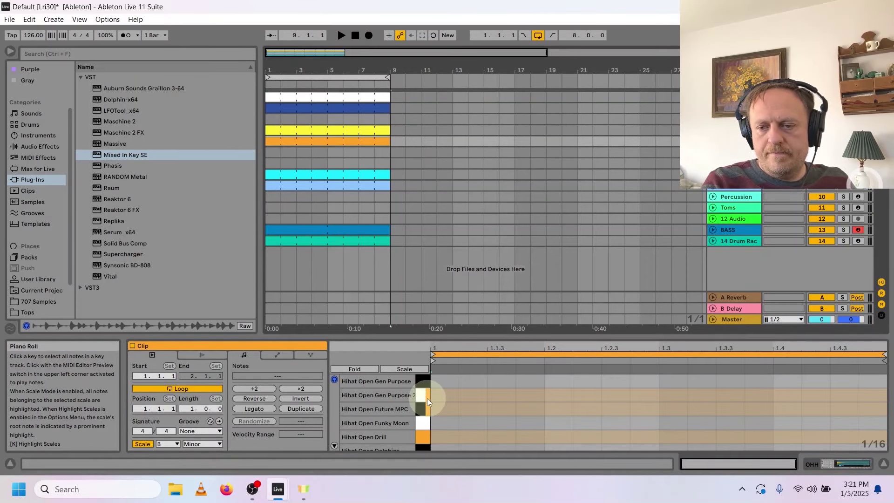
- Audition several open hi-hat samples and add an open hi-hat note at 1.4.3 in the OHH clip
click(427, 399)
click(426, 411)
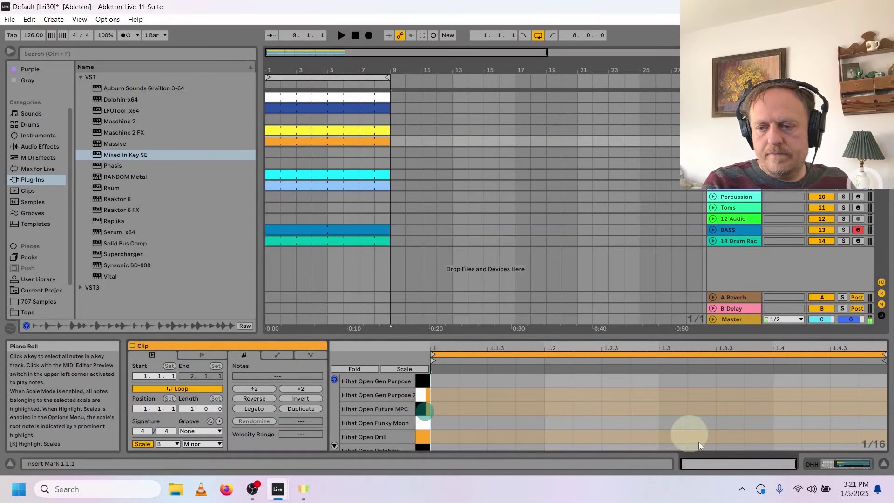
click(823, 465)
click(824, 465)
click(423, 423)
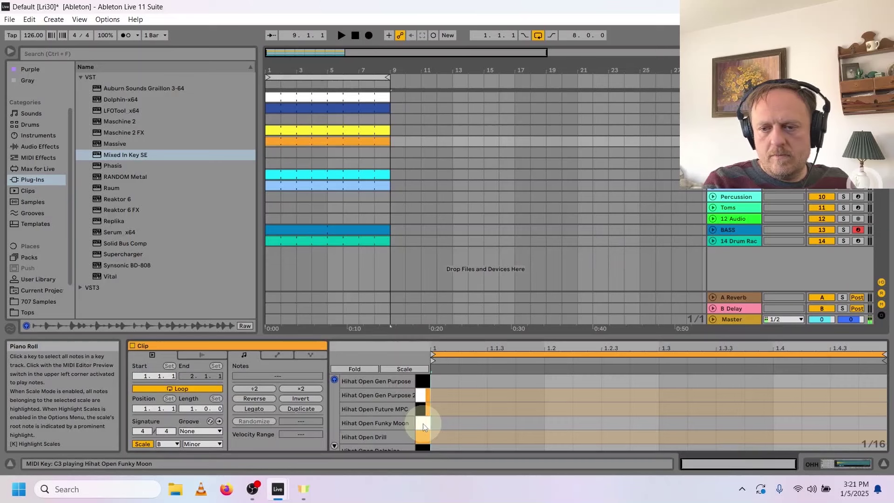
click(425, 439)
double_click(837, 436)
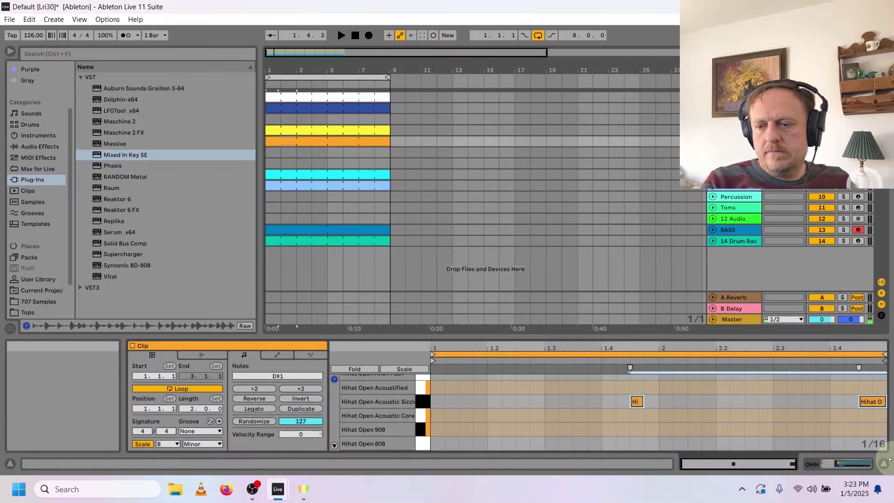
- Transpose both open hi-hat notes to Hihat Open 909, shorten the 1.4.3 note, and play the loop
key(Down)
key(Down)
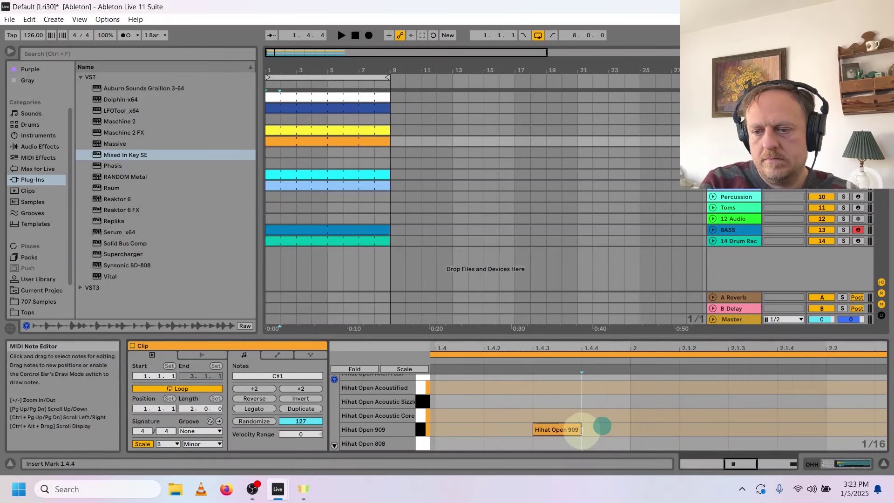
drag(581, 431, 554, 432)
key(space)
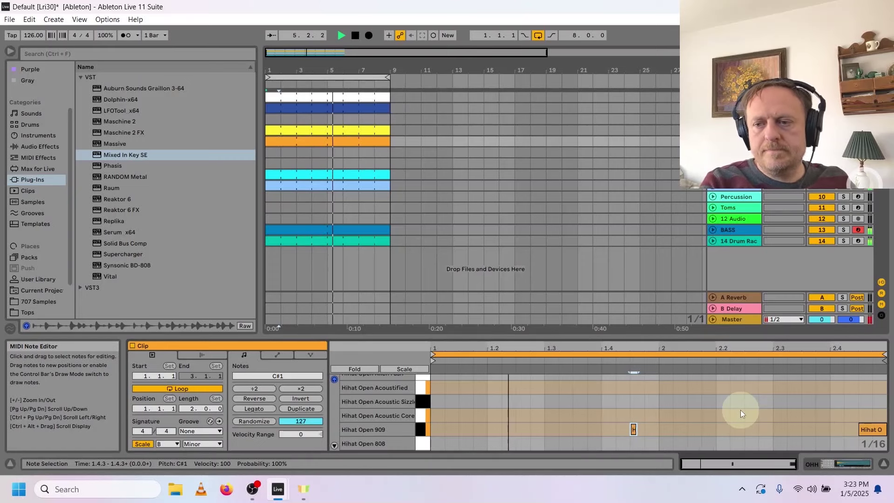
key(space)
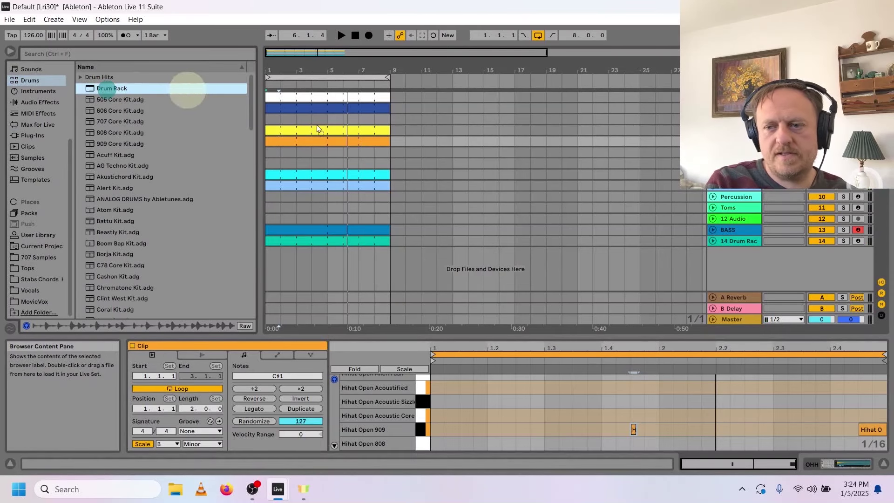
- Create a new Drum Rack track and load 01_DH2_Vocal_Hit.wav on C1 and 91V_UKG_vocal_chop_raver_Gm.wav on C#1
drag(186, 88, 767, 272)
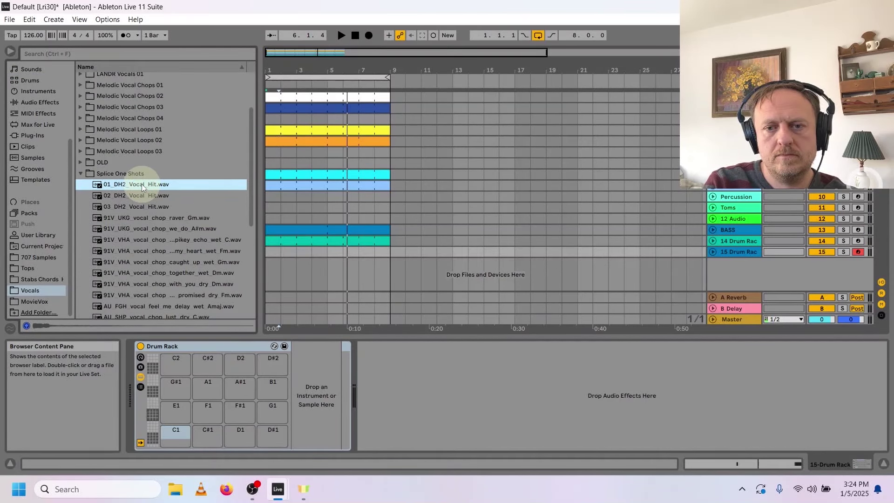
double_click(142, 185)
click(175, 221)
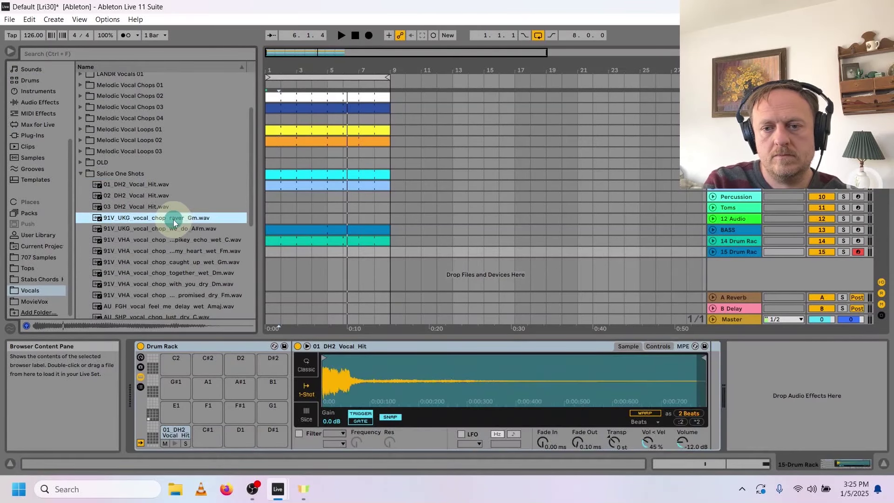
double_click(174, 221)
scroll(181, 218, down, 3)
click(194, 215)
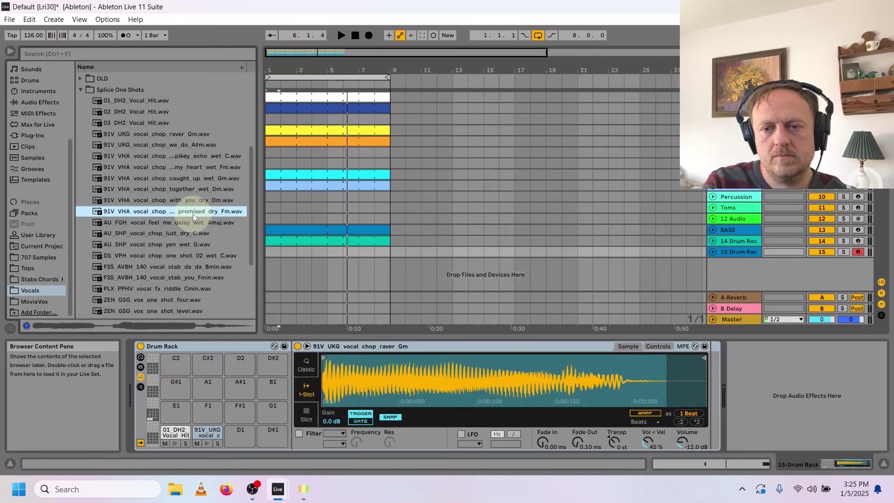
- Audition 01_DH2_Vocal_Hit in the VOX clip and add its C1 note at 1.1.3
click(428, 446)
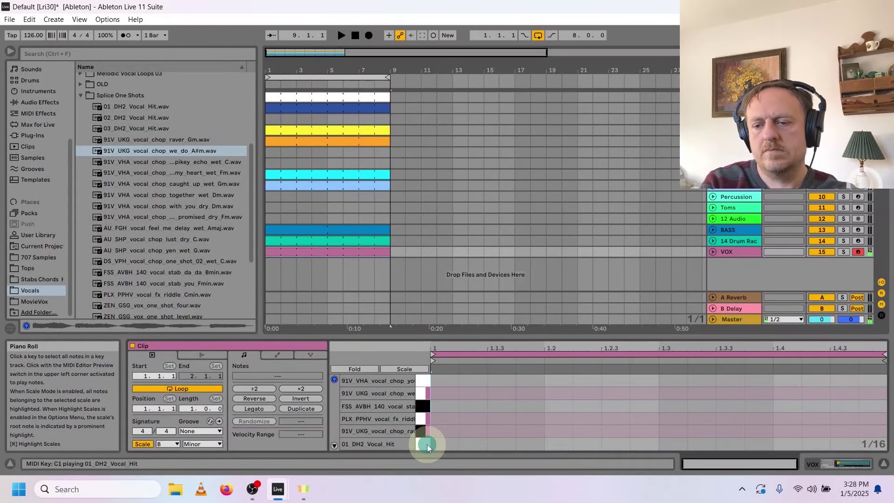
double_click(499, 444)
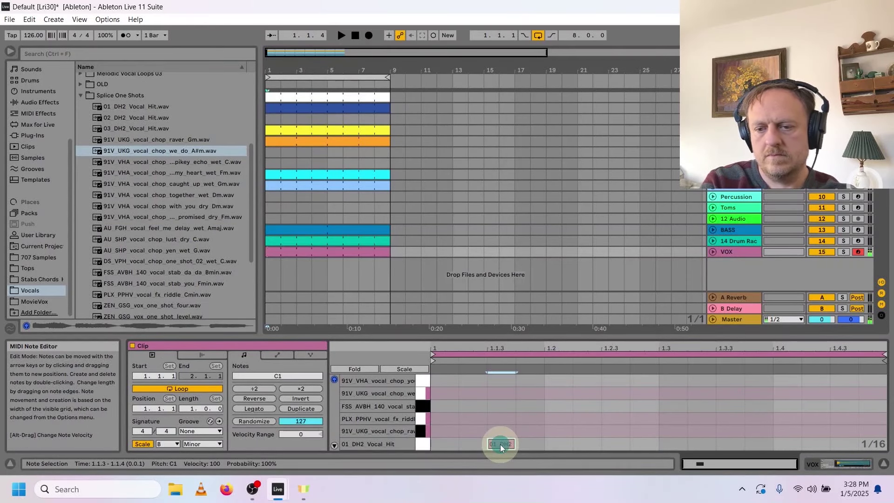
click(391, 418)
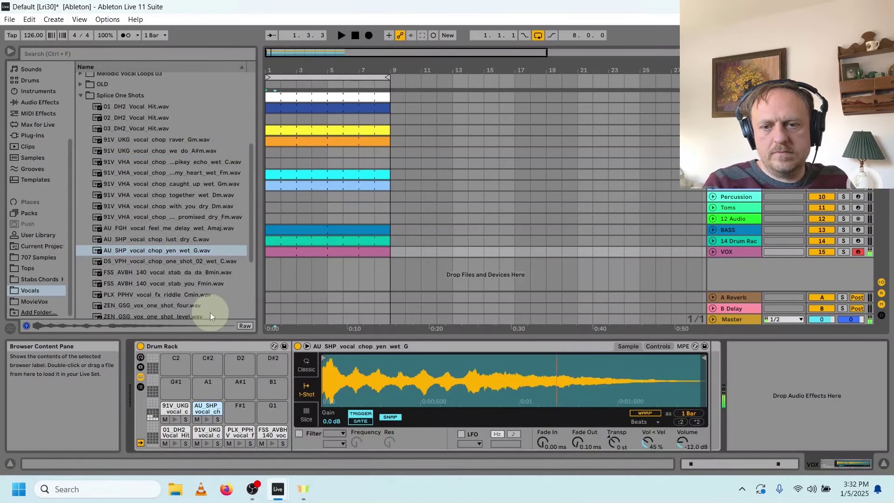
- Load AU_SHP_vocal_chop_lust_dry_C, 91V_VHA_vocal_chop_with_you_dry_Dm, caught_up_wet_Gm and ZEN_GSG_vox_one_shot_level on VOX rack pads F#1 to A1
click(190, 240)
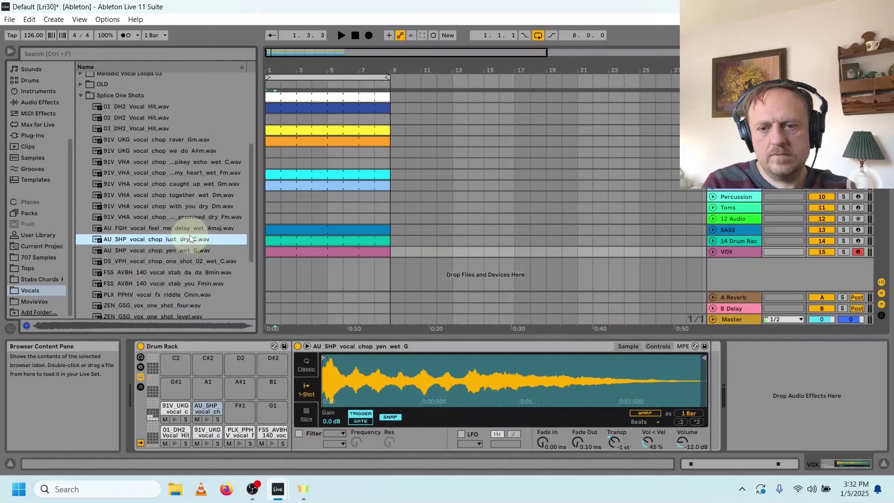
click(190, 208)
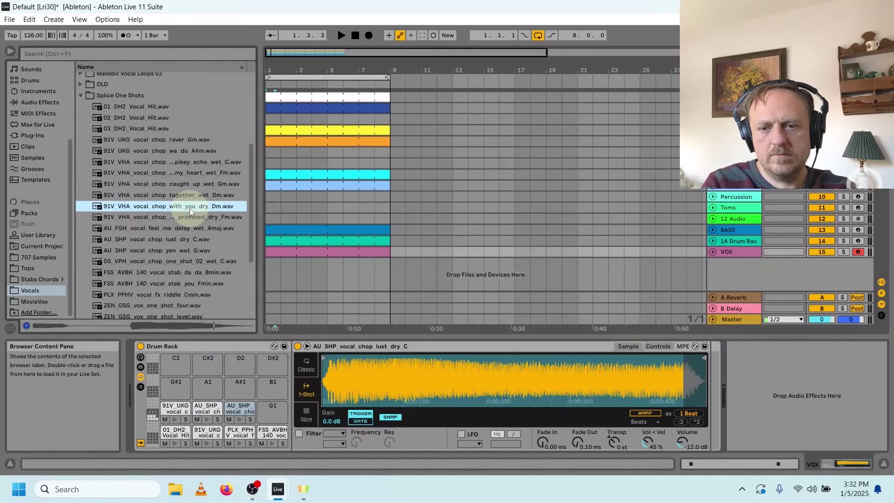
double_click(189, 208)
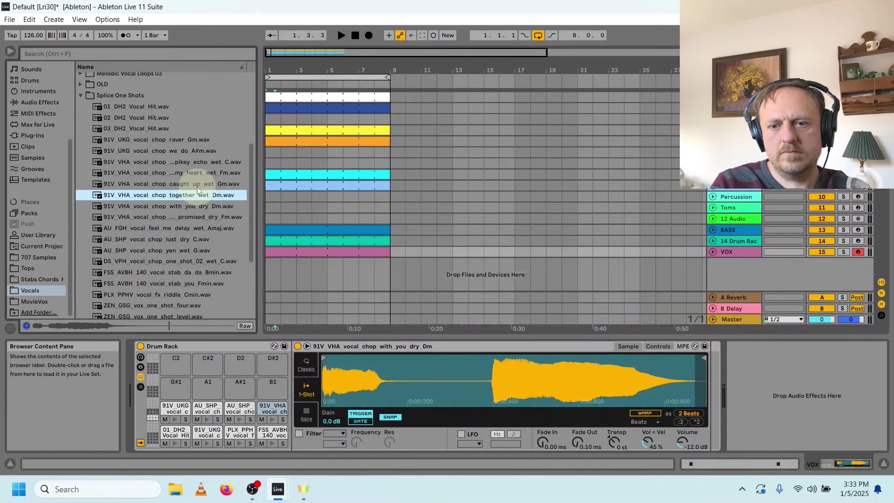
click(197, 186)
double_click(197, 186)
scroll(186, 210, down, 2)
click(168, 236)
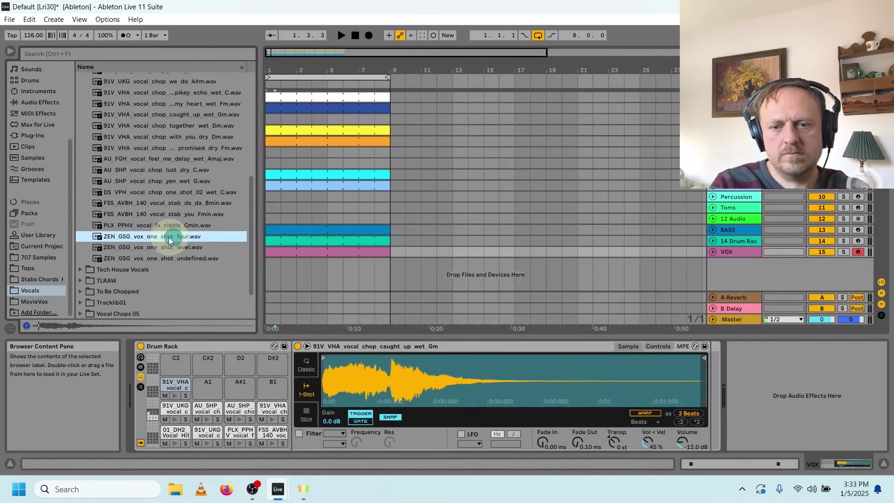
click(167, 247)
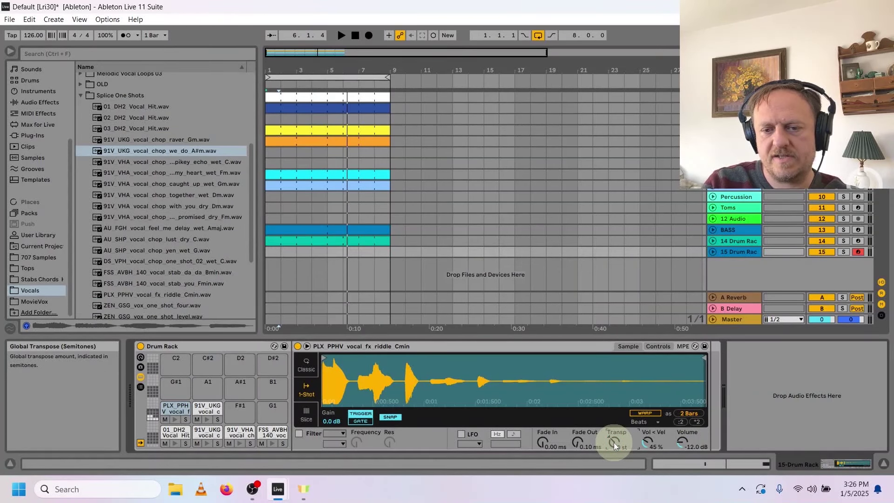
- Add an F1 note at 1.2.3 and F#1 notes at 2.2.2 and 2.2.4 in the VOX clip, and play the loop
double_click(524, 408)
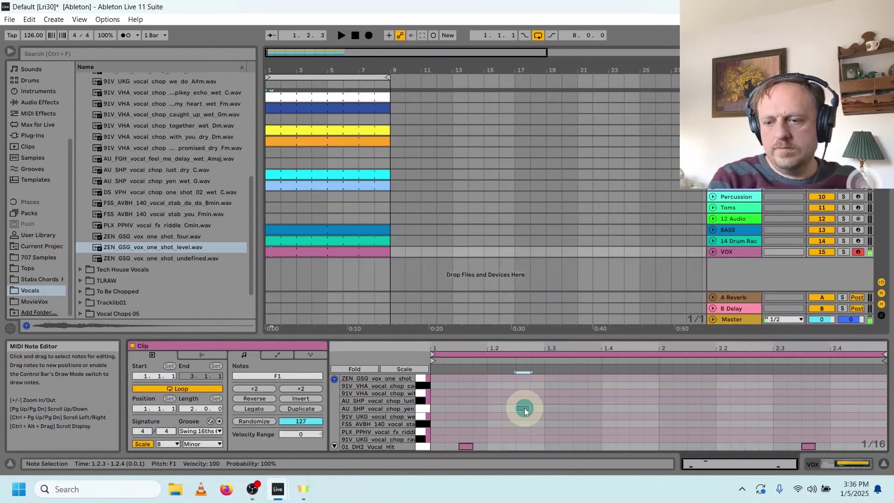
double_click(736, 401)
double_click(764, 401)
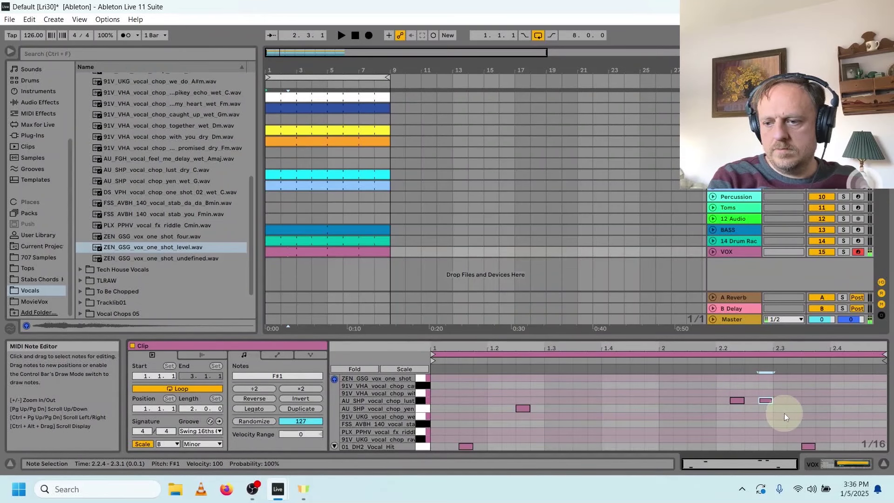
key(space)
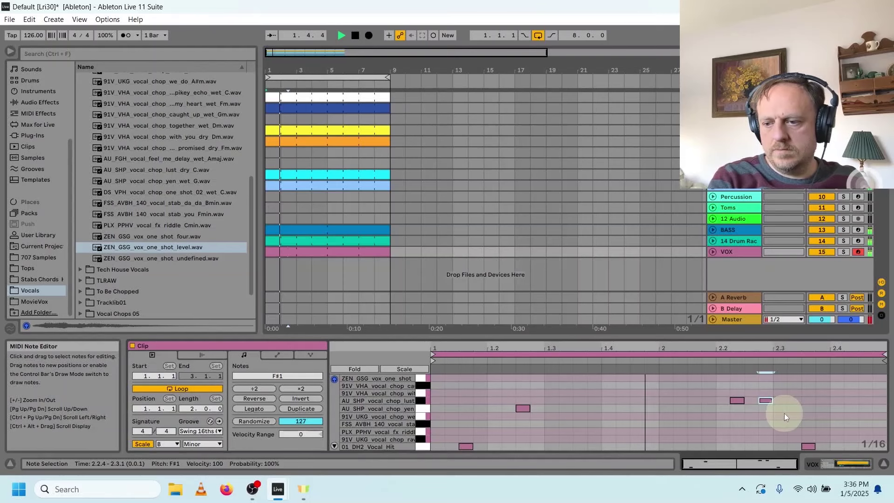
key(space)
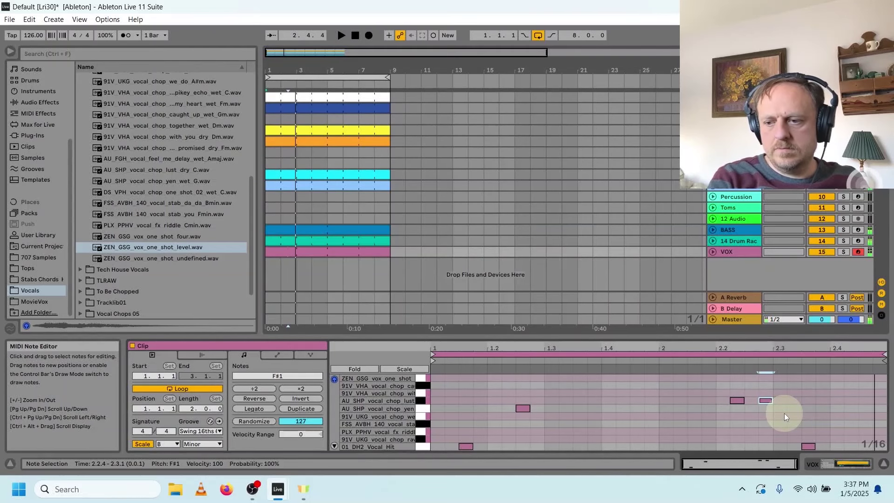
- Move the VOX clip's second C1 note to 2.1.3 and the two F#1 notes to 2.2.4 and 2.3.2, and play the loop
click(812, 447)
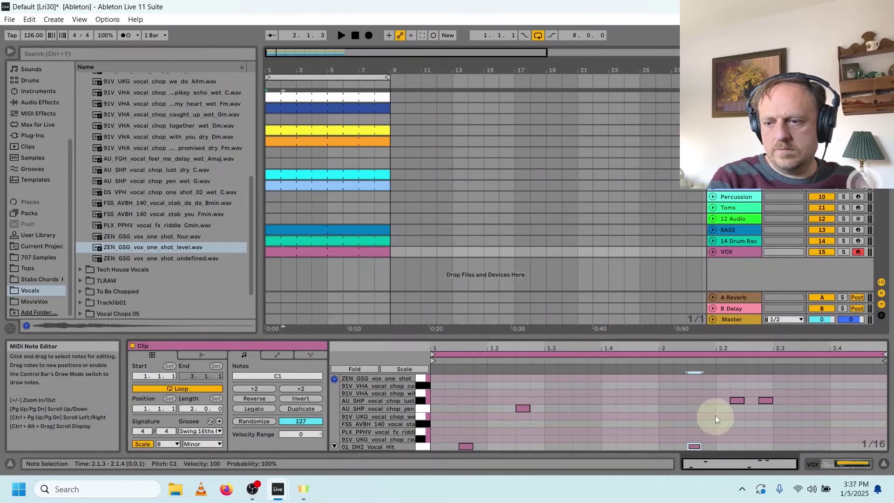
drag(716, 415, 789, 378)
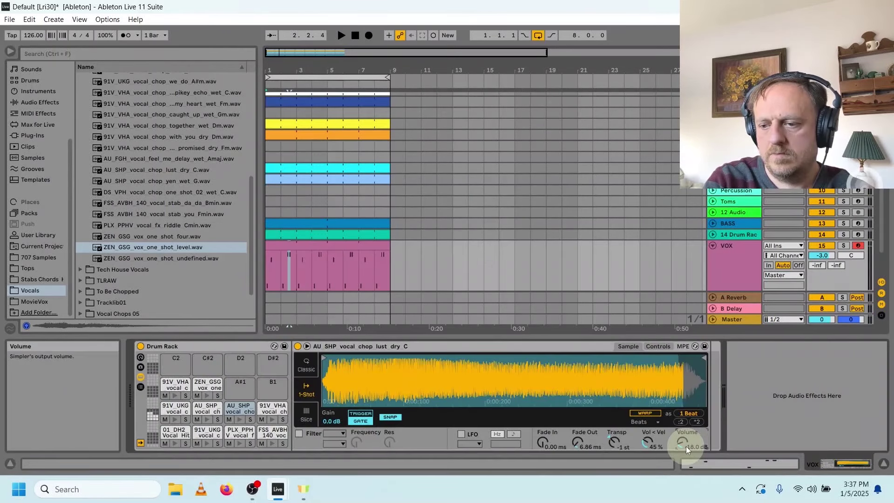
key(space)
click(714, 464)
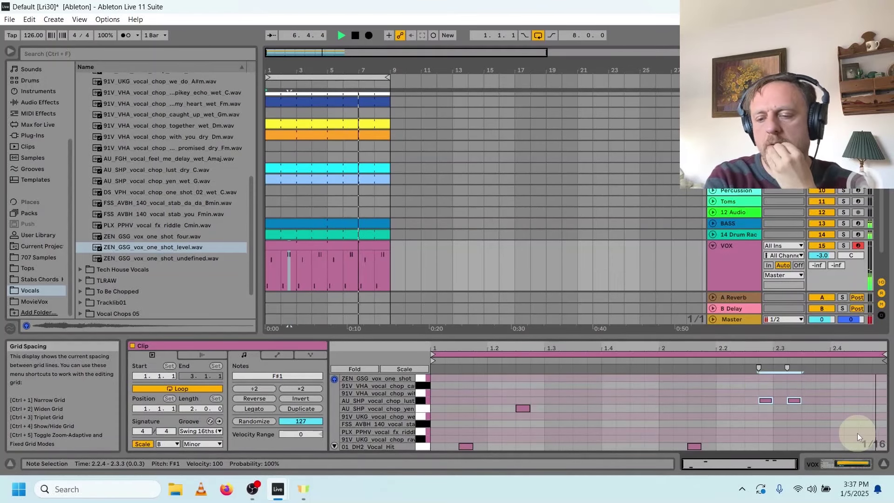
- Show the VOX track's device chain, play the loop with the vocal chops, and collapse the VOX track
click(834, 452)
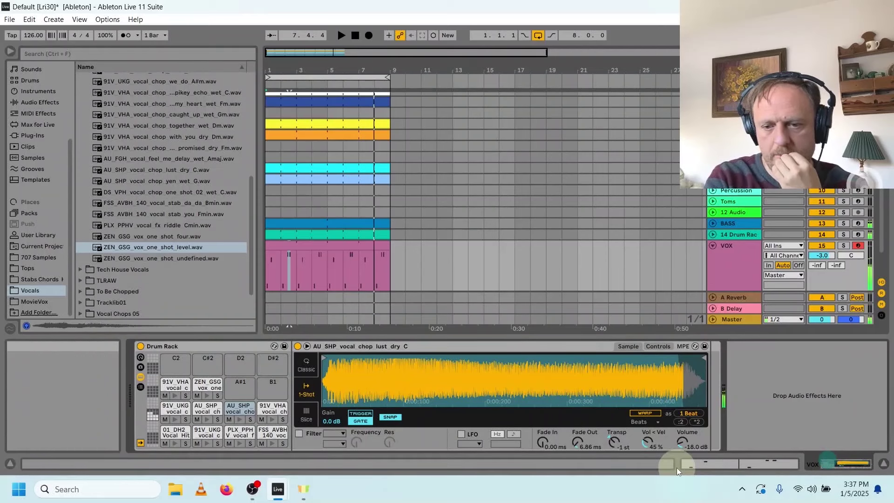
click(714, 255)
key(space)
click(711, 245)
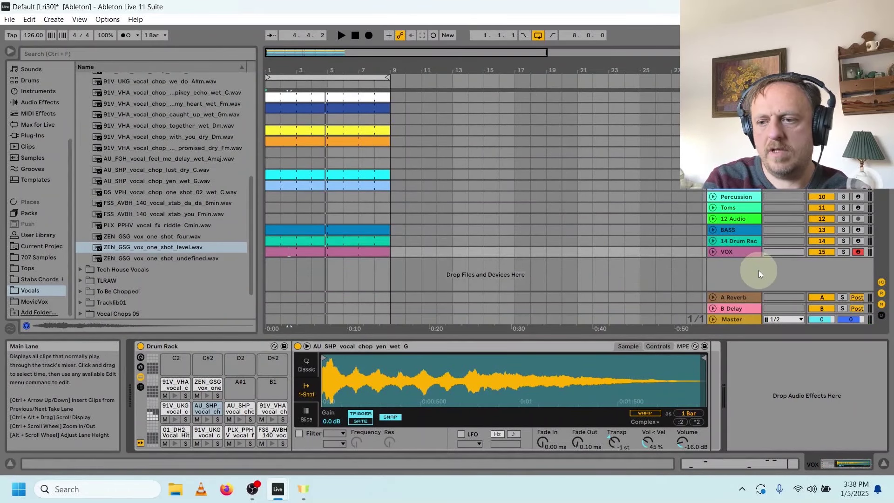
- Select the 14 Drum Rack clip and solo its track
click(339, 234)
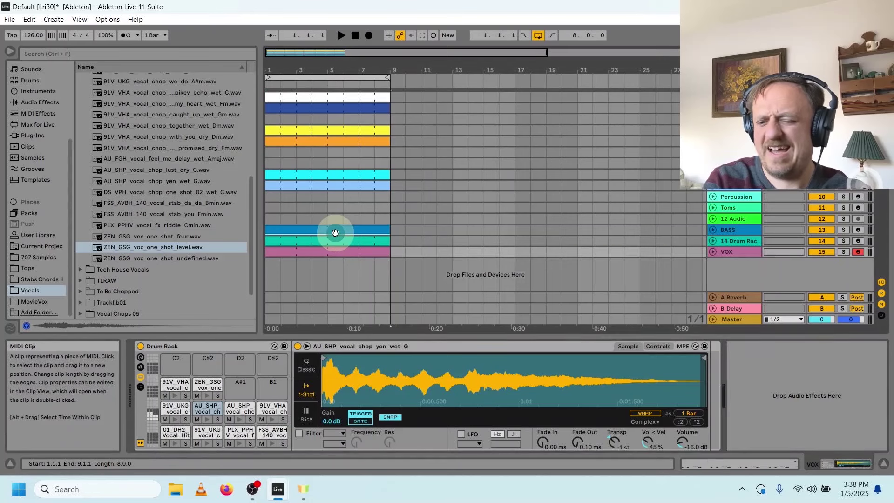
click(351, 240)
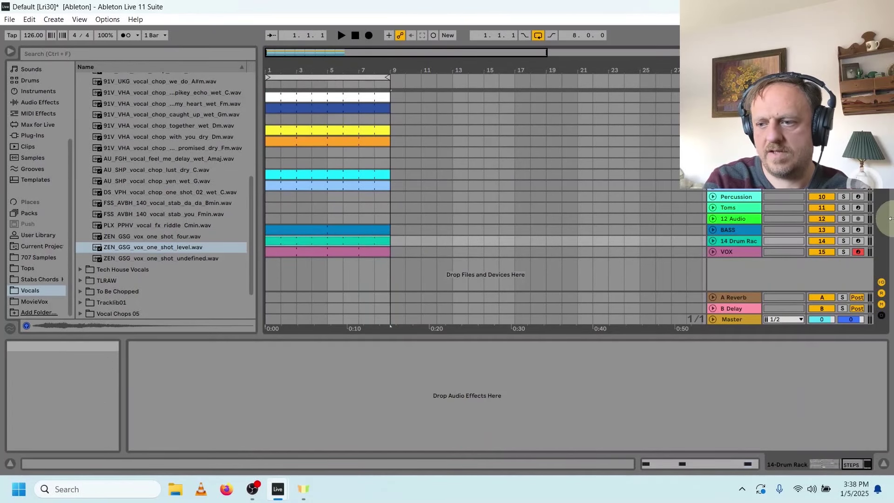
click(844, 241)
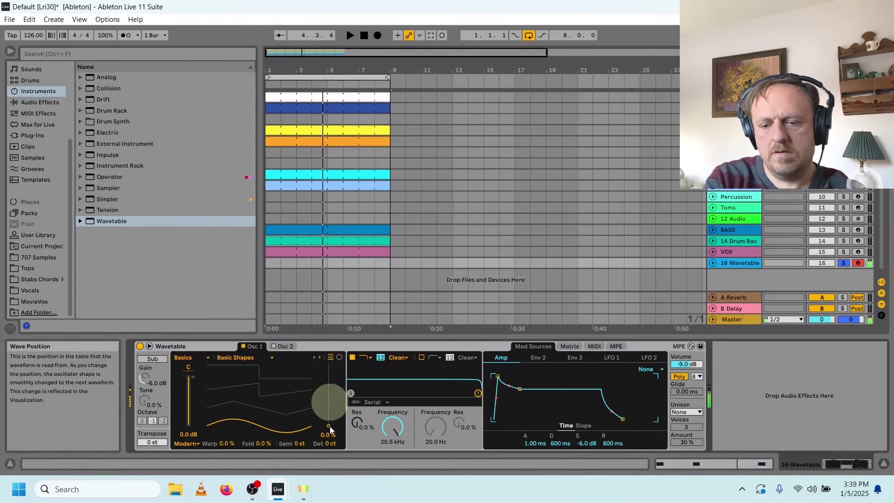
- Compare the sine and triangle wave positions of Wavetable's Osc 1
drag(330, 426, 329, 409)
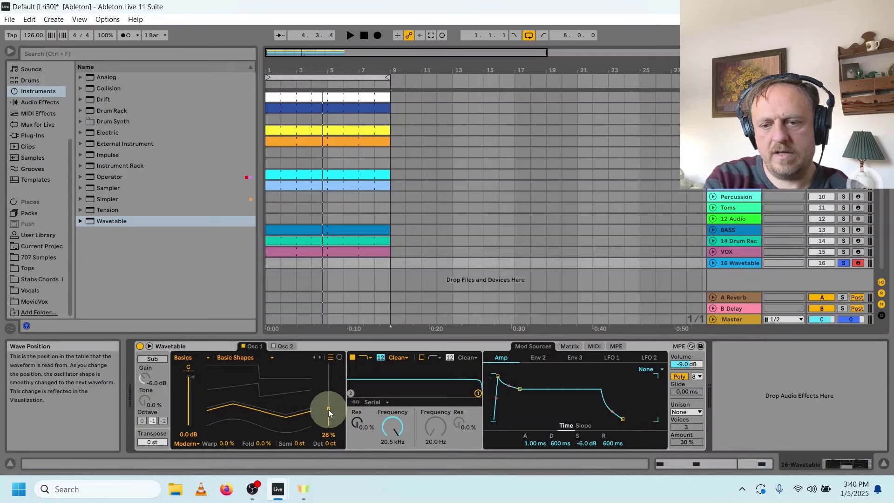
drag(328, 409, 329, 429)
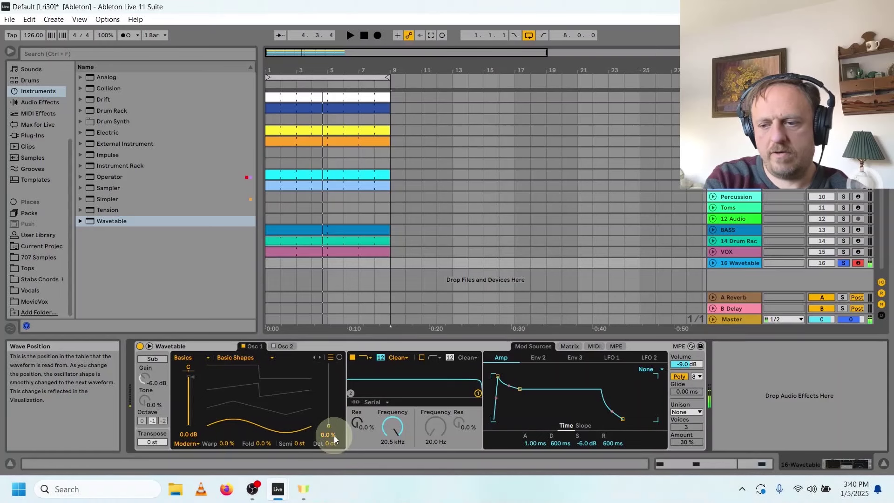
- Create a MIDI clip on 16 Wavetable extended to bar 9, and add B2, D3, F#3 and A3 notes at 1.1.1
double_click(279, 263)
drag(277, 263, 389, 262)
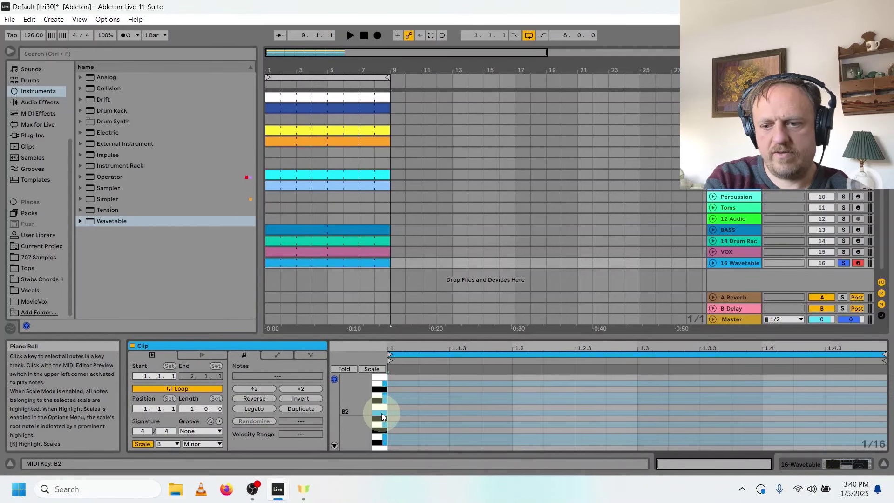
double_click(395, 412)
double_click(395, 395)
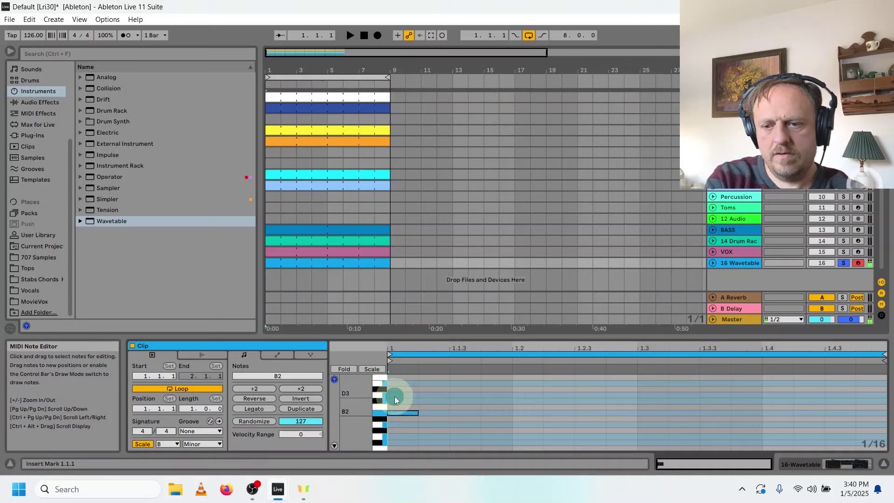
drag(352, 400, 351, 422)
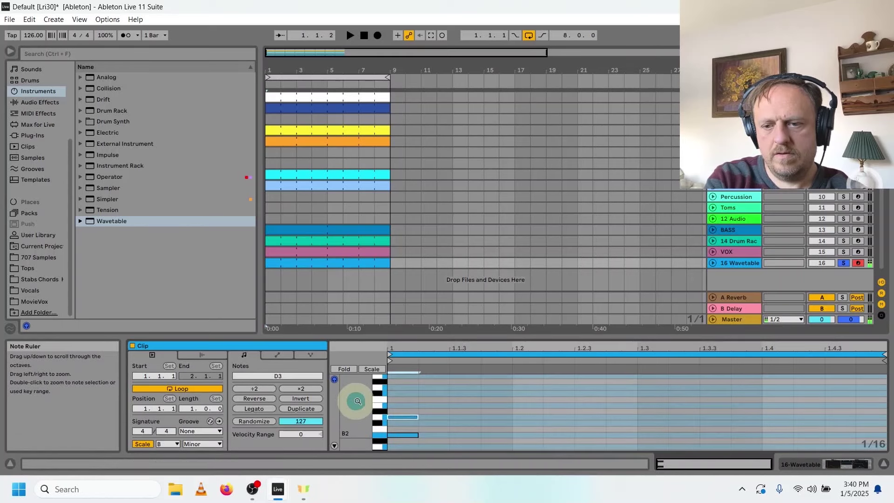
double_click(393, 394)
drag(351, 390, 352, 406)
double_click(393, 390)
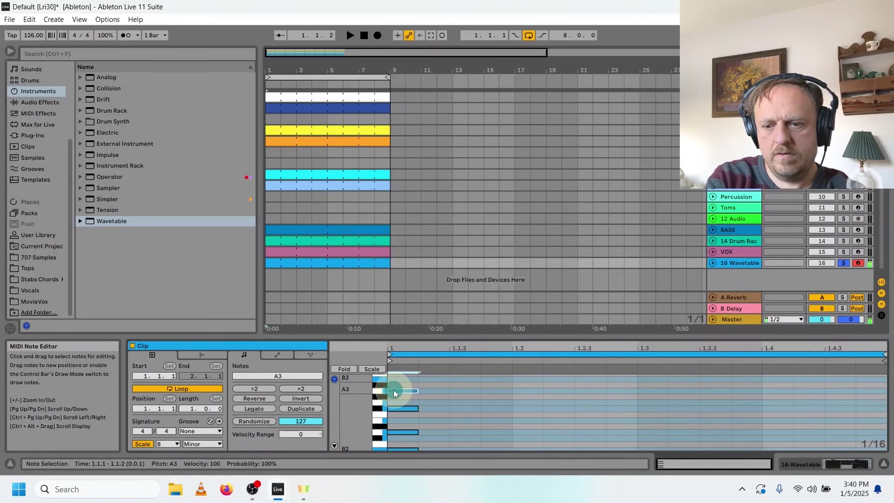
- Stretch all four chord notes, B2 to A3, to the full one-bar loop length and play the clip
drag(449, 379, 403, 445)
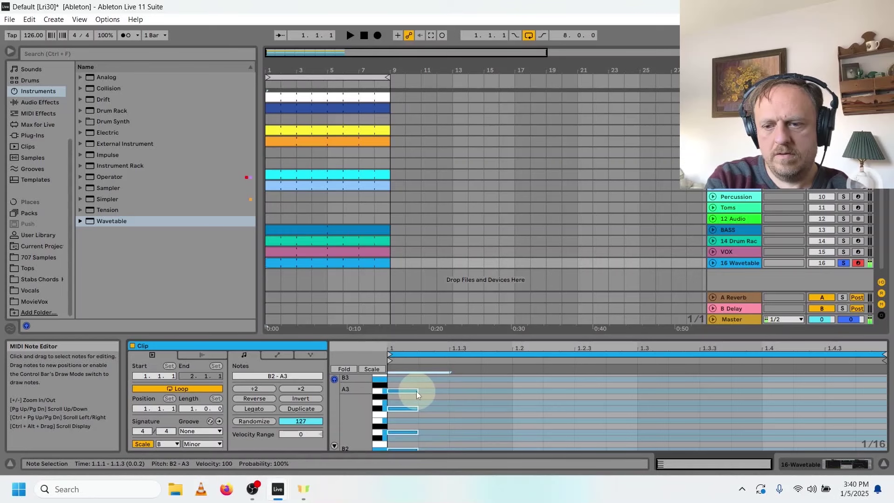
drag(417, 391, 886, 395)
key(space)
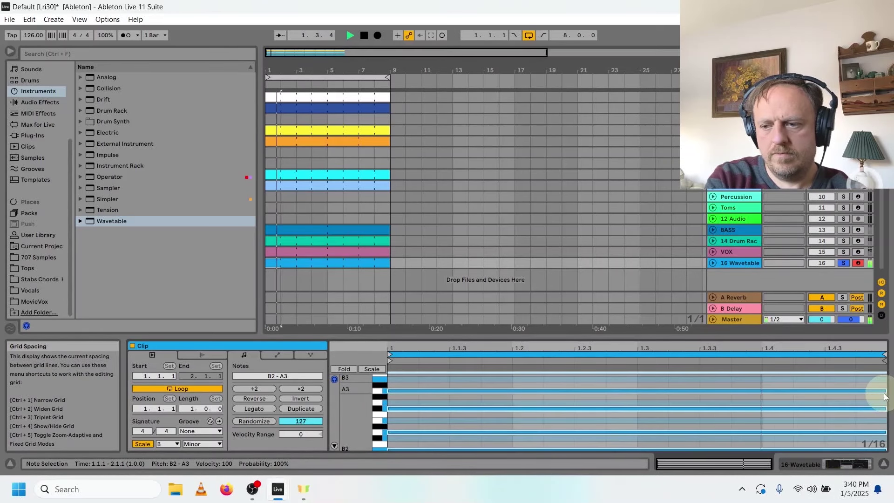
- Set Wavetable's Osc 1 wave position to 33% and the first filter's frequency to 1.11 kHz while listening
key(shift+Tab)
mouse_move(393, 432)
mouse_down()
mouse_move(393, 419)
mouse_move(394, 430)
mouse_up()
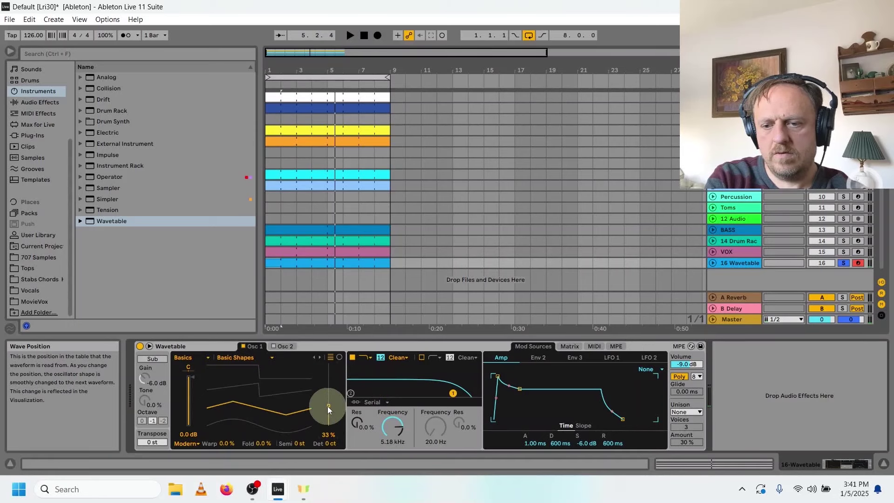
key(space)
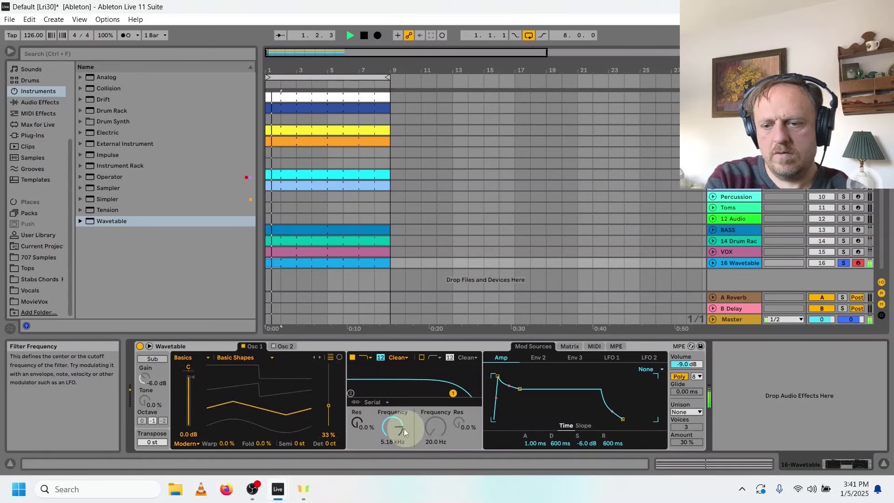
drag(394, 426, 393, 427)
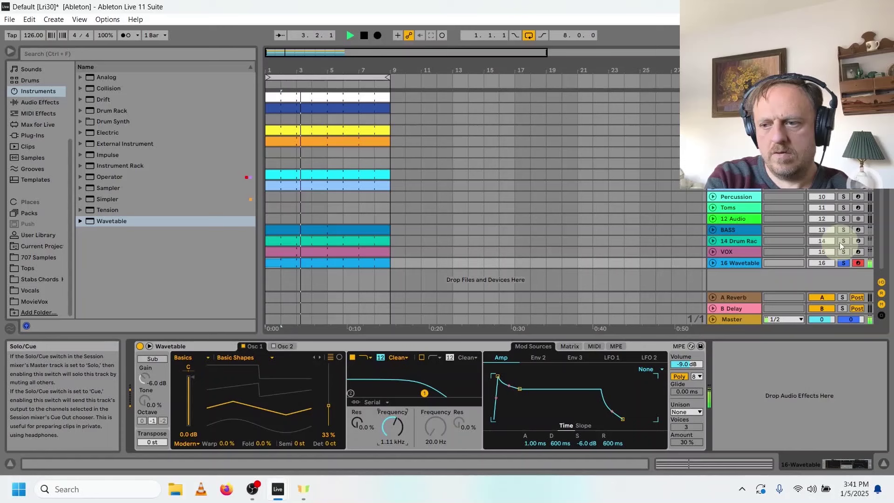
- Solo 14 Drum Rack together with 16 Wavetable, and lower the chord's B3 note an octave to B2 for playback
ctrl+click(843, 241)
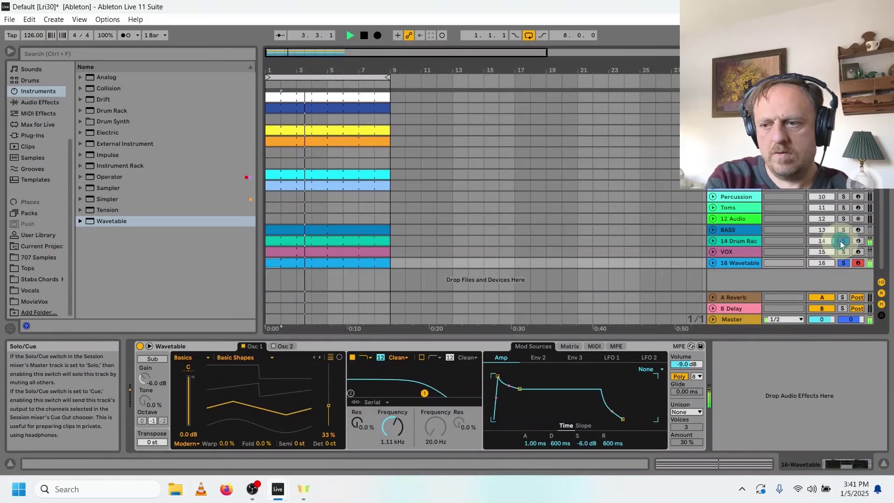
click(407, 380)
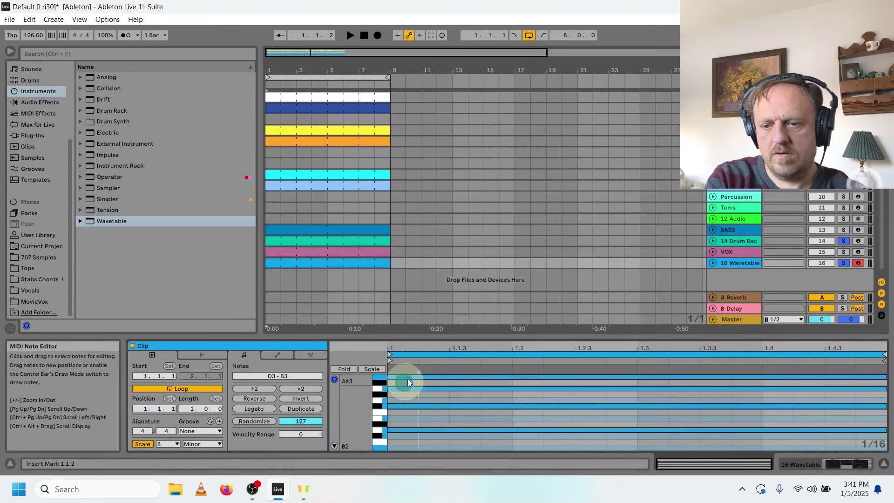
click(416, 372)
key(space)
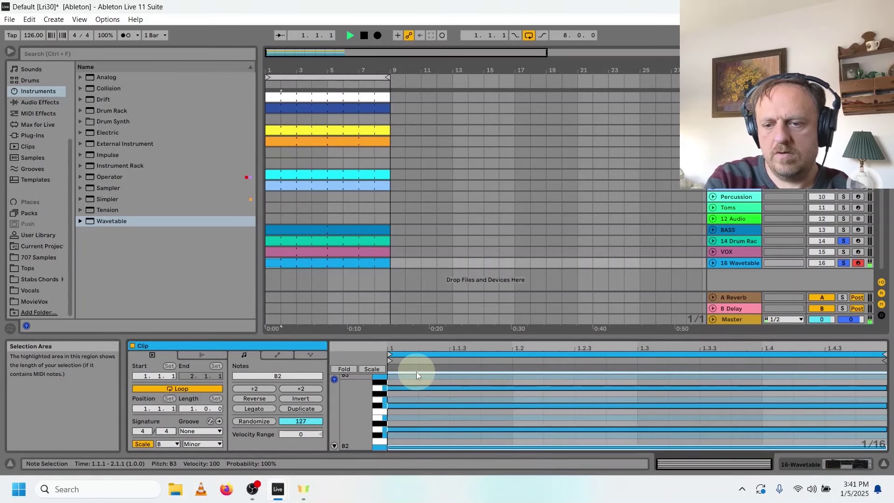
- Set the first Wavetable filter's frequency to 313 Hz while the loop plays, and stop playback
click(802, 464)
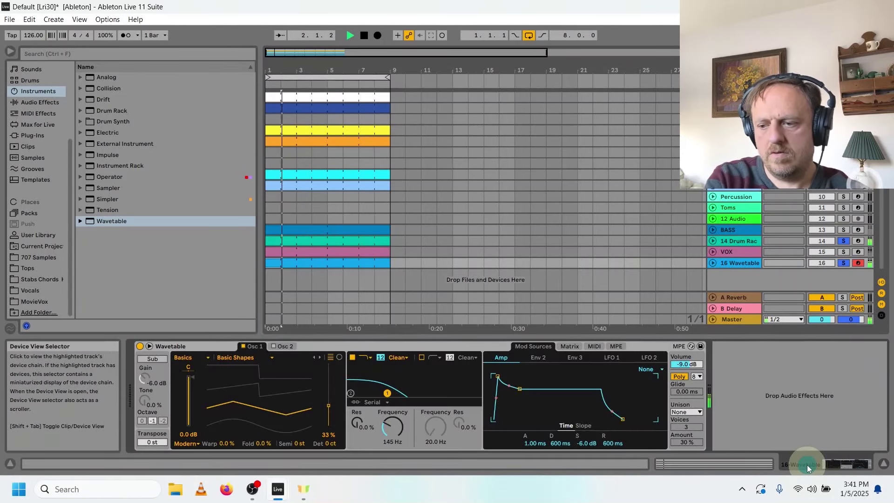
drag(393, 426, 392, 410)
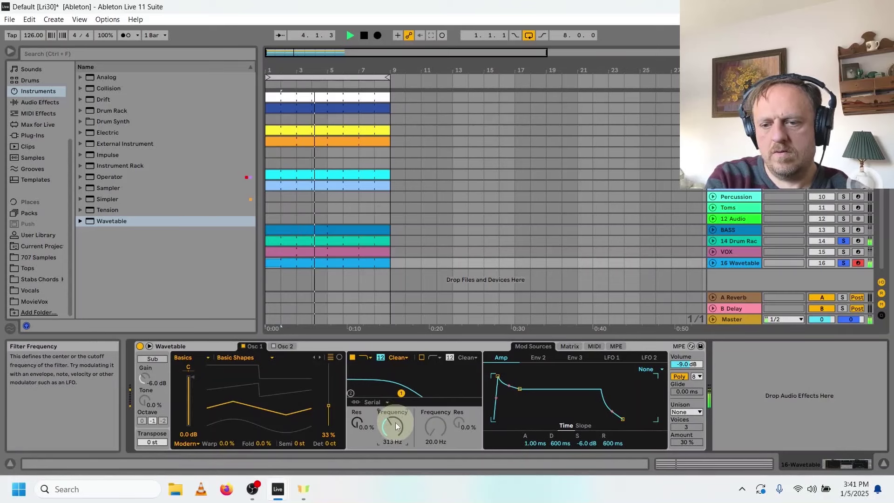
key(space)
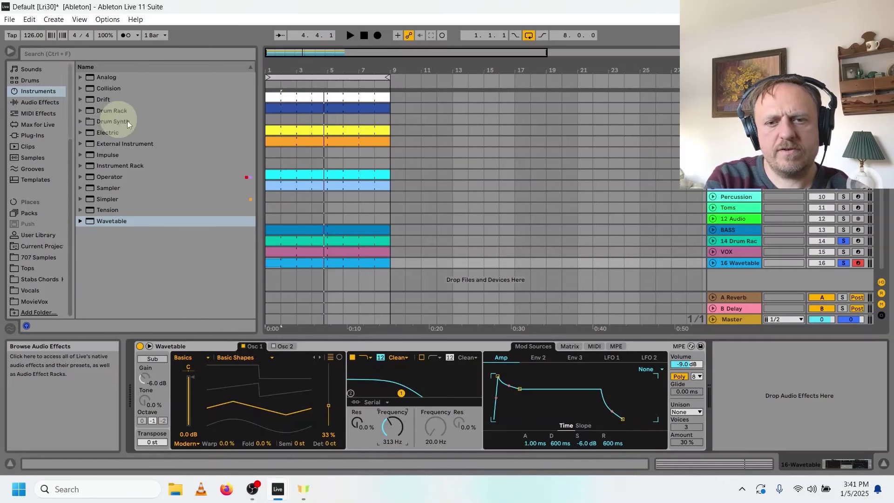
- Add Auto Filter after Wavetable, followed by an LFO device
click(34, 103)
drag(145, 84, 756, 409)
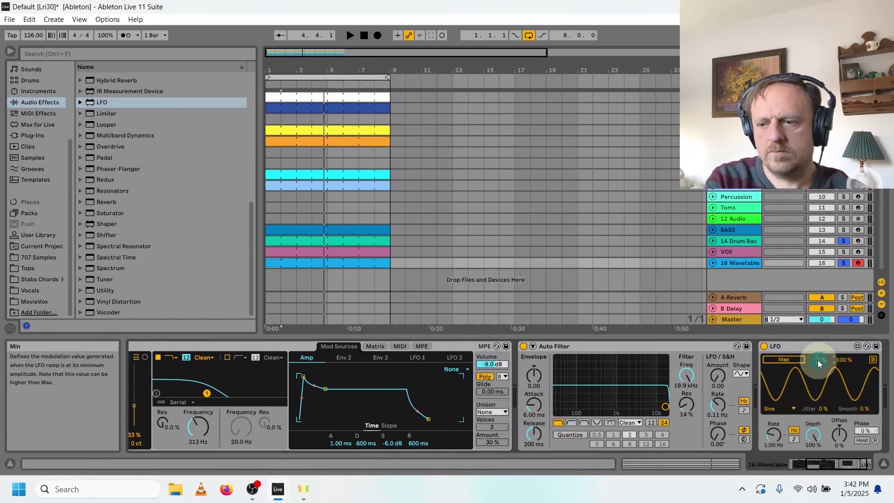
- Set the LFO's minimum to 30% with a tempo-synced rate, map it to Auto Filter's frequency, and fine-tune the rate during playback
drag(818, 360, 818, 344)
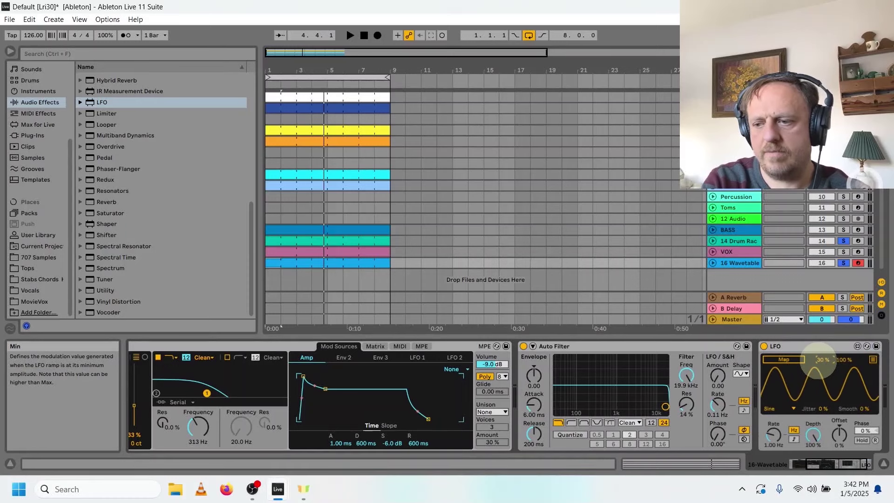
click(794, 440)
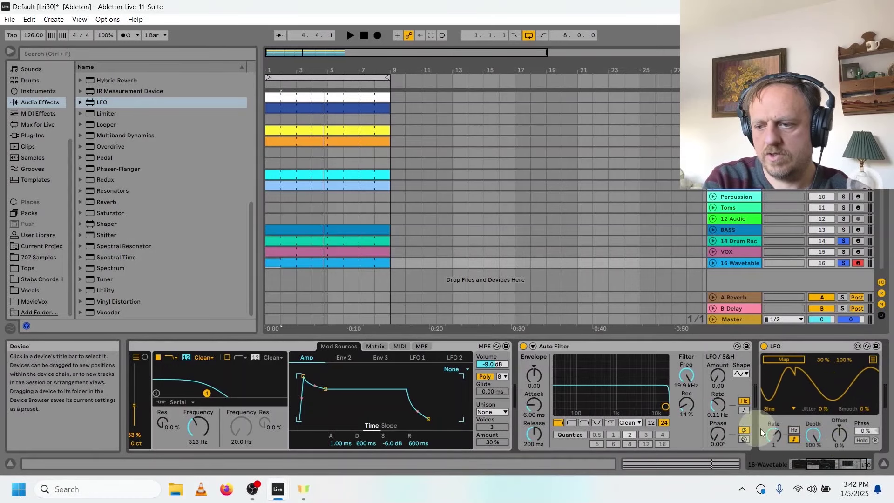
click(777, 359)
click(685, 376)
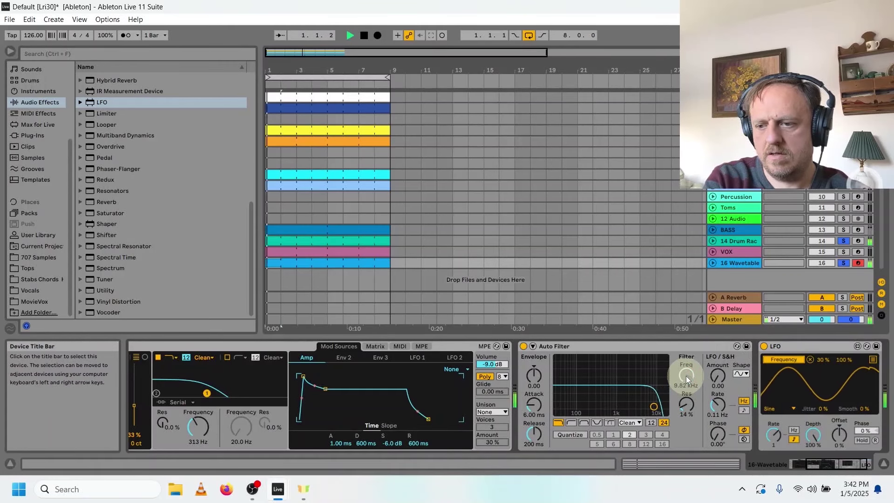
key(space)
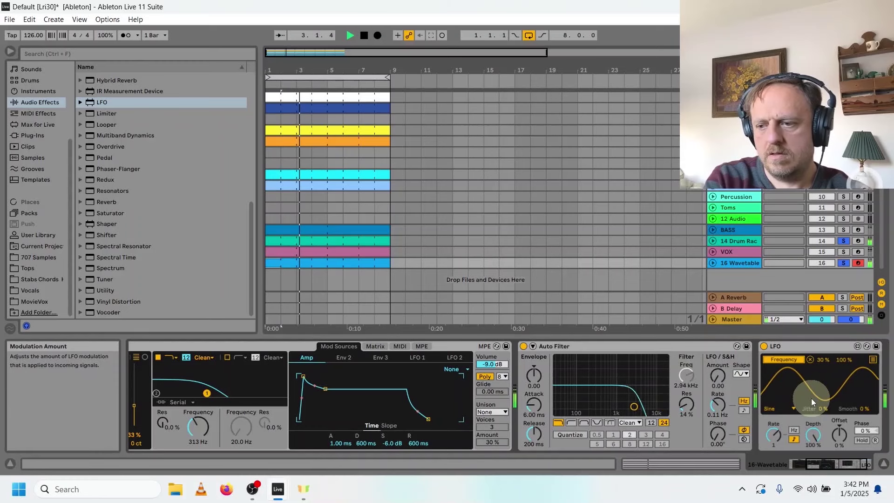
drag(780, 438, 781, 436)
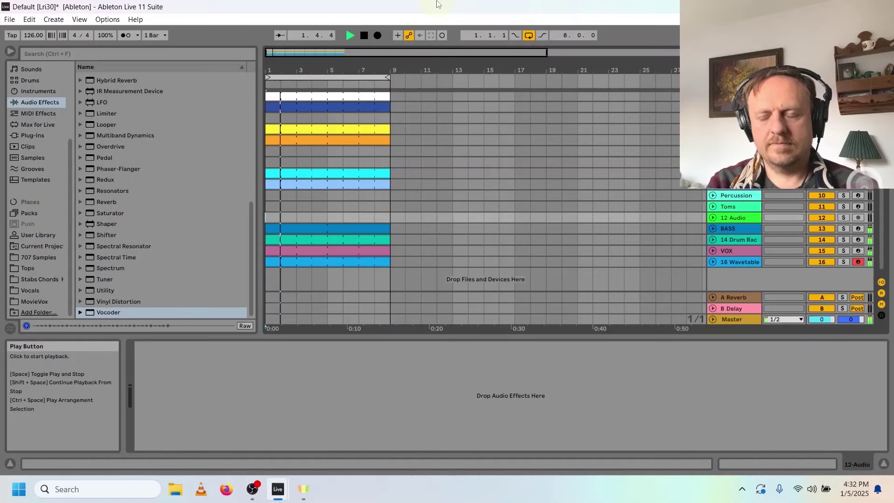
right_click(438, 4)
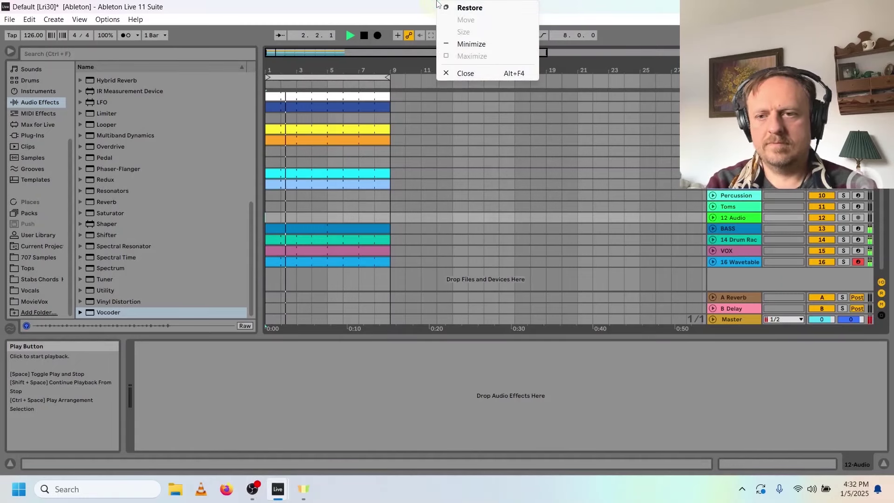
click(618, 10)
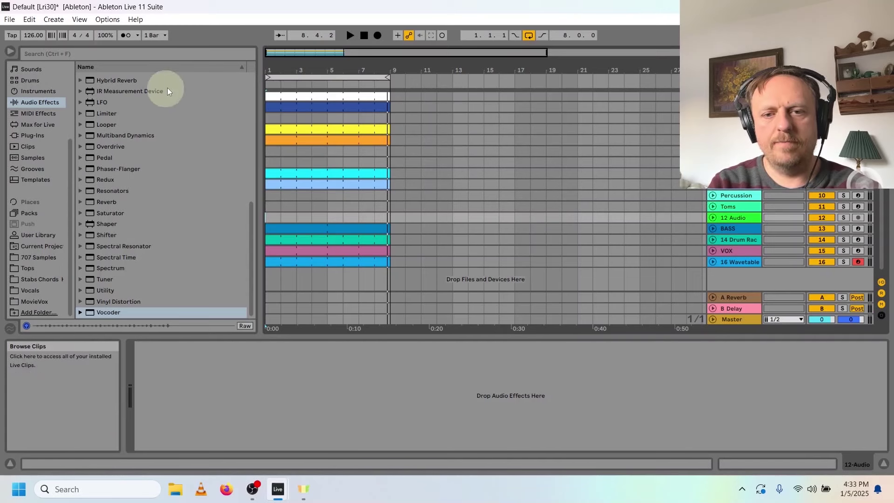
- Place Maschine Shaker 01.wav from the Tops library's Shakers folder at bar 1 of track 12, and solo that track for playback
click(31, 267)
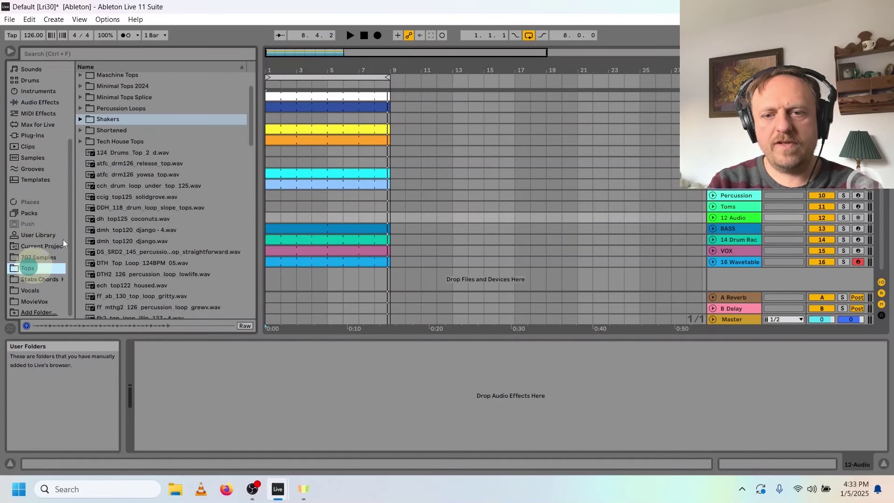
click(80, 119)
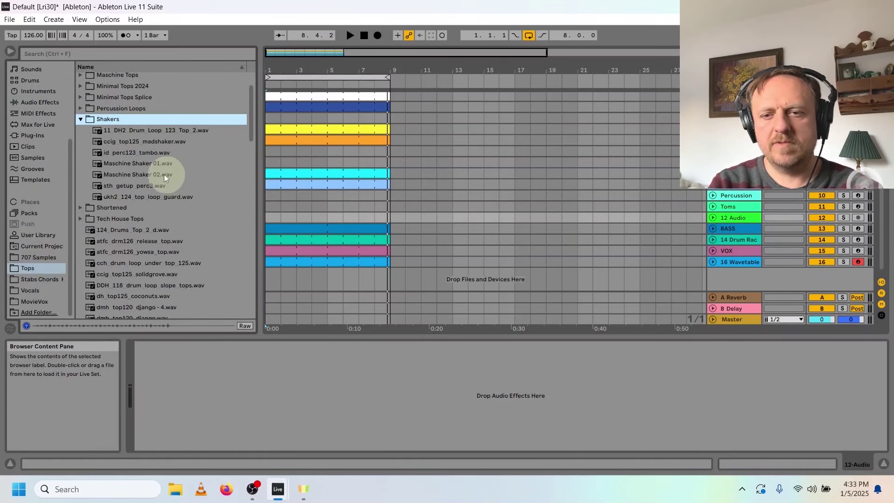
drag(132, 163, 279, 217)
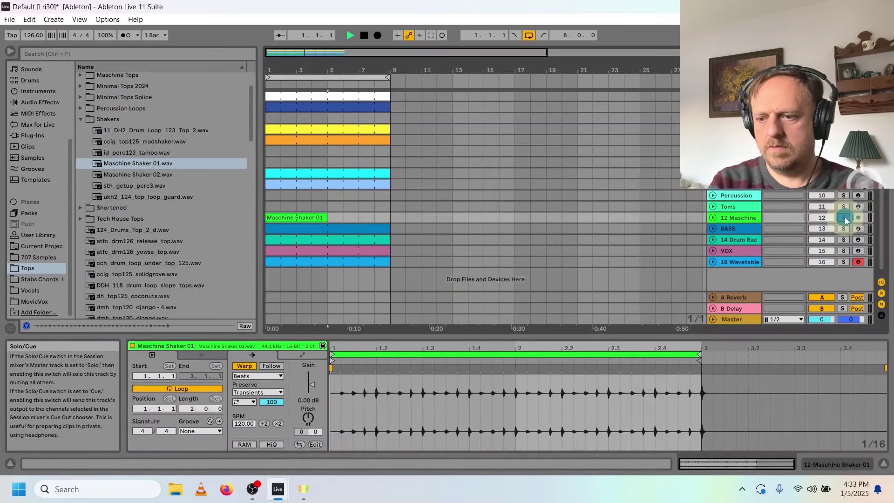
key(space)
click(844, 218)
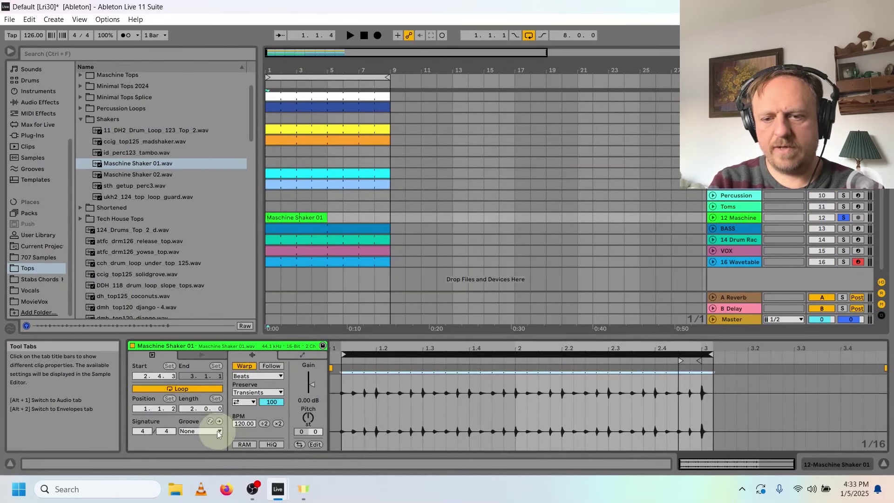
- Apply the Swing 16ths groove to the Maschine Shaker 01 clip and stop playback
click(218, 431)
click(220, 409)
key(space)
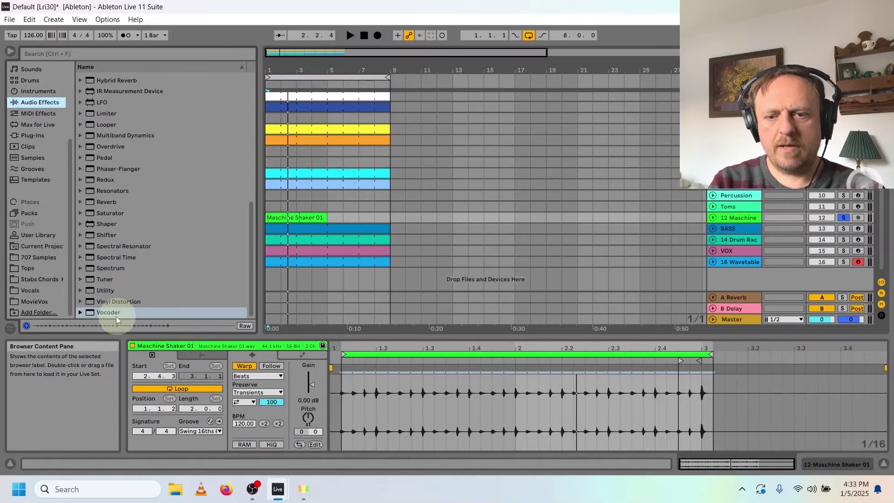
- Add a Vocoder to the shaker track and set its Dry/Wet to 18.5% while listening
drag(108, 312, 604, 414)
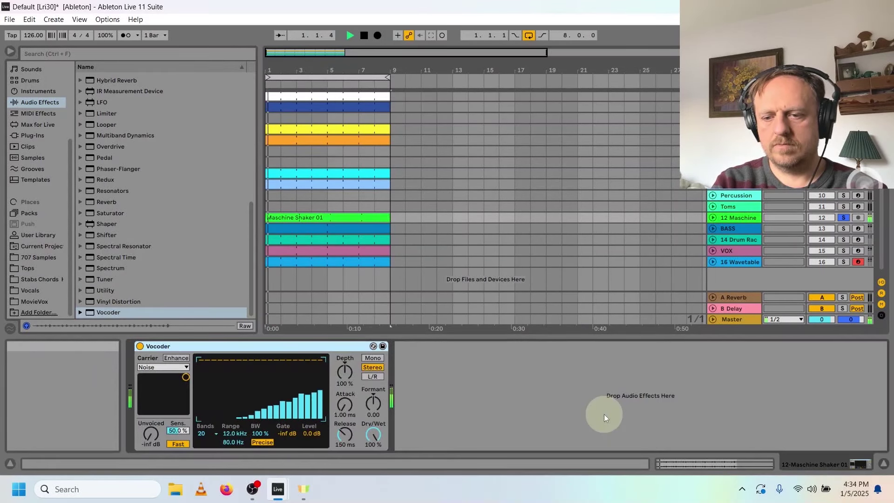
key(space)
drag(373, 434, 373, 454)
key(space)
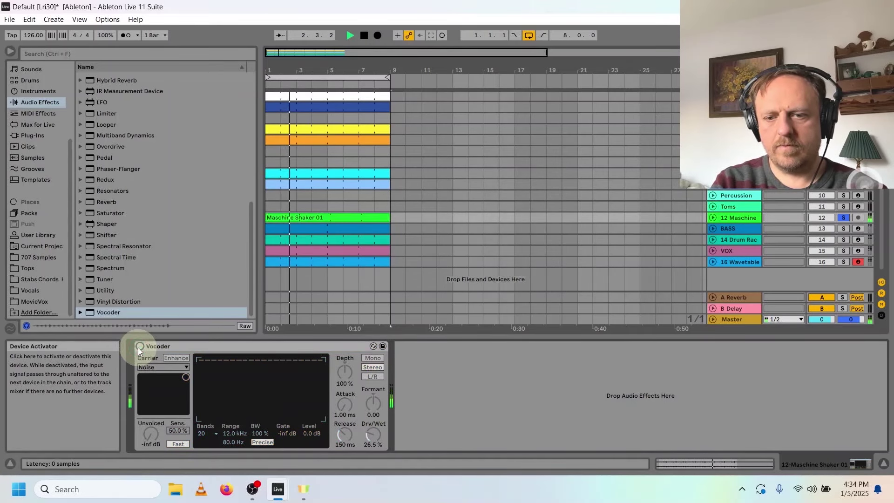
drag(373, 438, 373, 441)
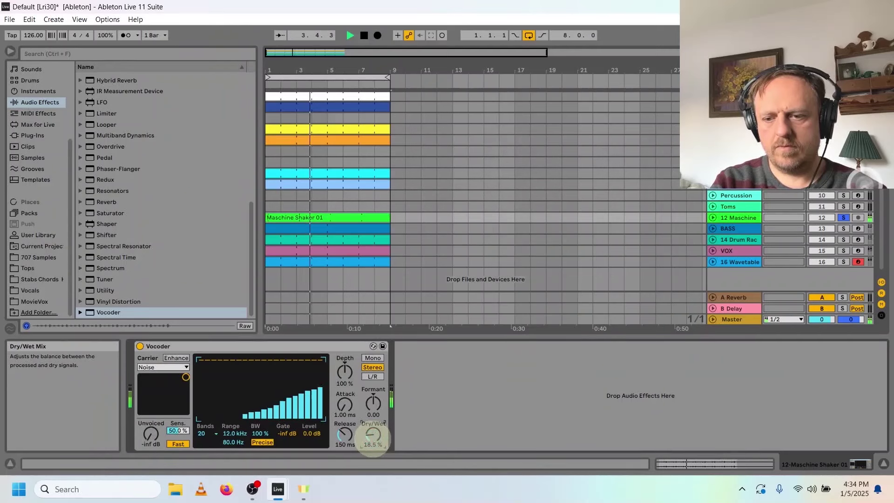
- Compare the shaker with the Vocoder bypassed and active, and unsolo the track to hear it in the full mix
click(140, 349)
click(139, 349)
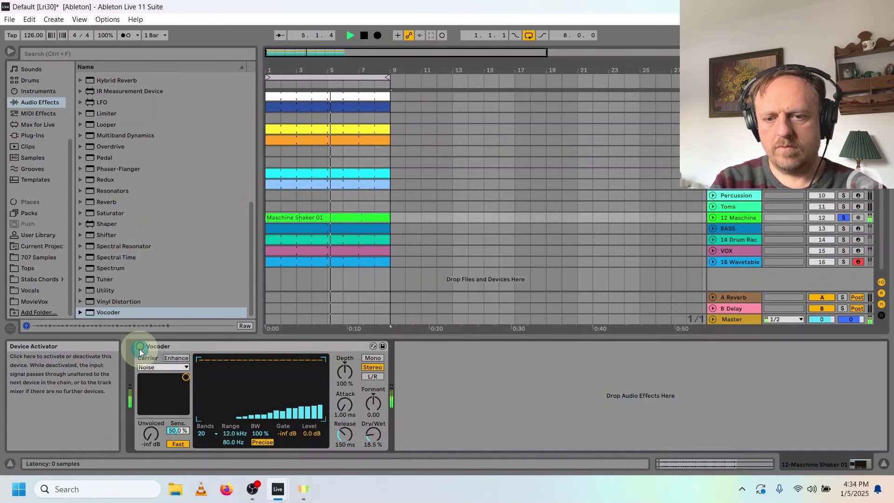
click(847, 220)
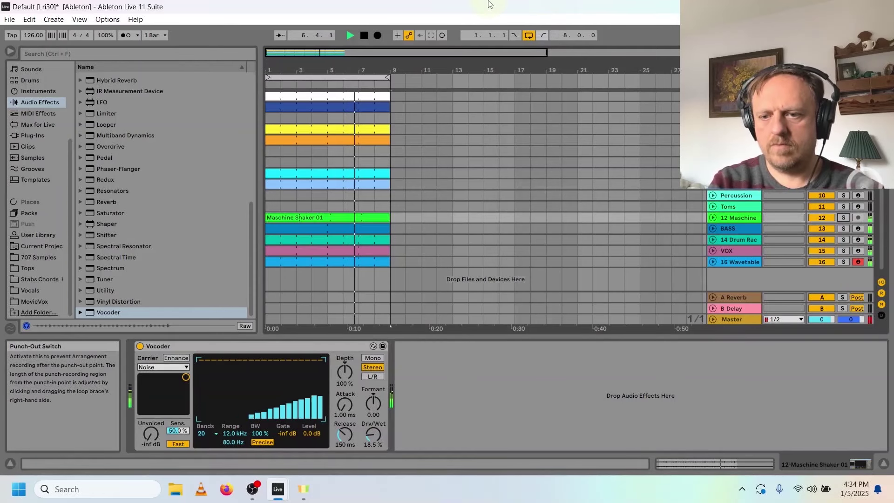
key(space)
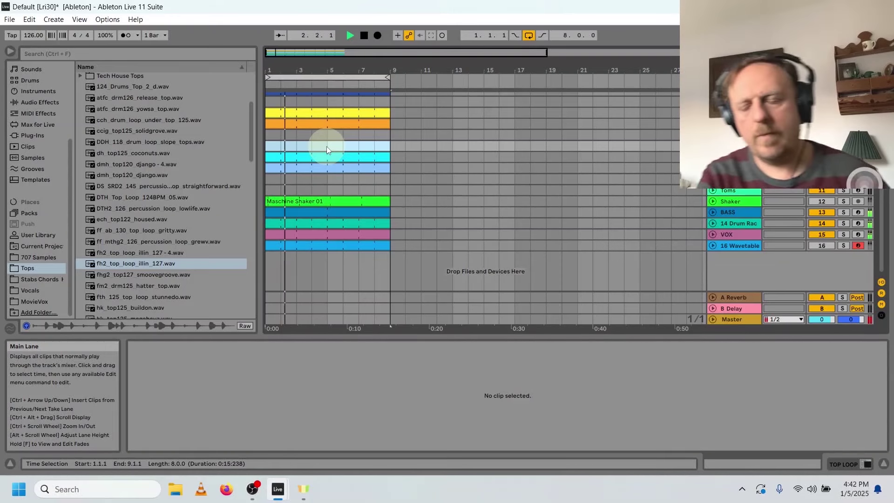
- Place fh2_top_loop_illin_127.wav at bar 1 of the TOP LOOP track and extend the clip to bar 9
click(363, 35)
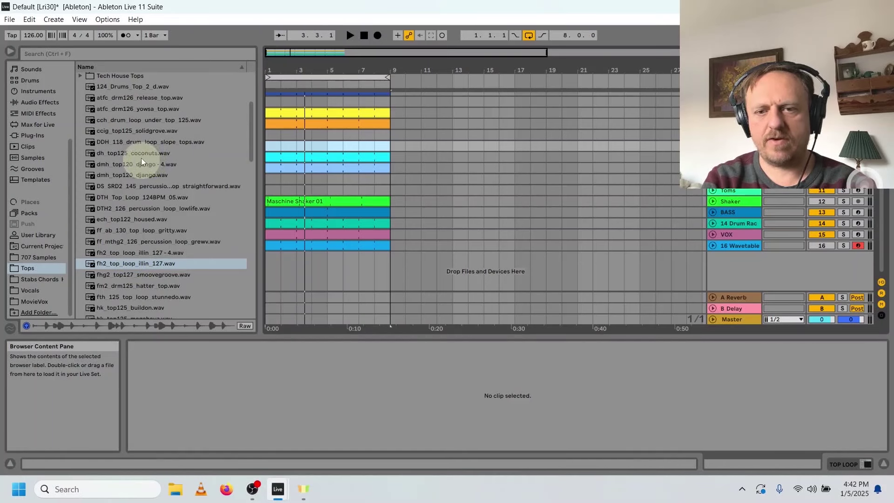
drag(115, 266, 279, 146)
click(144, 267)
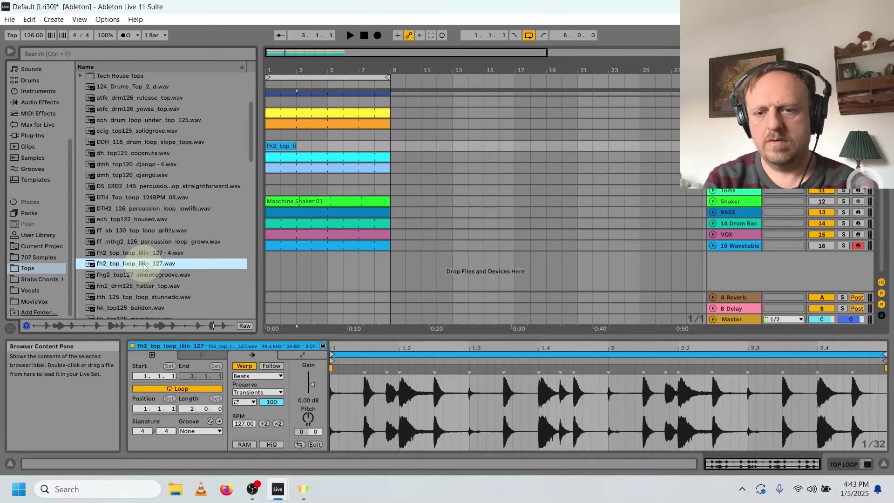
drag(296, 145, 390, 146)
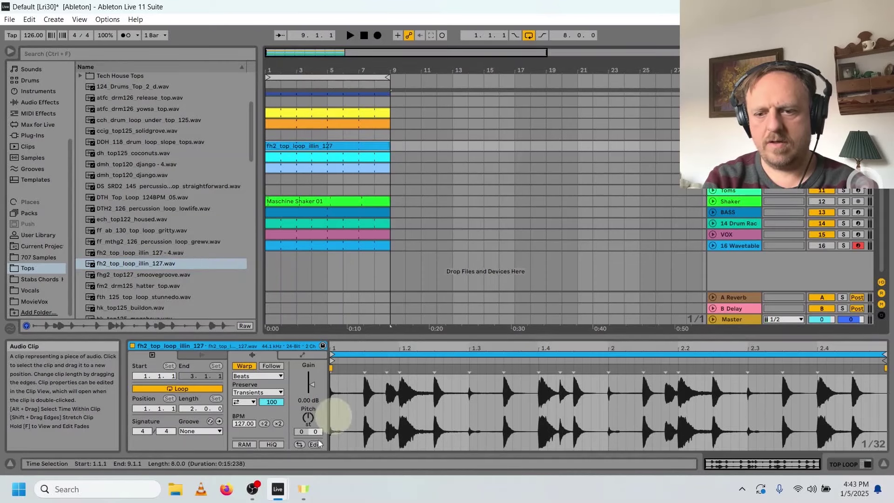
- Set the top loop clip's gain to -5 dB, turn transient looping off with the transient envelope at 40, and preview the result
click(304, 405)
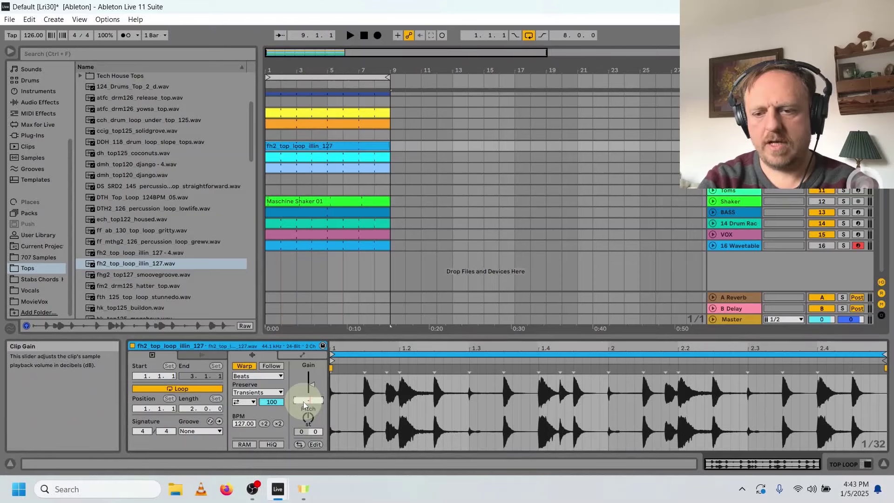
text(-5)
key(Return)
click(244, 402)
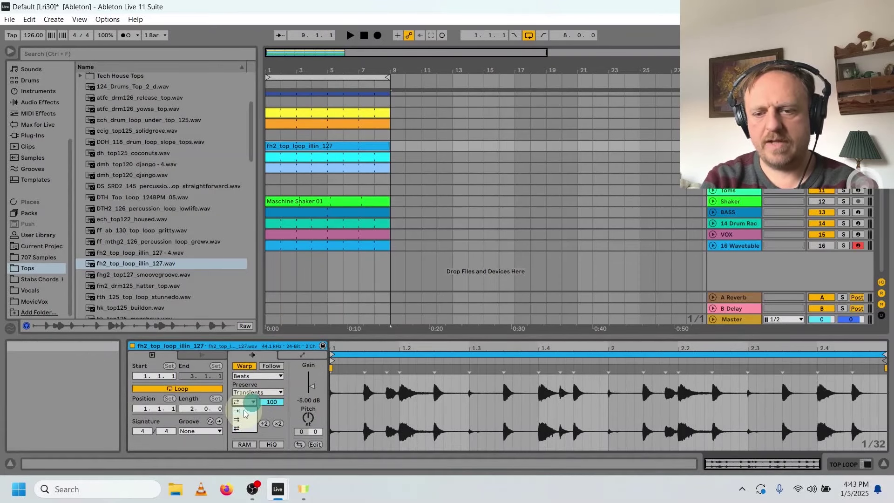
click(245, 413)
click(273, 402)
text(40)
key(Return)
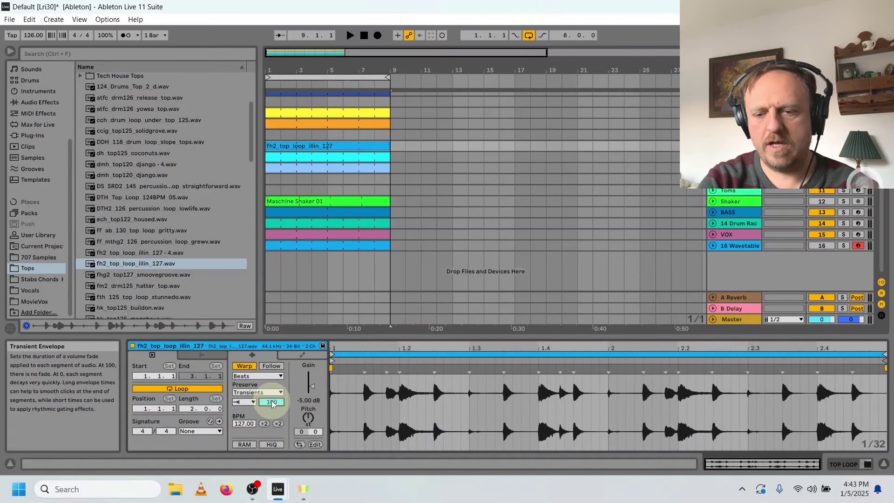
key(space)
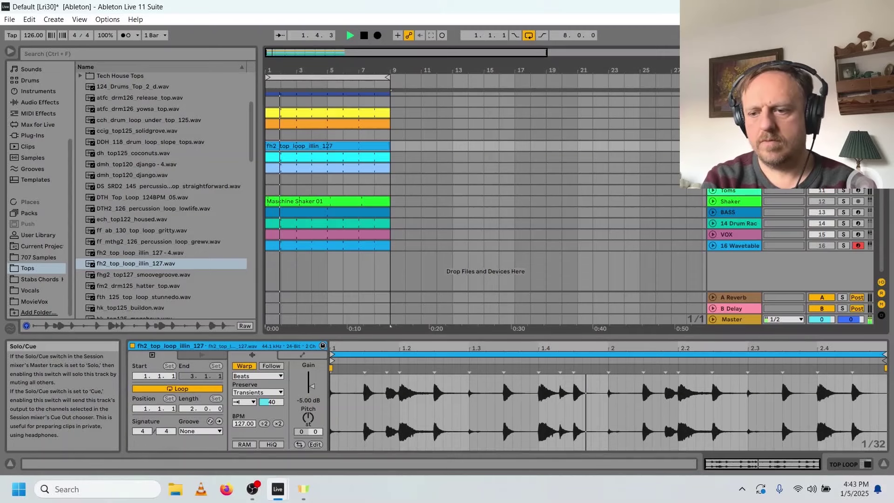
key(space)
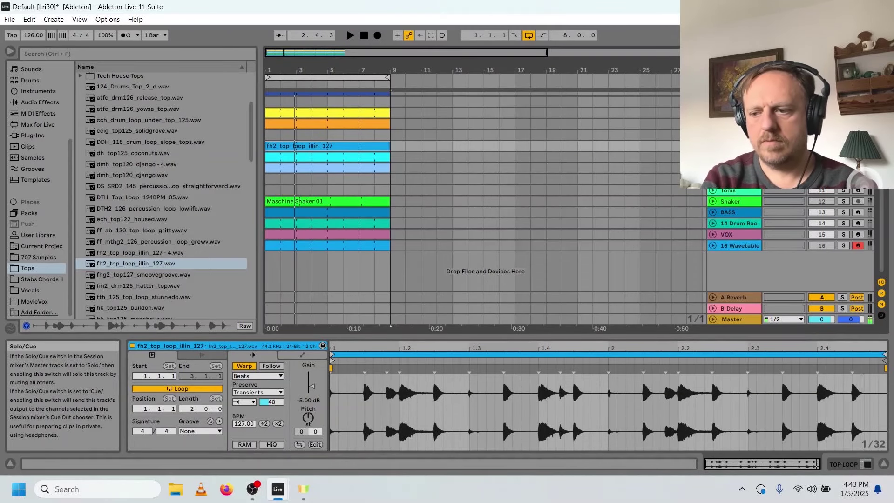
- Draw the top loop's clip gain envelope down to silence on the sixteenths just before 1.2 and 2.2, checking by playback
click(326, 320)
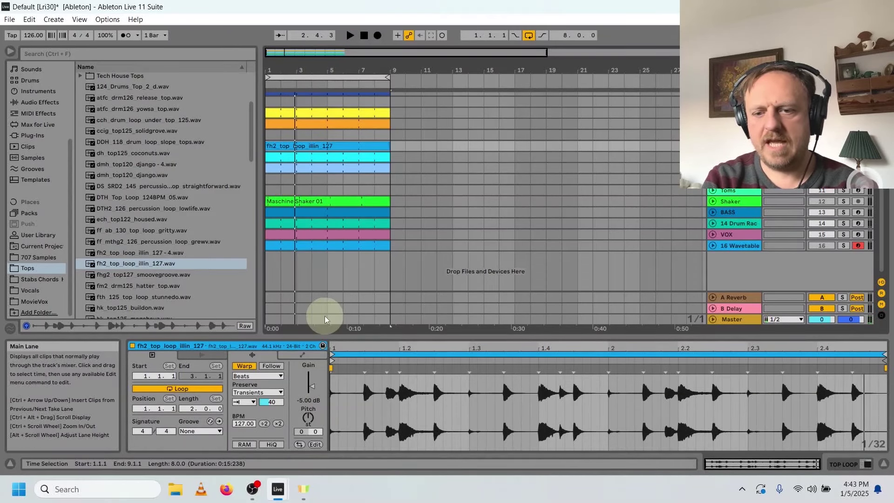
click(302, 355)
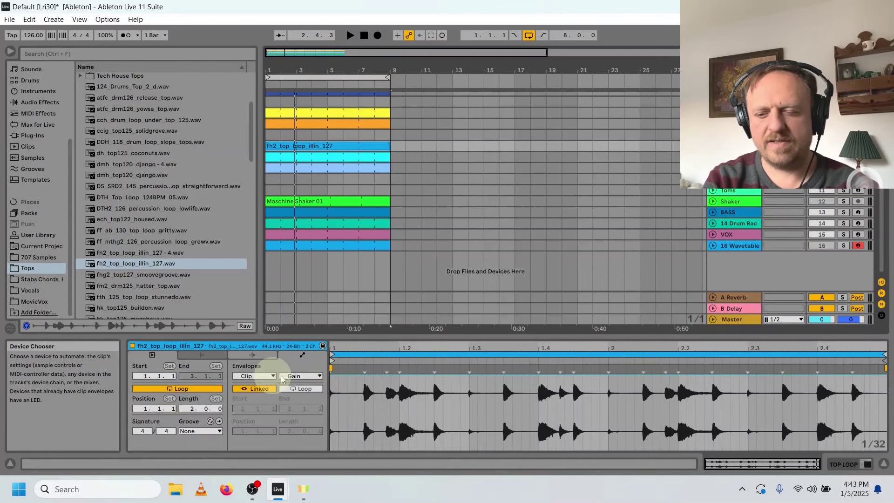
click(393, 451)
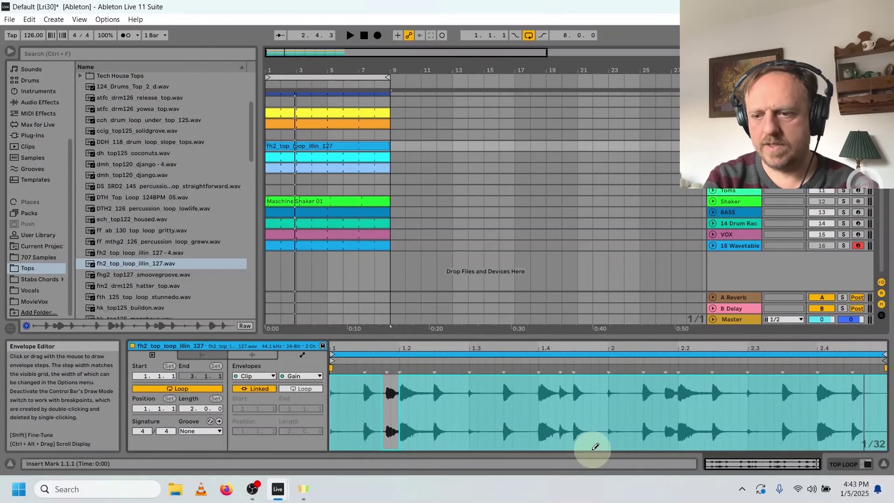
key(space)
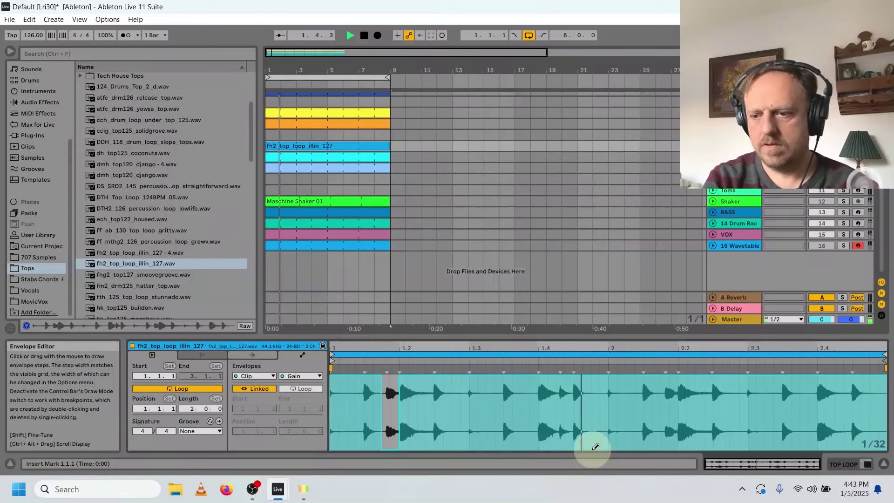
key(space)
click(669, 448)
key(space)
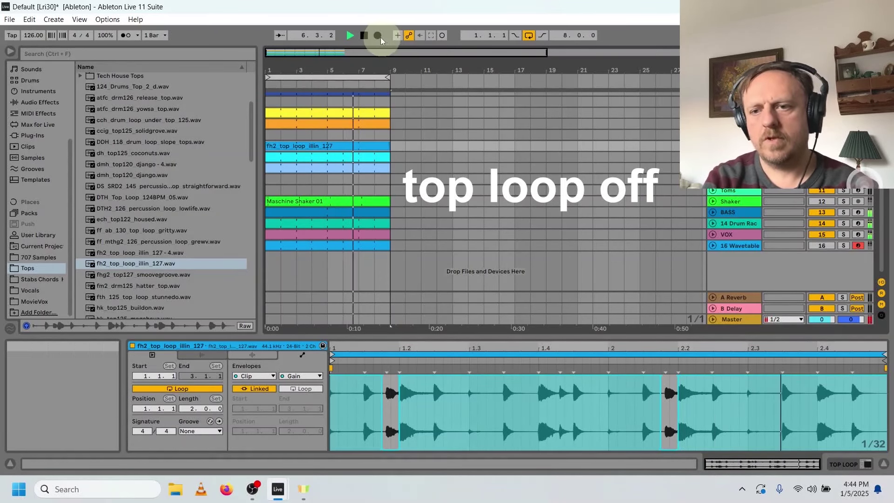
- Replay the full eight-bar arrangement from the start to judge the groove with the top loop
click(364, 36)
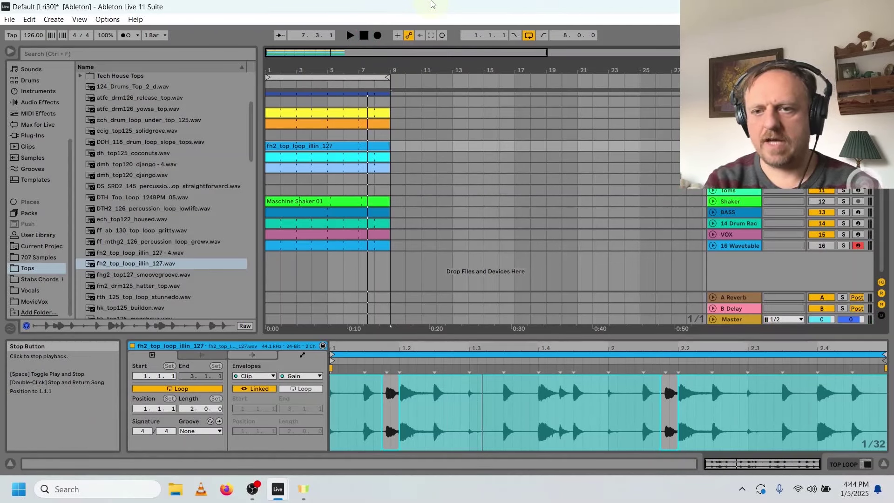
key(space)
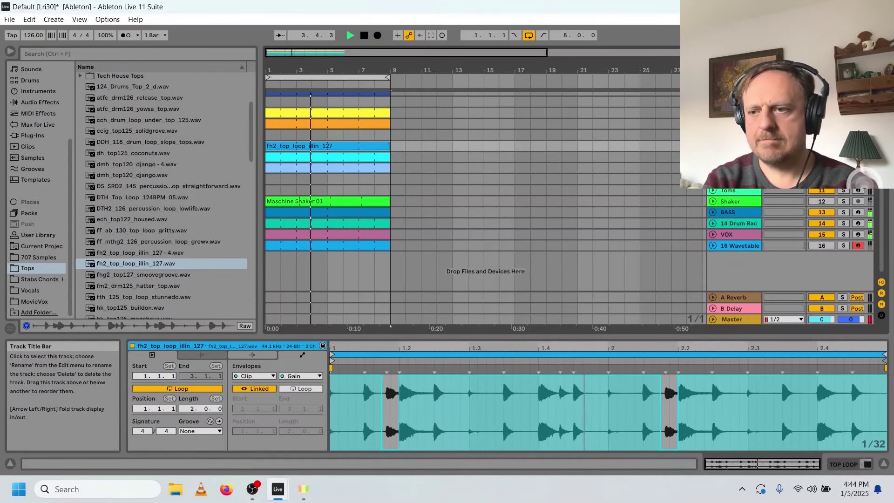
scroll(484, 196, up, 1)
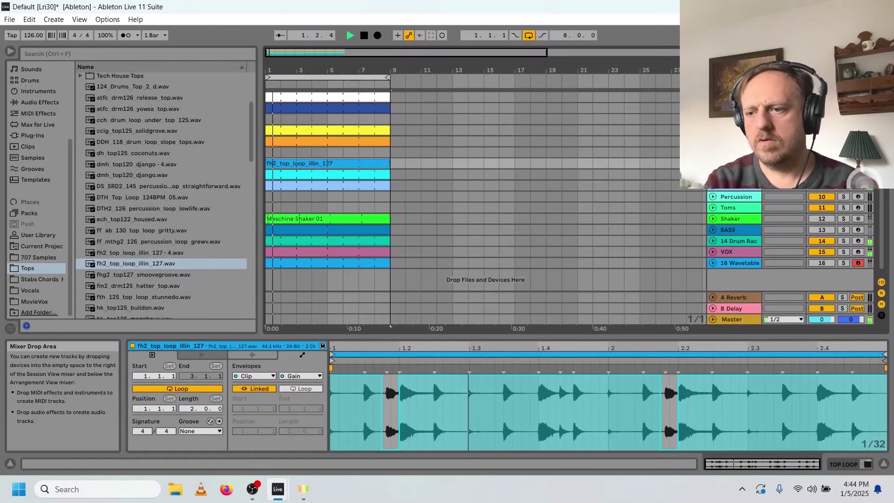
scroll(791, 282, down, 1)
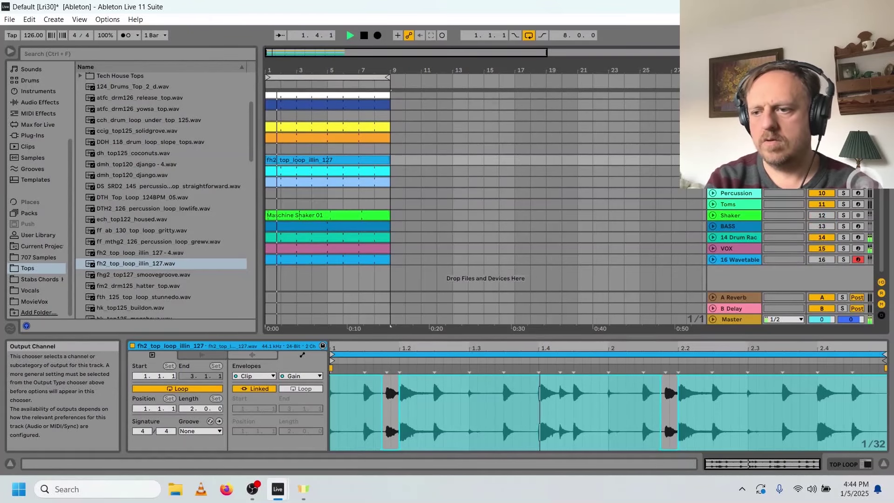
- Toggle the Wavetable track's activator during playback to compare the groove with and without that layer
click(822, 259)
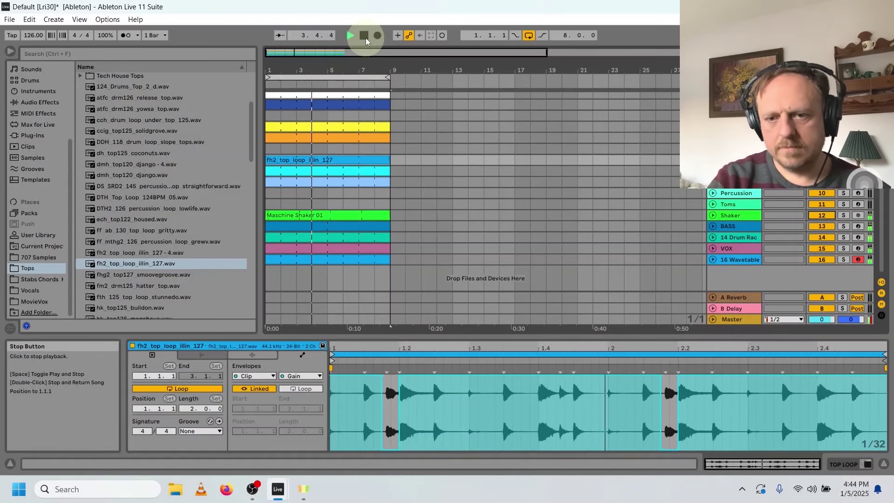
click(365, 37)
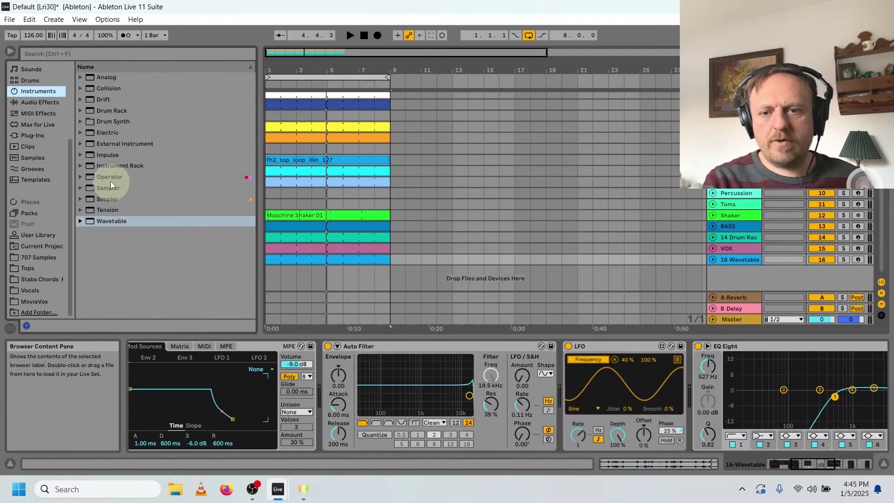
- Load Operator onto a new track below Wavetable, set its oscillator to Square D, and lower the filter frequency to 255 Hz
drag(106, 177, 756, 290)
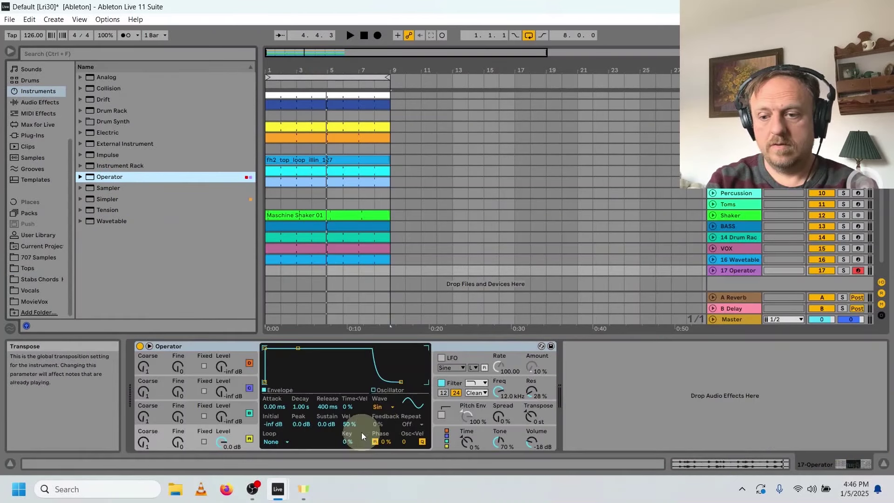
click(387, 407)
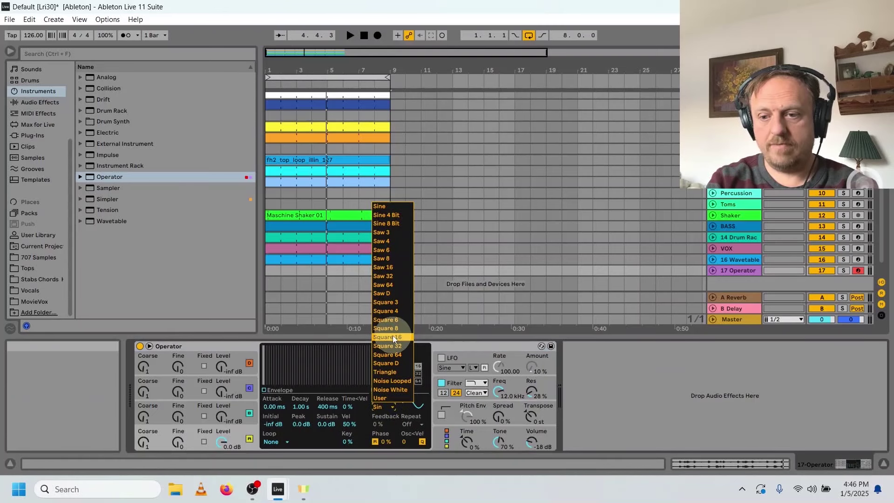
click(388, 362)
drag(495, 391, 498, 393)
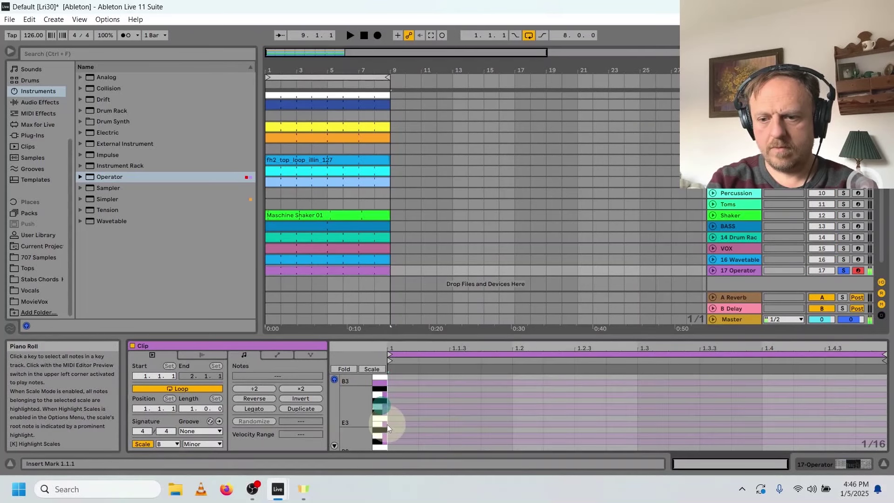
- Program the Operator clip with sixteenth notes F#3 at 1.2.4 and B2 at 1.3.2, and preview the pattern
click(384, 423)
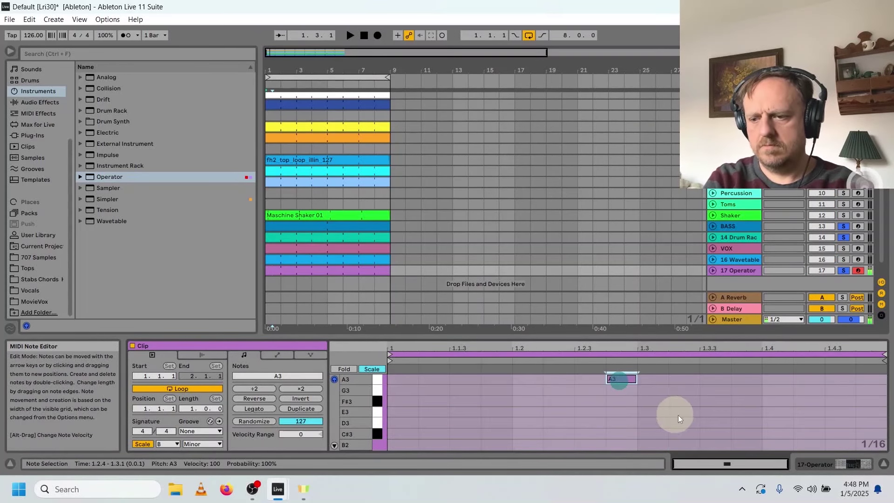
double_click(677, 415)
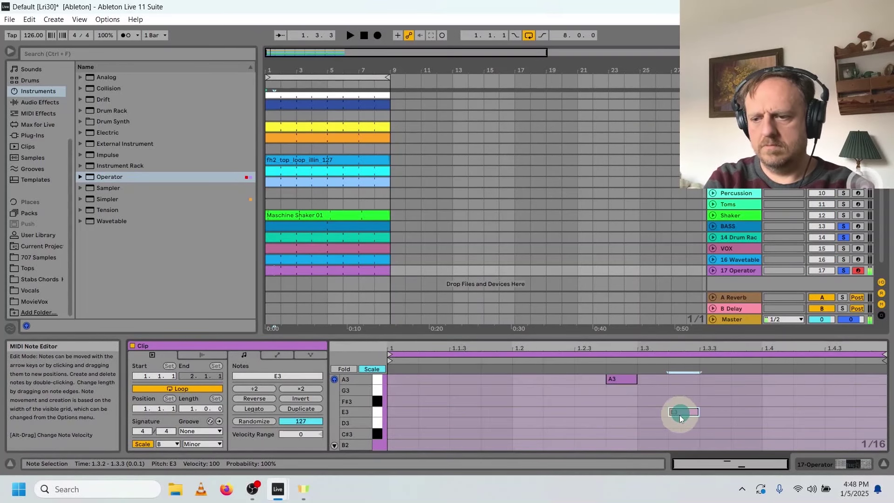
drag(622, 379, 622, 401)
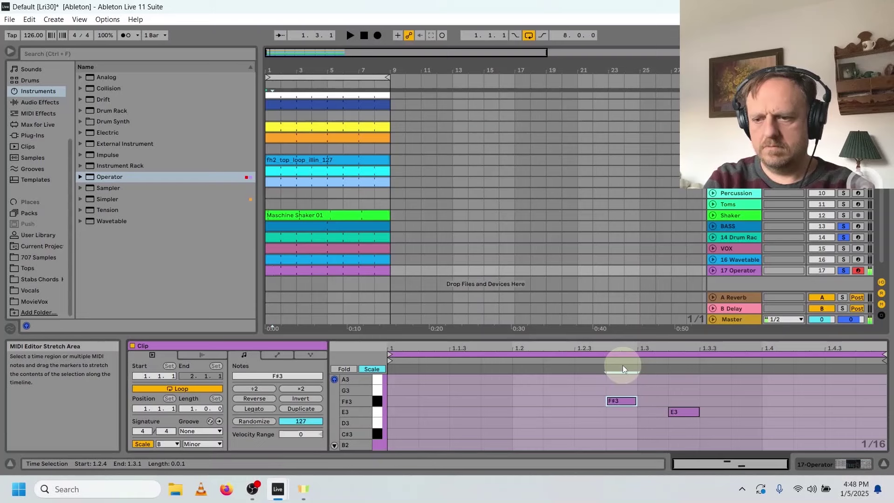
key(Down)
key(Down)
key(Down)
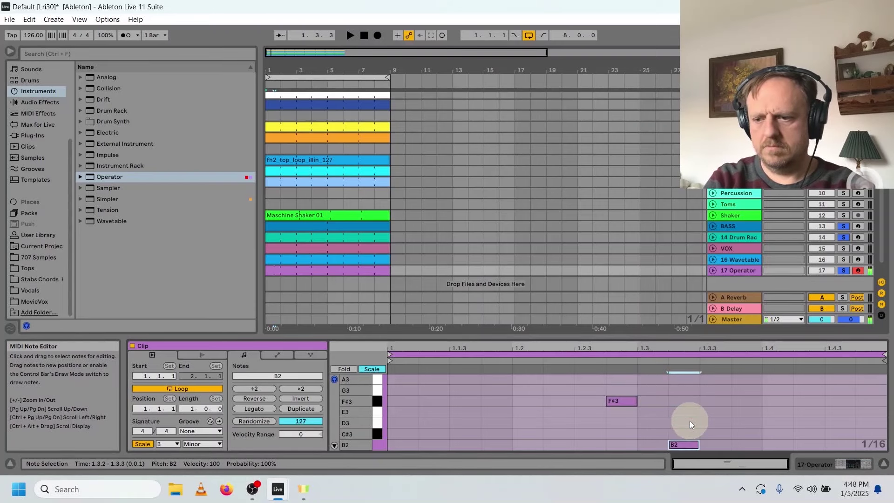
key(space)
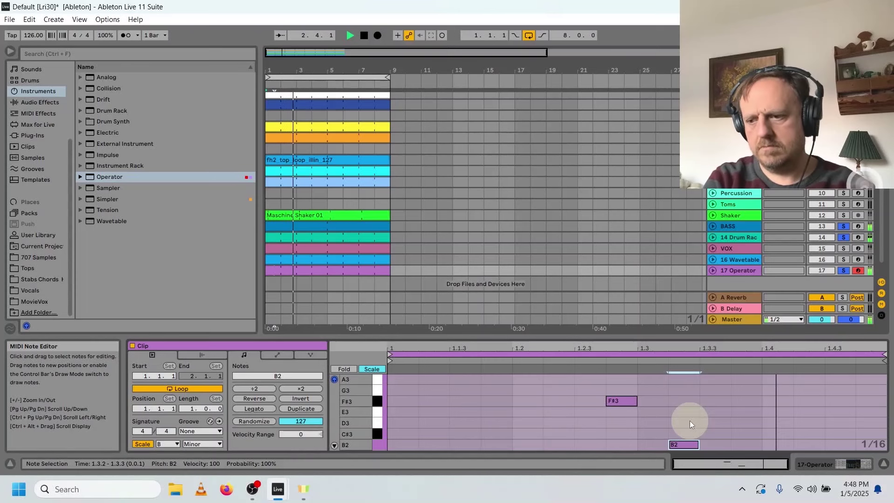
key(space)
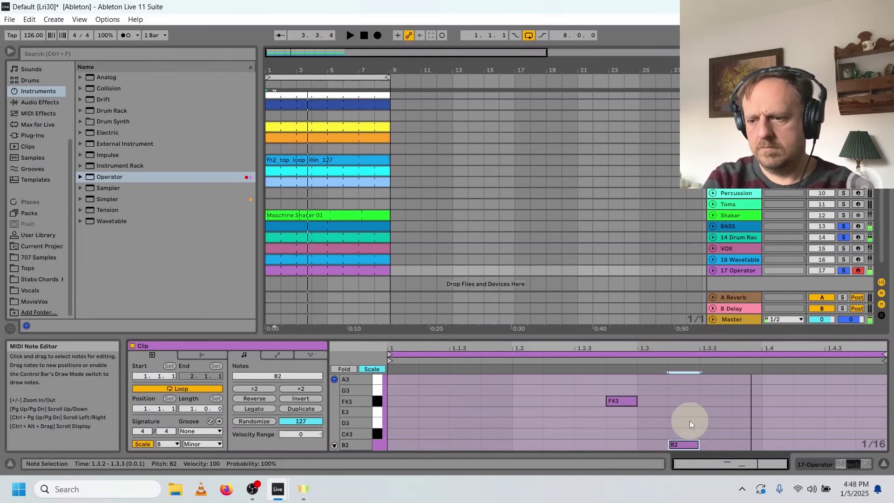
- Add a tempo-synced LFO after Operator at rate 1.5 and map it to the filter frequency with a 25% to 50% range
key(shift+Tab)
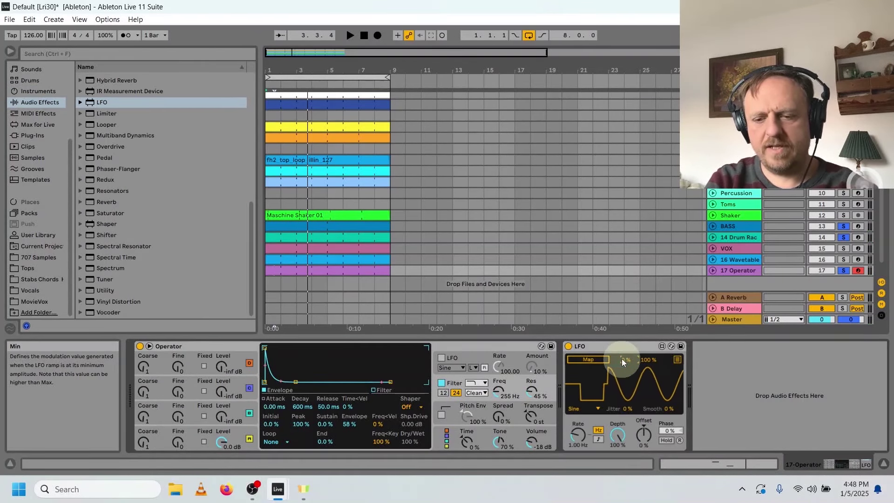
drag(622, 358, 643, 367)
click(598, 439)
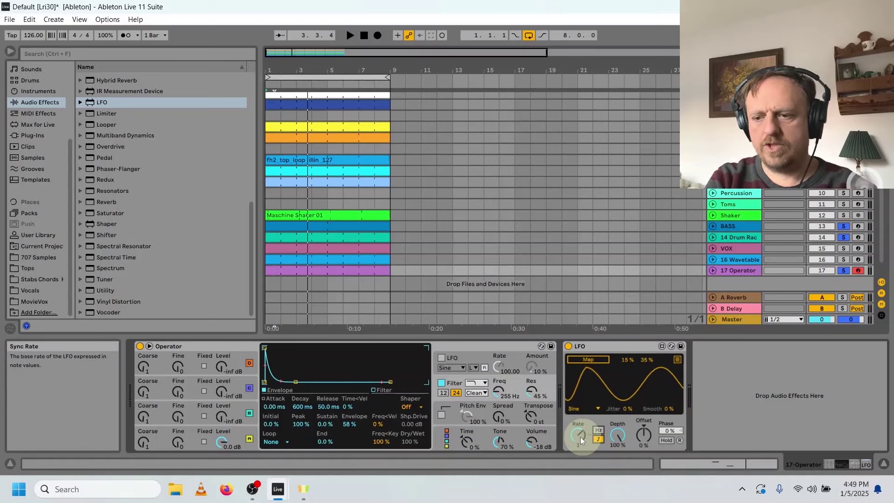
click(580, 360)
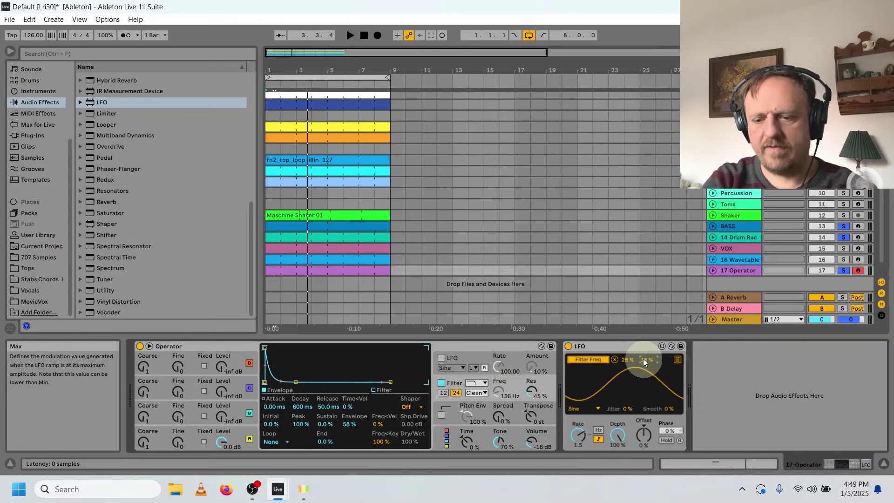
- During playback, raise the LFO's minimum to 30% and add an EQ Eight with a low cut at 325 Hz
key(space)
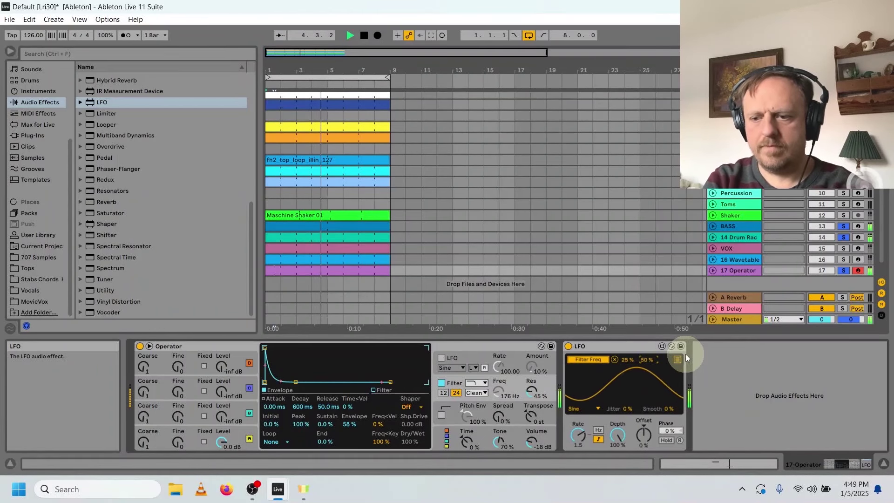
drag(106, 160, 750, 371)
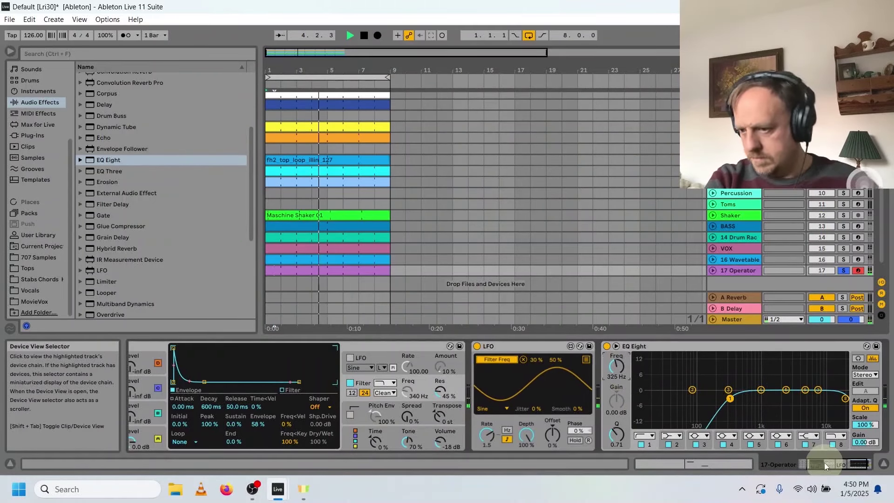
key(space)
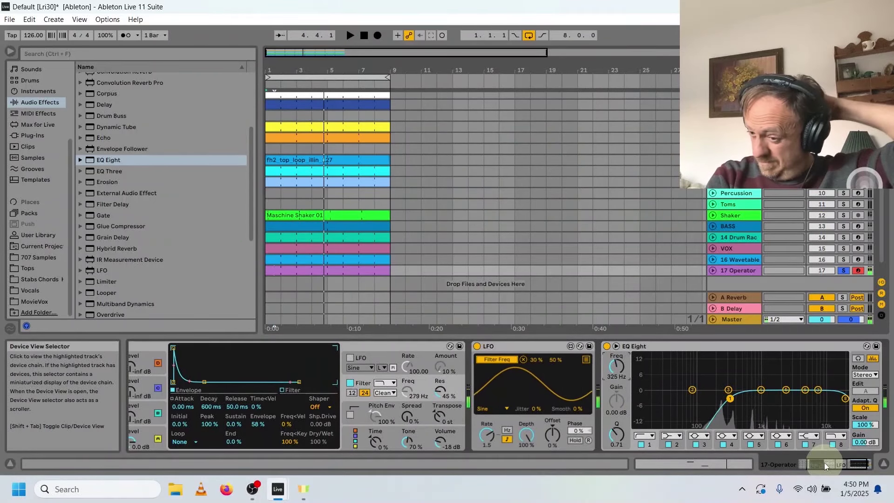
- Add Hybrid Reverb after the EQ Eight and set its dry/wet to 7% while listening
click(824, 463)
scroll(109, 232, down, 3)
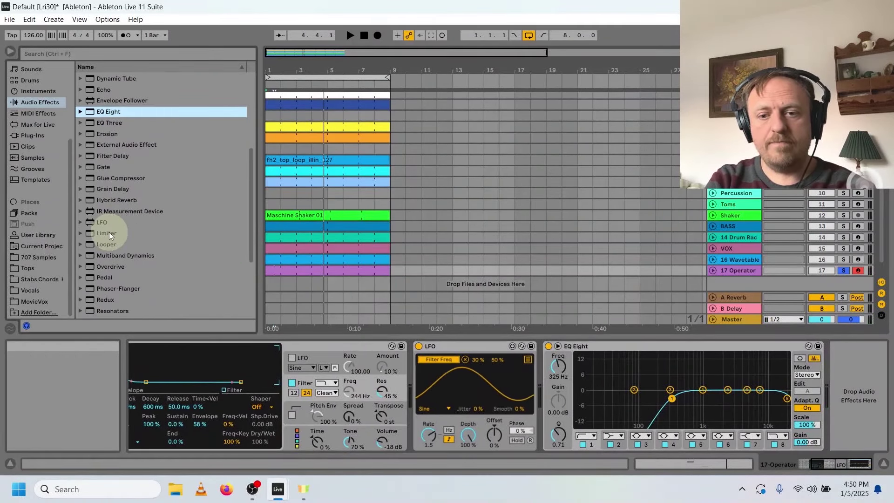
drag(116, 165, 861, 383)
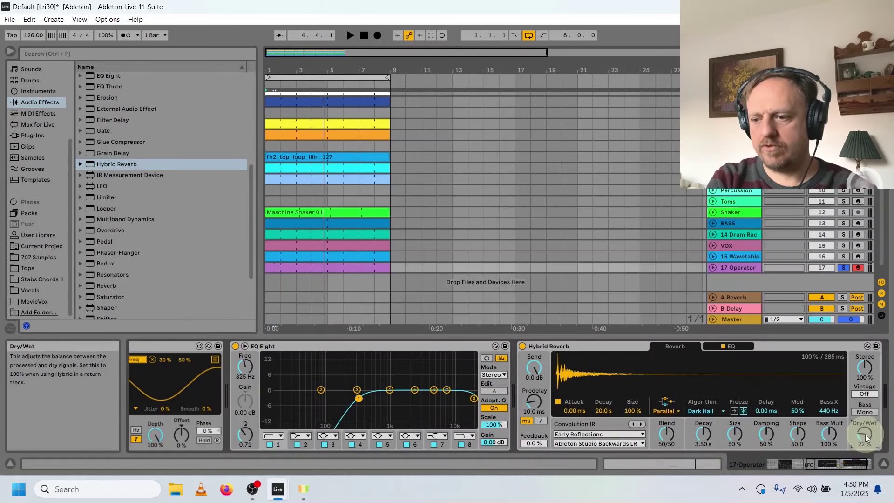
key(space)
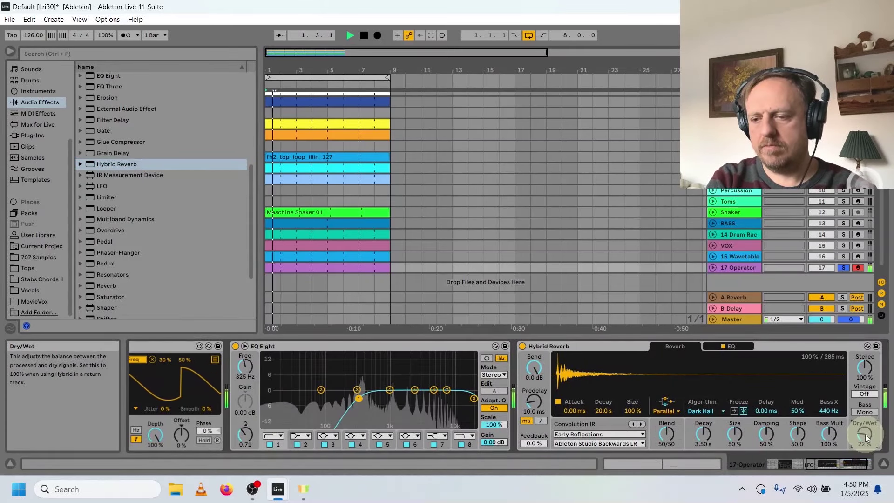
drag(865, 437, 865, 433)
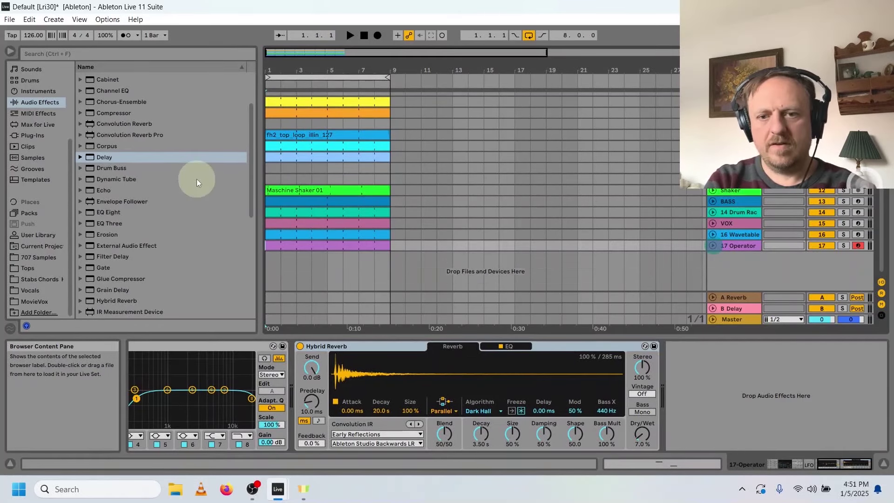
- Add a Delay filtered at 18.0 kHz, width 7.66, with 32% feedback and 33% dry/wet, and preview the Operator track soloed
drag(109, 158, 549, 352)
drag(722, 373, 834, 364)
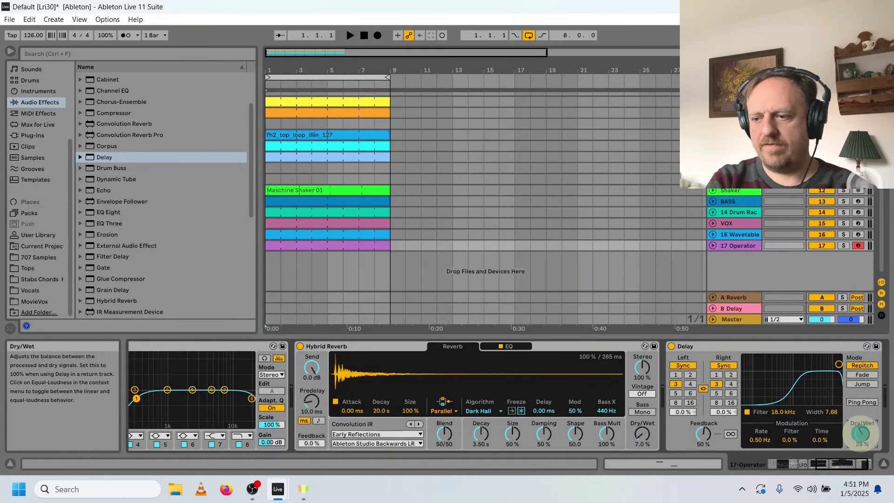
drag(703, 434, 704, 442)
key(space)
click(843, 246)
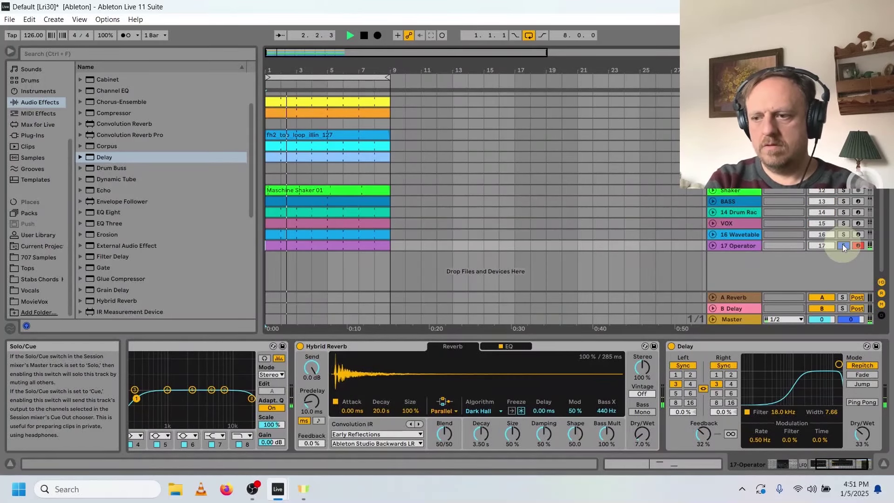
key(space)
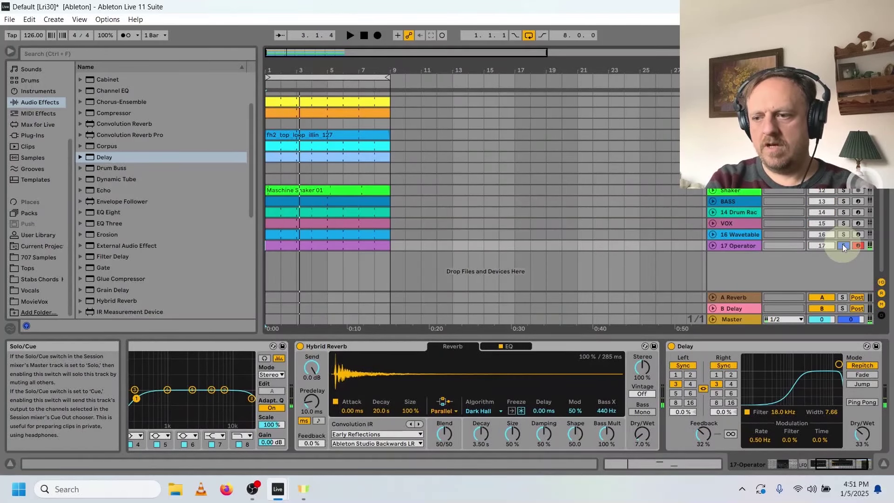
- Unsolo the Operator track and play the full arrangement to judge it in the mix
click(843, 245)
key(space)
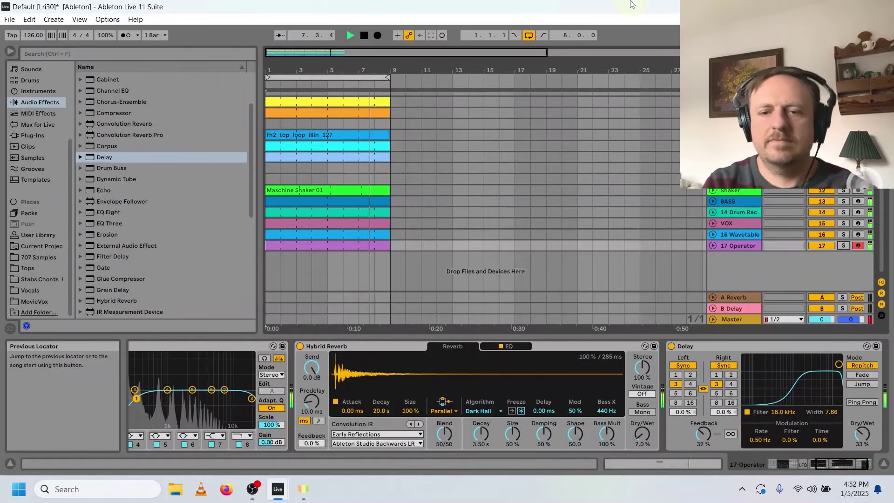
key(space)
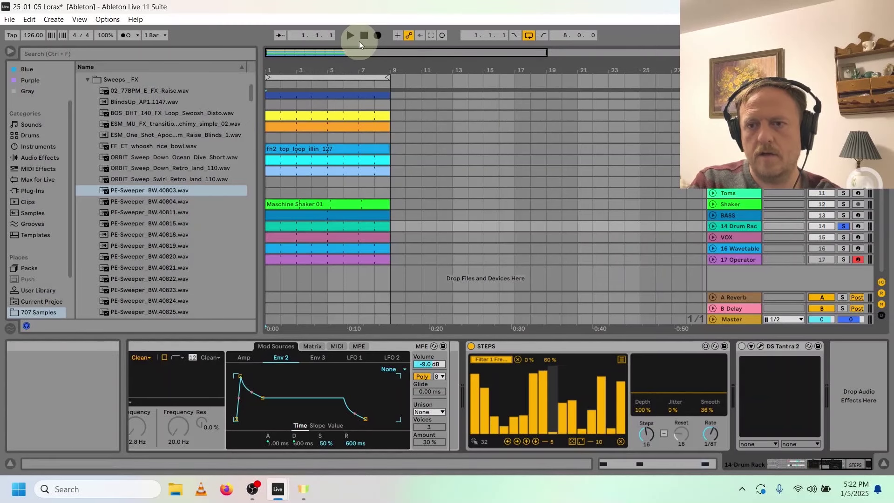
- Play the soloed Drum Rack chord track to hear its current STEPS-modulated sound
key(space)
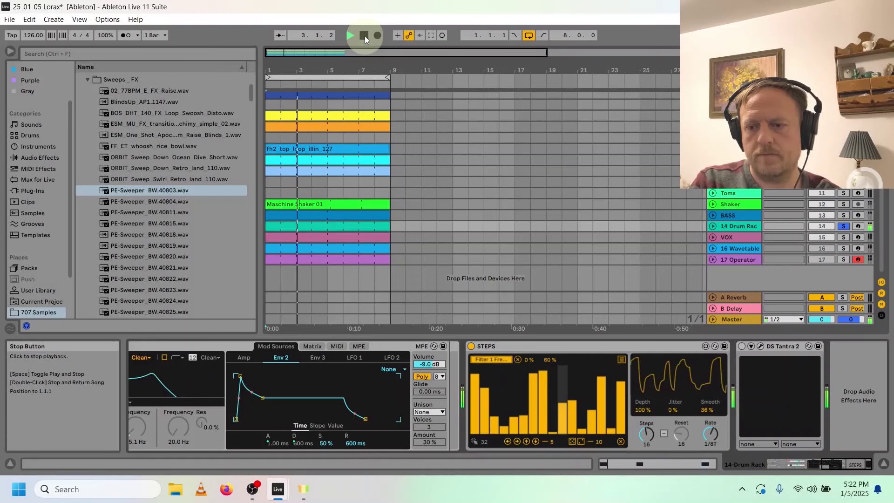
click(364, 35)
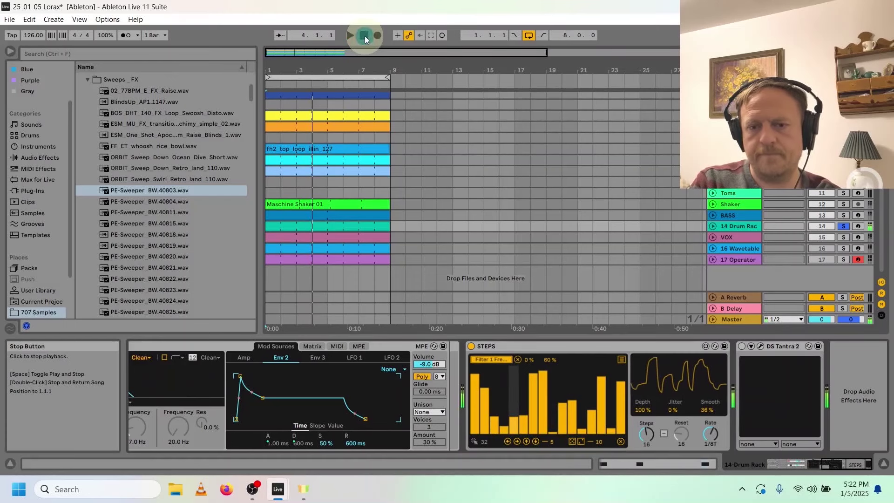
- Load AYNIL PedalBoardRack(Live11).adg from the User Library at the end of the Drum Rack track's chain, after DS Tantra 2
click(149, 200)
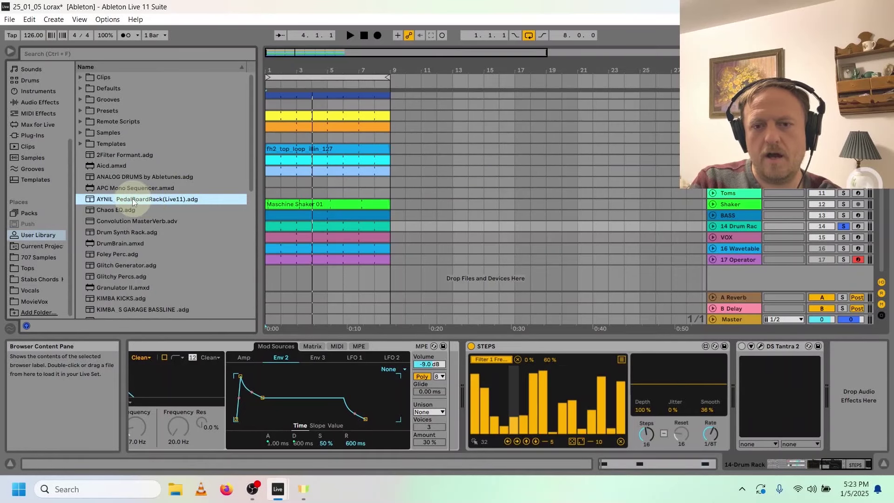
drag(133, 202, 859, 391)
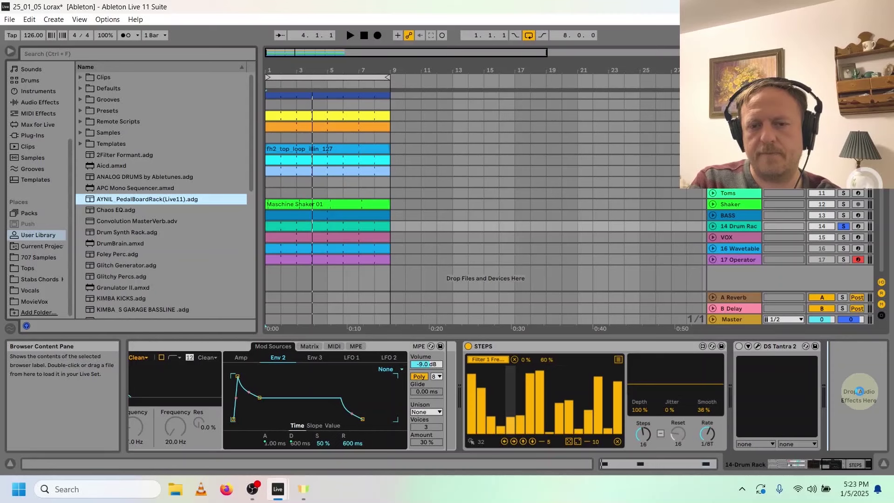
drag(859, 391, 859, 392)
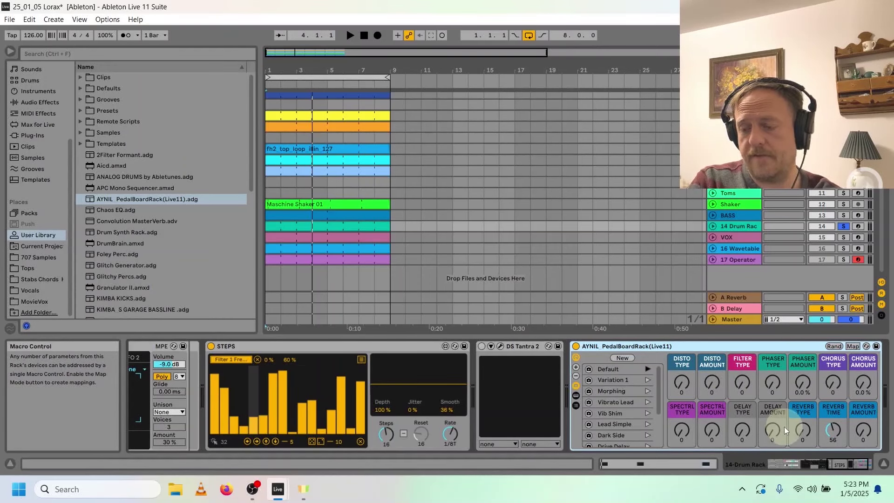
click(847, 466)
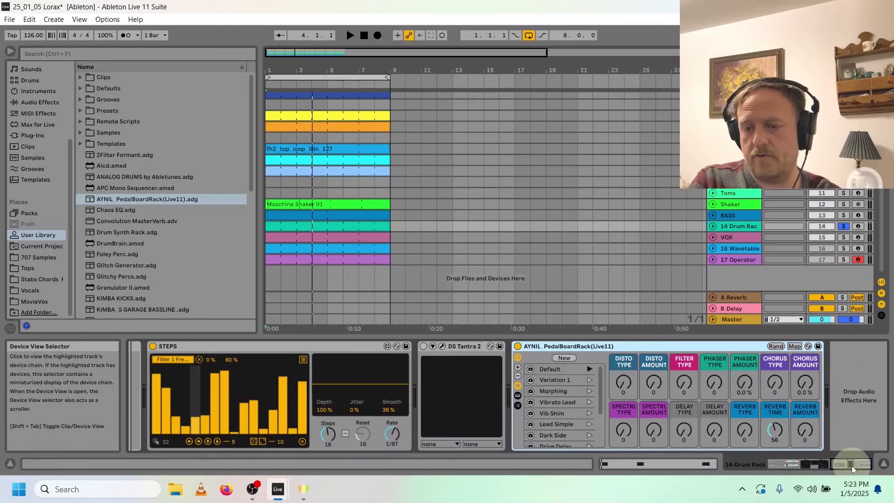
- Randomize the AYNIL PedalBoardRack macros twice, playing the soloed Drum Rack chords after each randomization
click(776, 347)
key(space)
key(space)
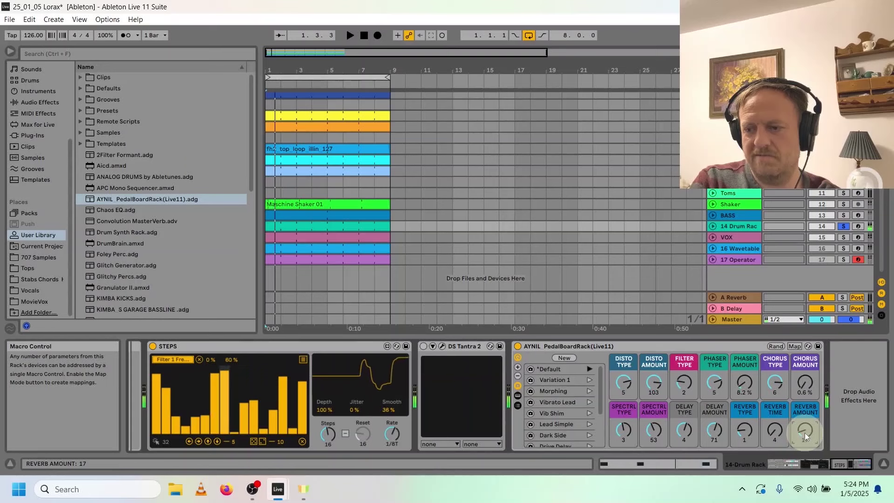
click(775, 347)
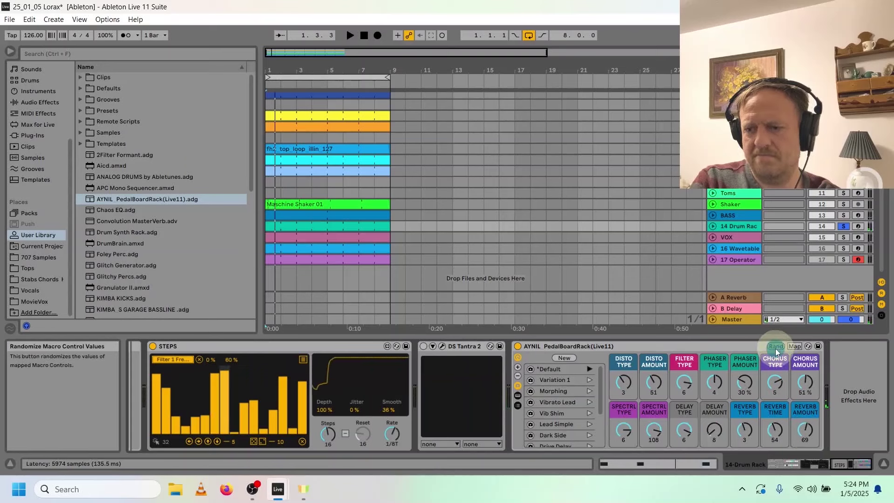
key(space)
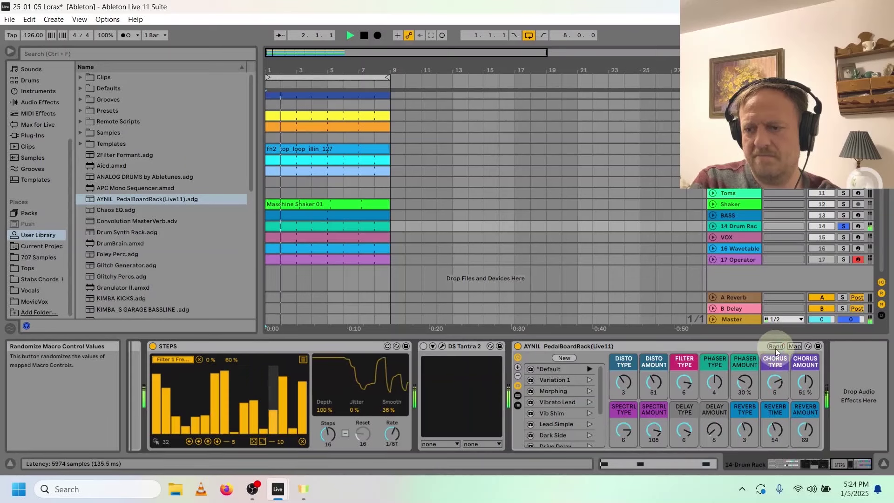
key(space)
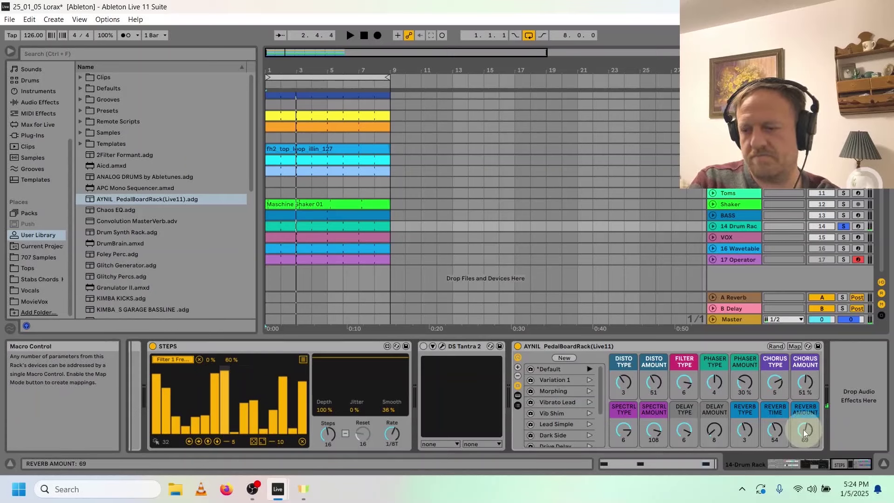
- Set the pedalboard rack's REVERB AMOUNT to 18 and preview the soloed chords
drag(804, 430, 803, 456)
key(space)
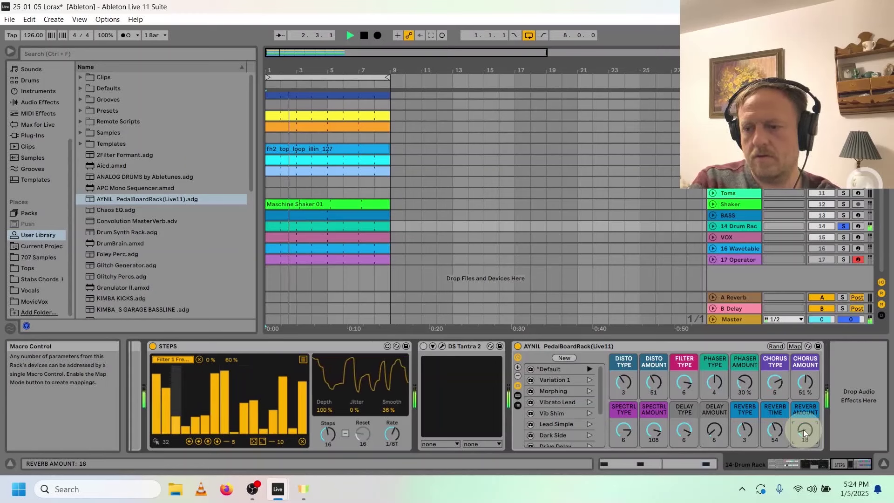
key(space)
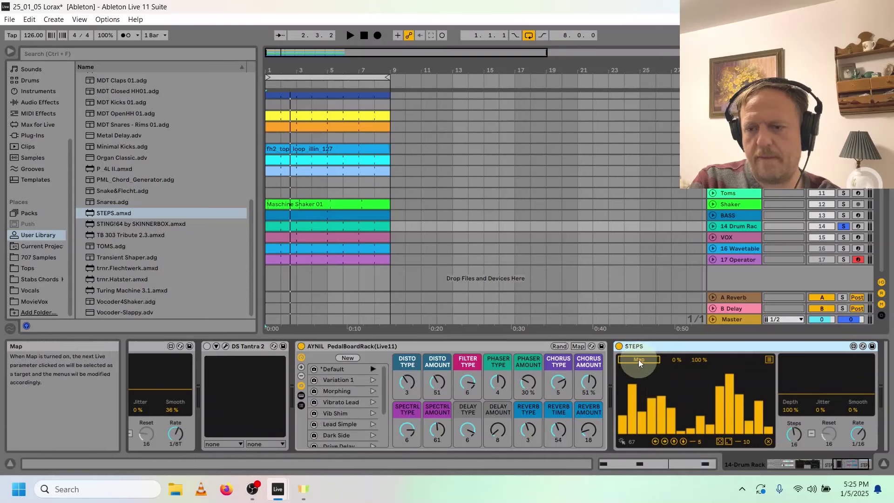
- Map the STEPS device after the pedalboard rack to its FILTER TYPE and PHASER TYPE macros
click(638, 359)
click(469, 387)
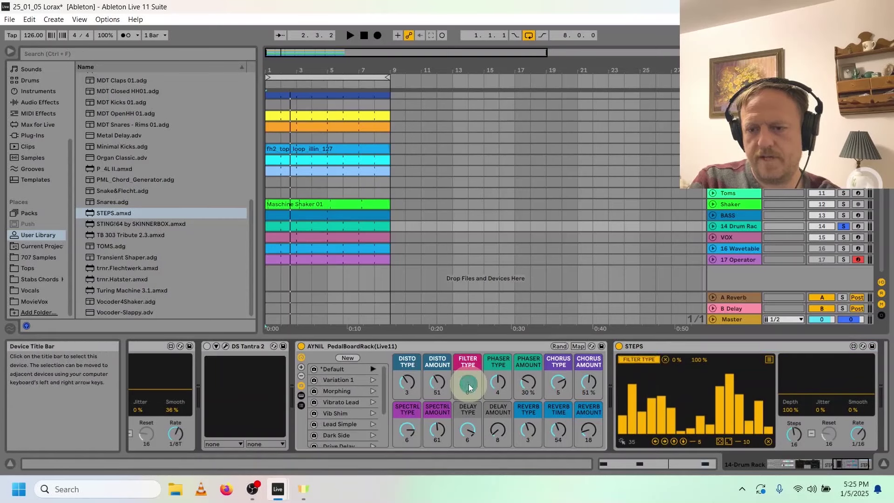
click(767, 358)
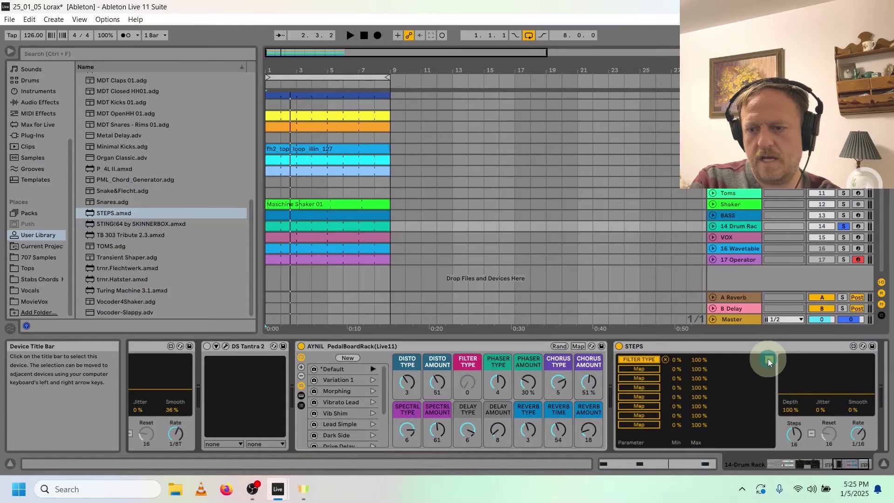
click(635, 368)
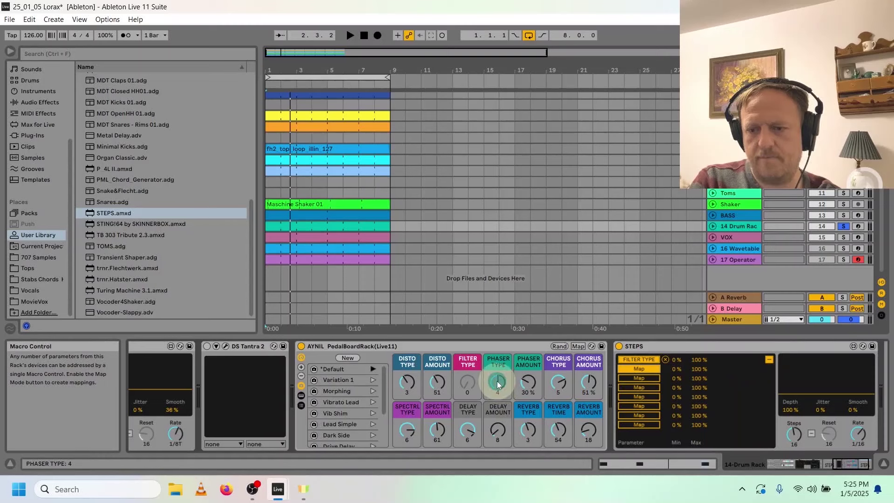
click(497, 383)
- Set the pedalboard rack's SPECTRAL AMOUNT to 21 and play the soloed chords with the STEPS modulation
mouse_move(437, 429)
mouse_down()
mouse_move(437, 443)
mouse_move(436, 421)
mouse_up()
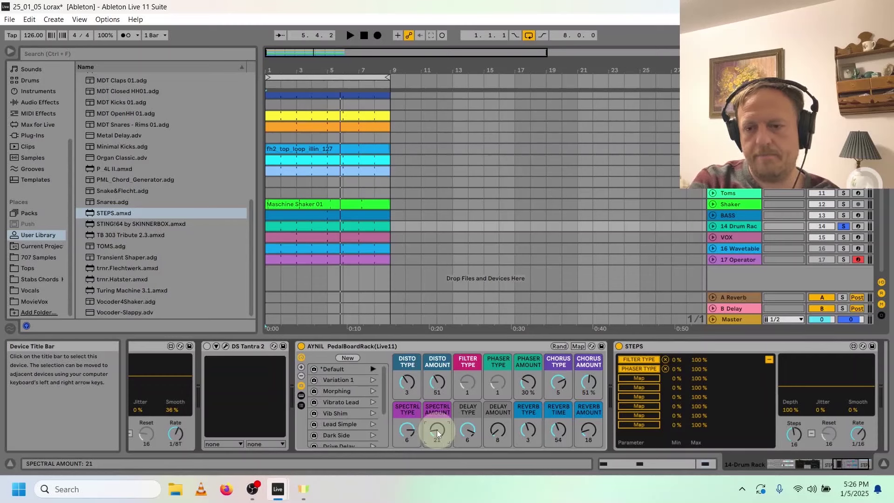
key(space)
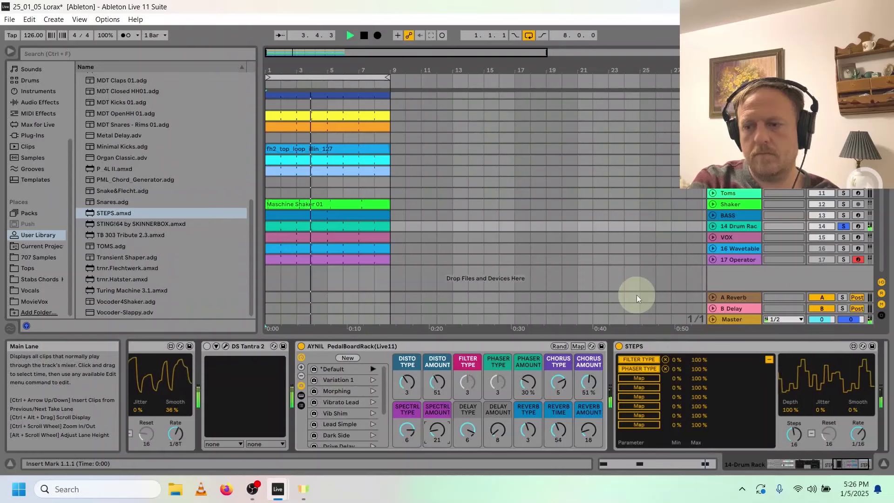
key(space)
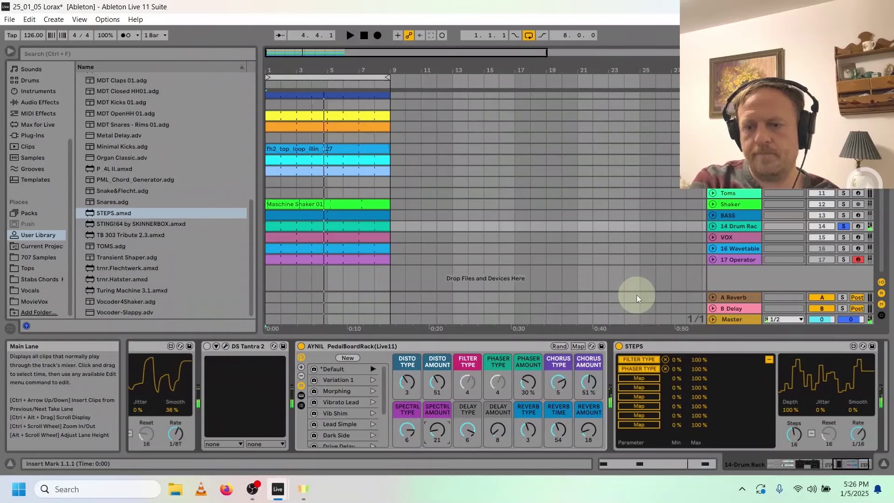
- Unsolo the Drum Rack track and play the full arrangement to judge the processed chords in the mix
click(843, 226)
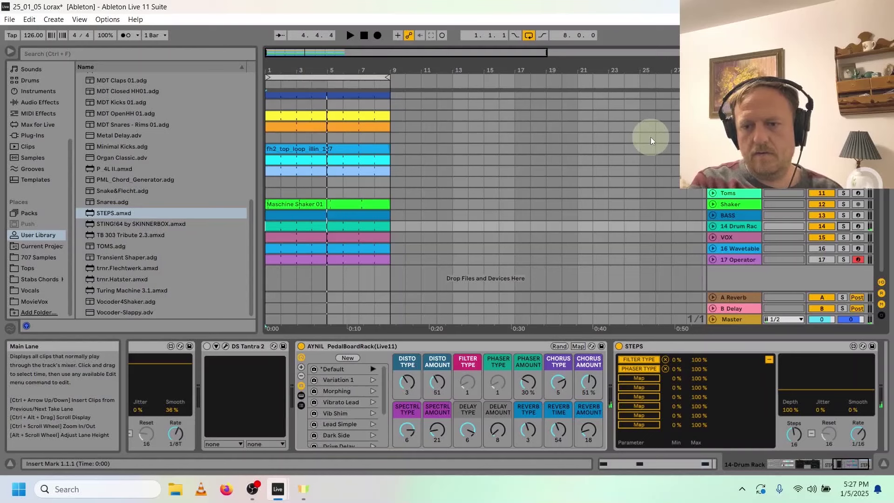
key(space)
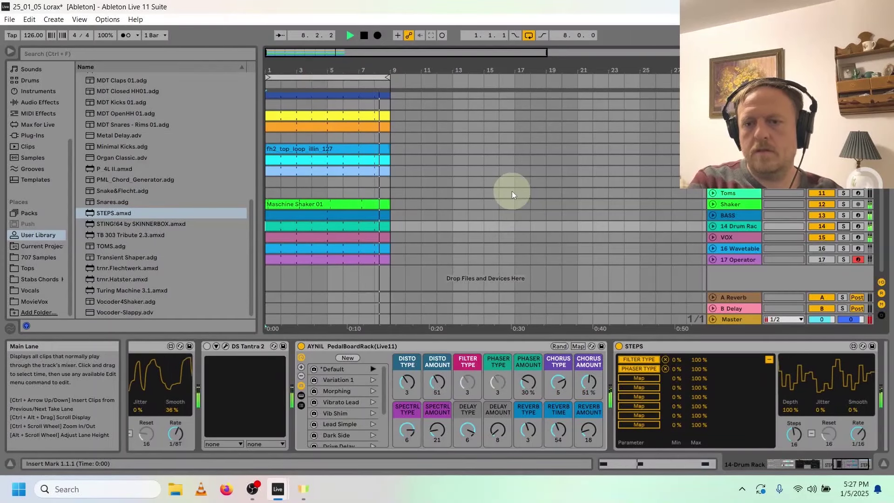
- Solo the Drum Rack track and play it with the AYNIL pedalboard rack bypassed to hear the chords without it
click(842, 227)
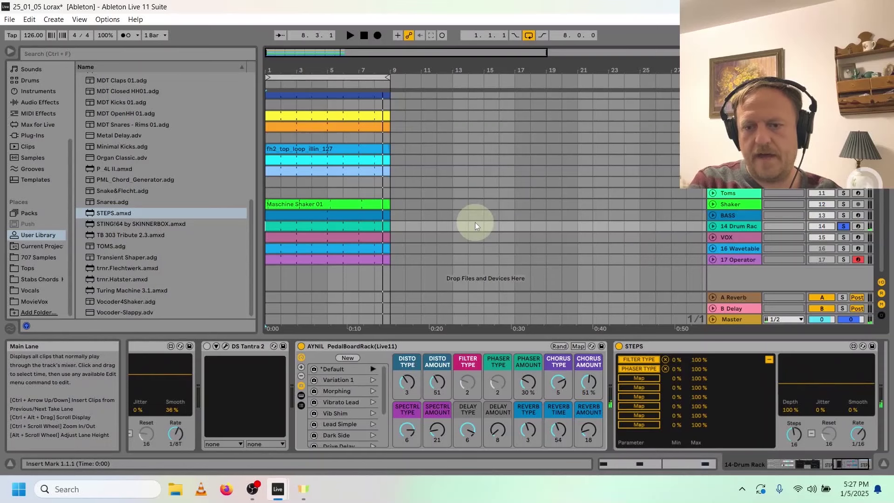
scroll(528, 250, down, 3)
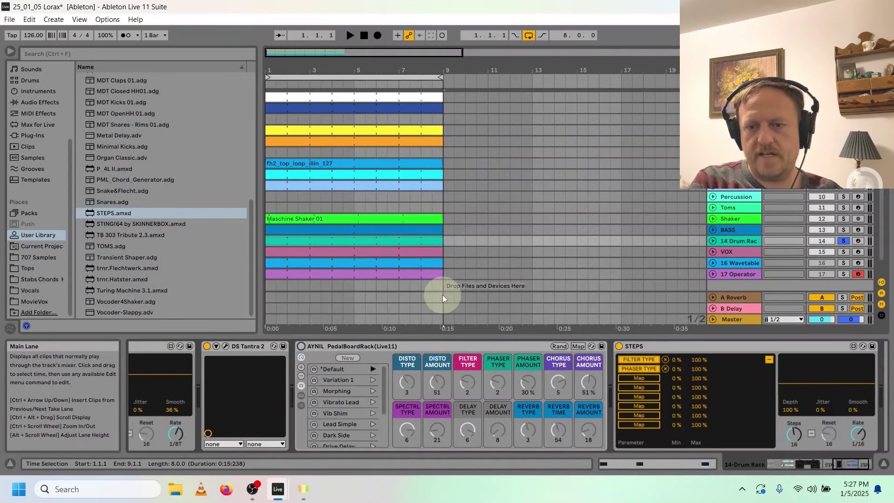
key(space)
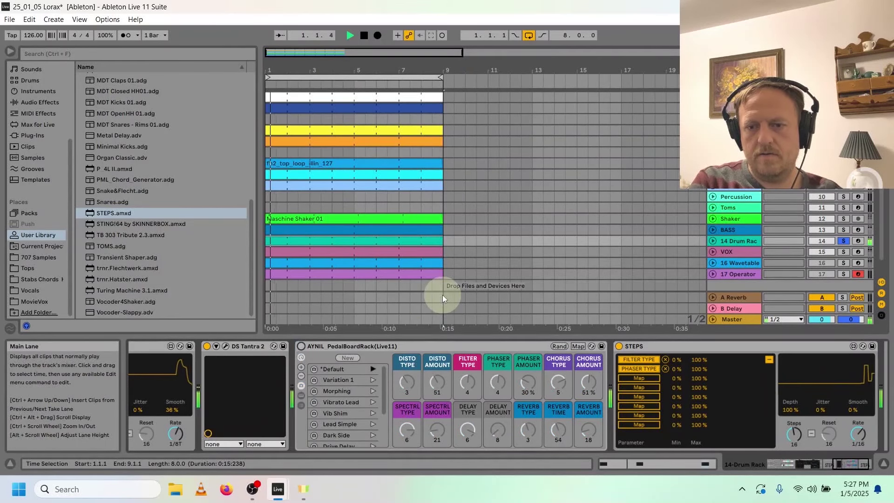
click(365, 36)
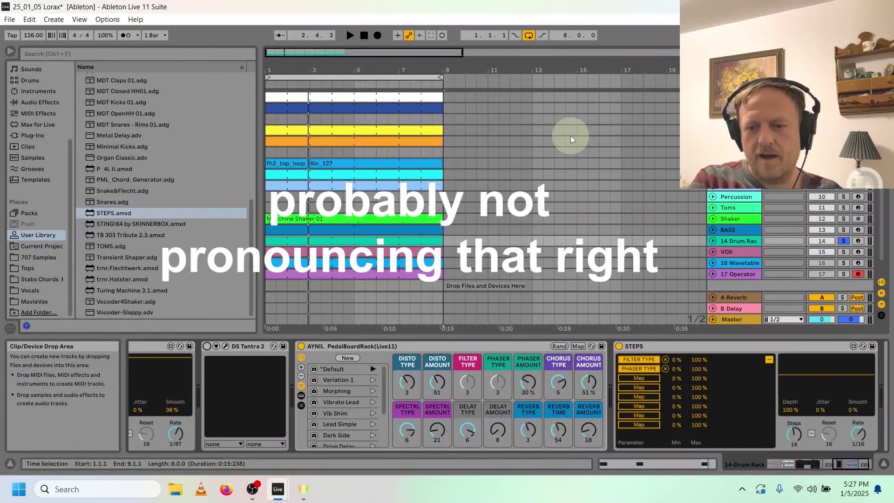
- Play the chords with the pedalboard rack enabled, unsoloing the Drum Rack track during playback to hear the full mix
click(348, 35)
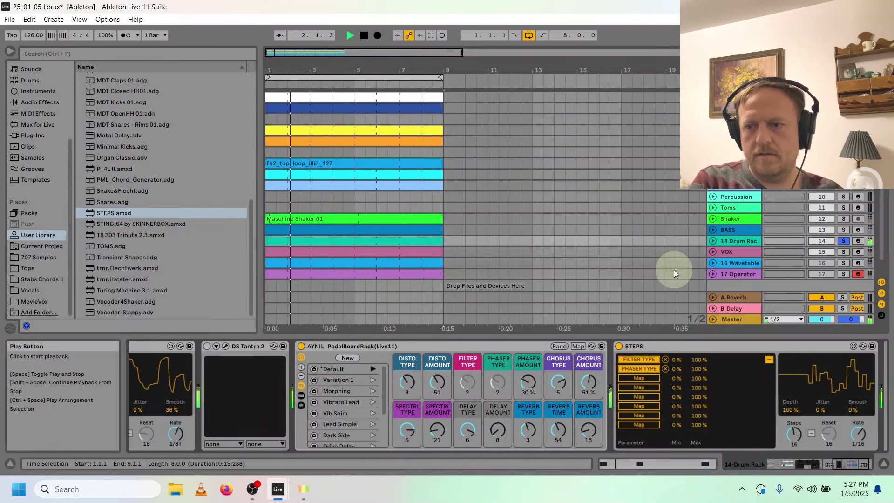
click(843, 241)
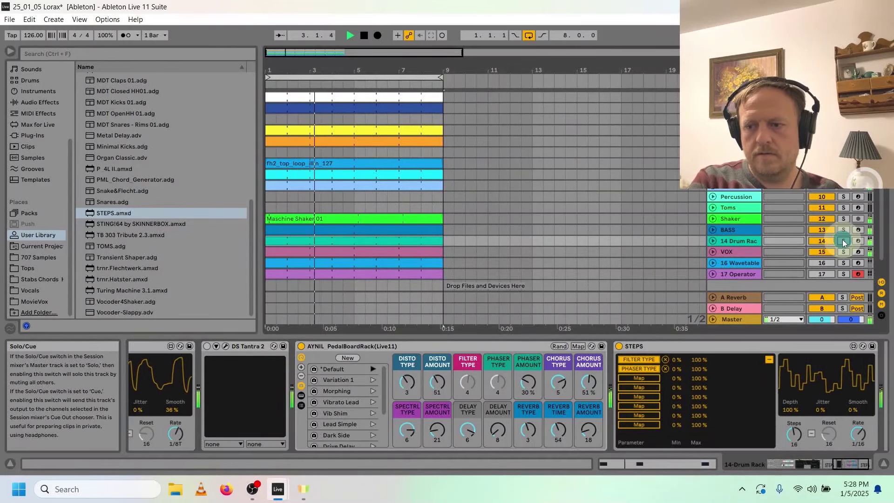
click(363, 37)
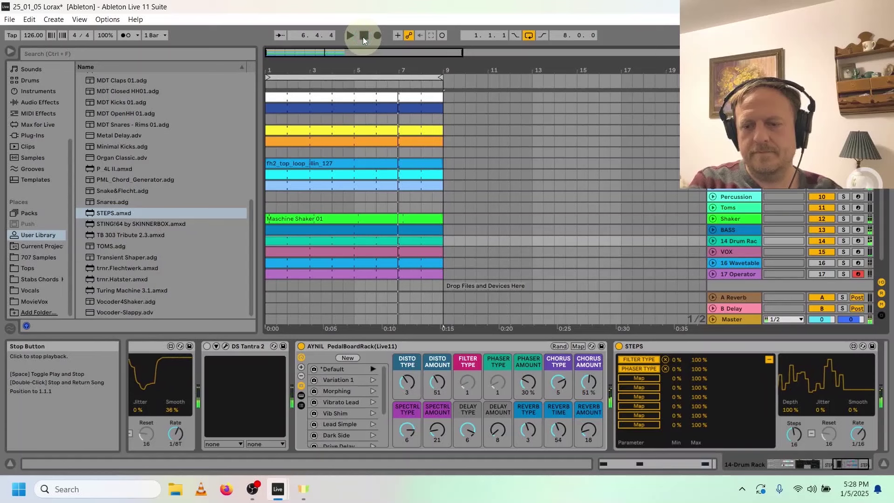